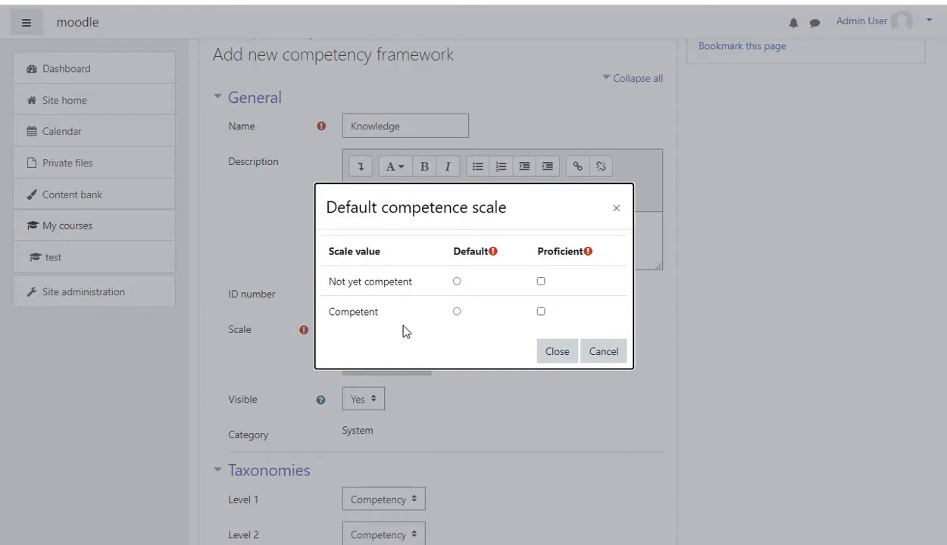
- Set Competent as the default scale value, mark both scale values as proficient, and save the Knowledge framework
{"action": "left_click", "coordinate": [457, 312]}
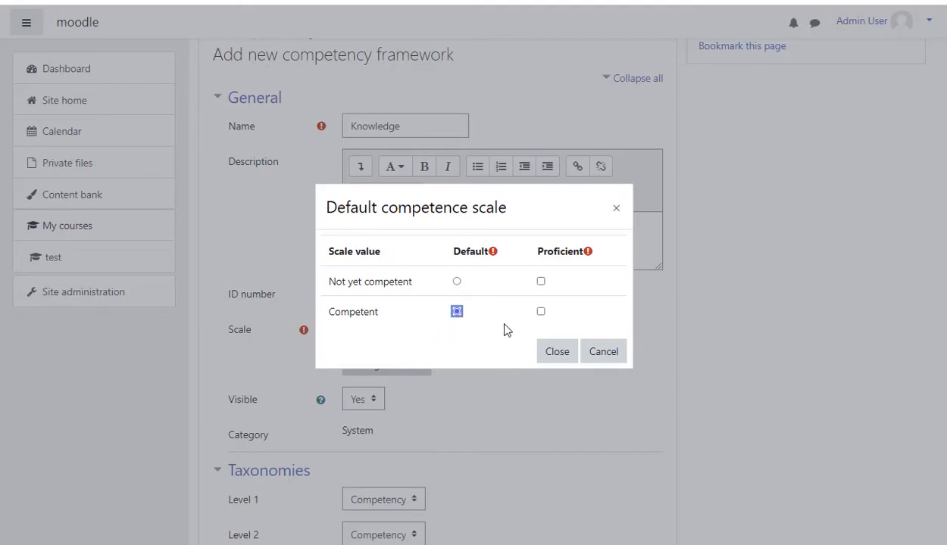
{"action": "left_click", "coordinate": [542, 313]}
{"action": "left_click", "coordinate": [541, 282]}
{"action": "left_click", "coordinate": [558, 353]}
{"action": "scroll", "coordinate": [501, 385], "scroll_direction": "down", "scroll_amount": 2}
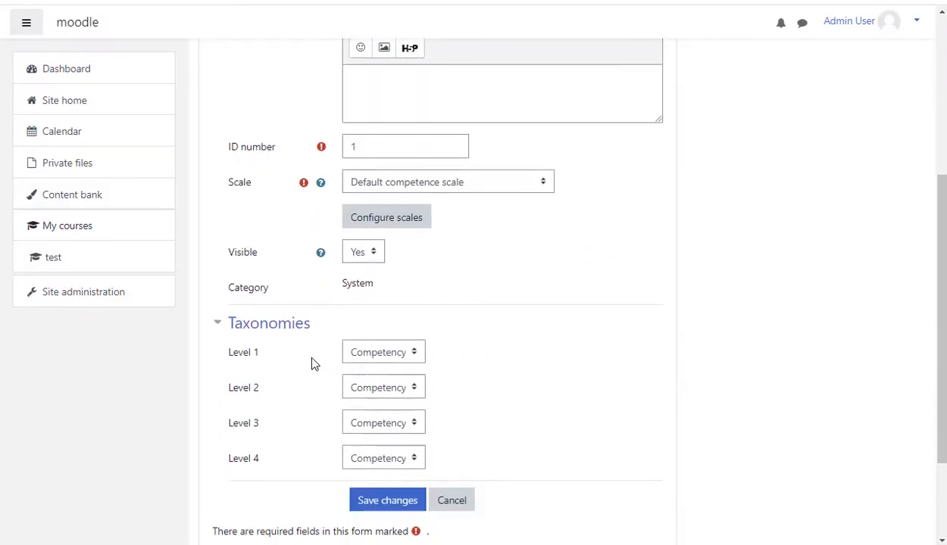
{"action": "left_click", "coordinate": [387, 501]}
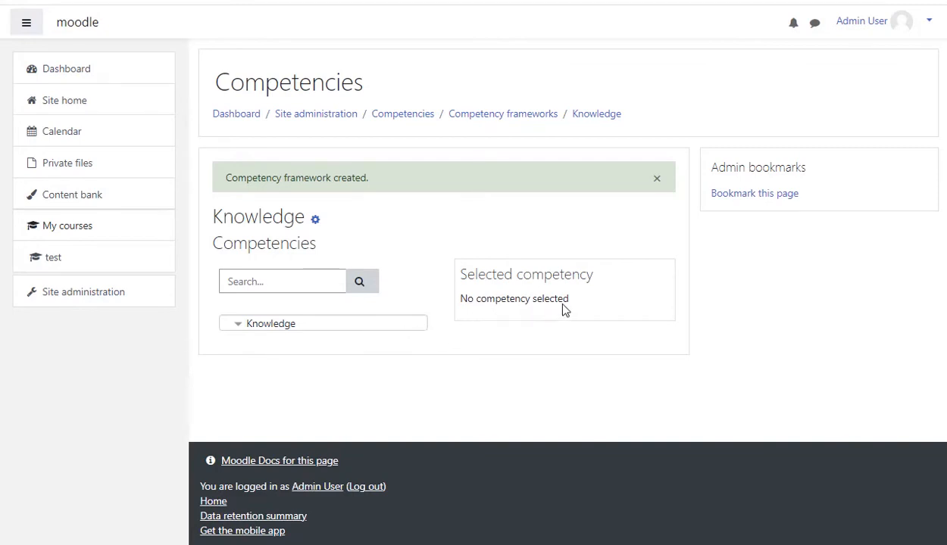
- Add a top-level competency named Reproduce with ID number 1.1 to the Knowledge framework
{"action": "left_click", "coordinate": [276, 331]}
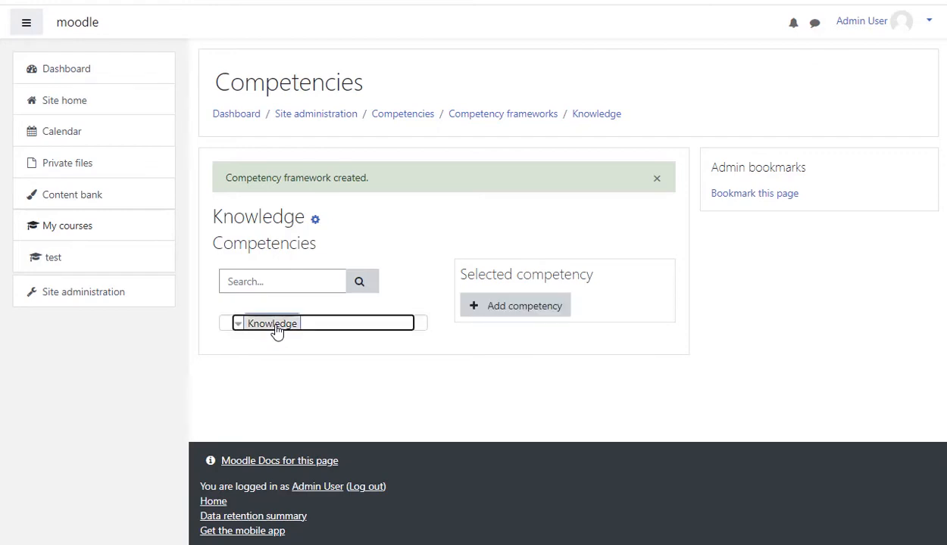
{"action": "left_click", "coordinate": [523, 307]}
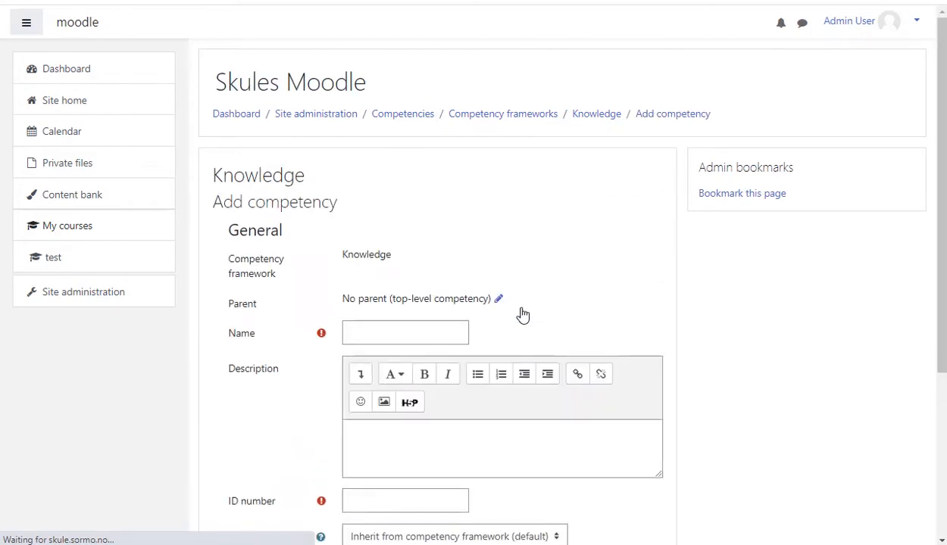
{"action": "left_click", "coordinate": [376, 333]}
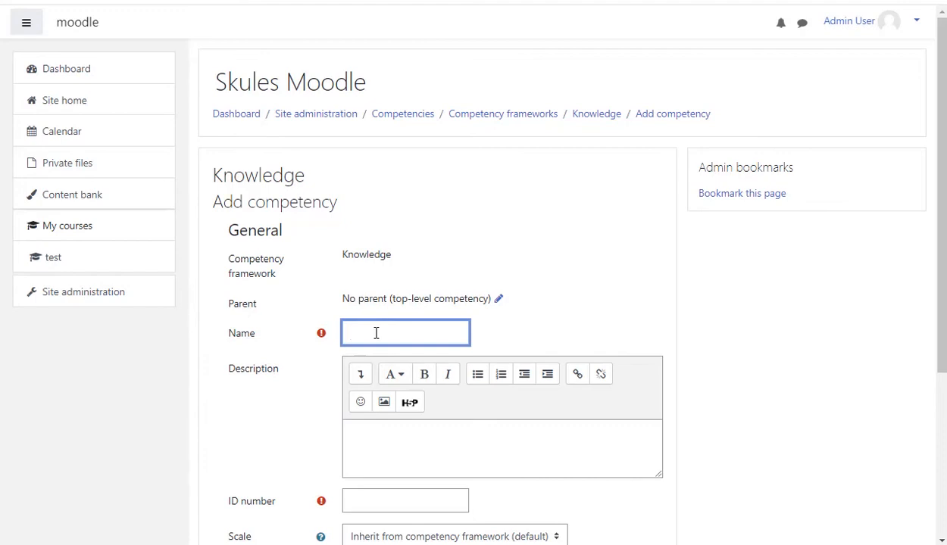
{"action": "type", "text": "Reproduce"}
{"action": "scroll", "coordinate": [438, 439], "scroll_direction": "down", "scroll_amount": 2}
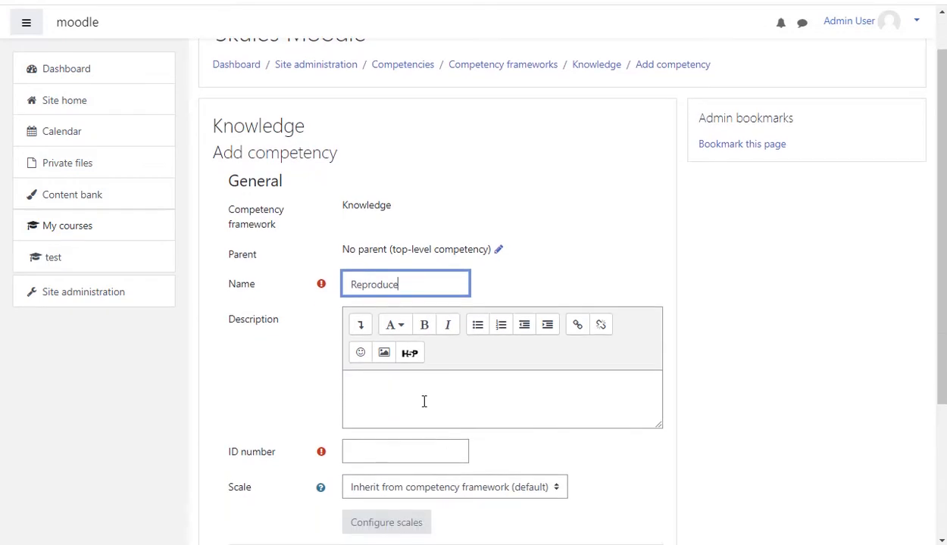
{"action": "left_click", "coordinate": [425, 409]}
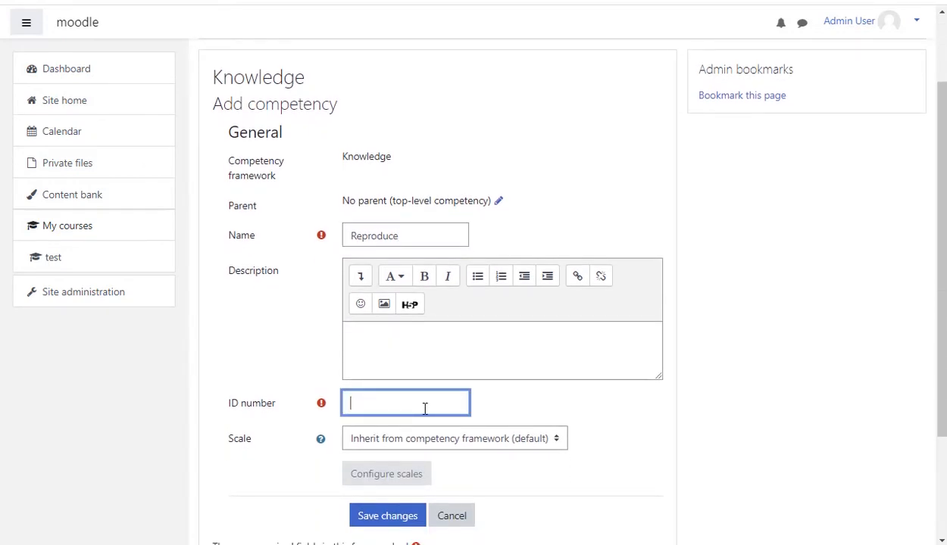
{"action": "type", "text": "1.1"}
{"action": "scroll", "coordinate": [466, 447], "scroll_direction": "down", "scroll_amount": 3}
{"action": "left_click", "coordinate": [405, 377]}
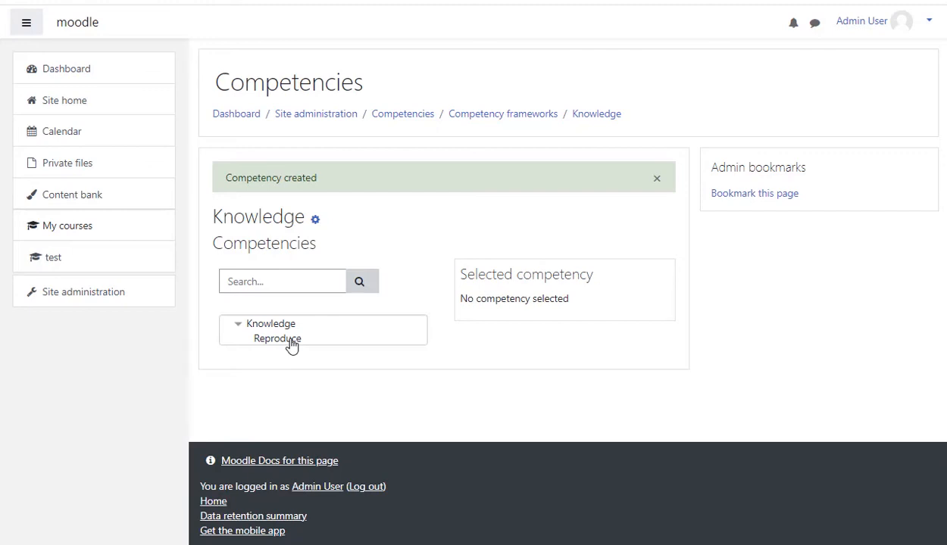
- Add a child competency named Apply with ID number 1.2 under Reproduce
{"action": "left_click", "coordinate": [291, 341]}
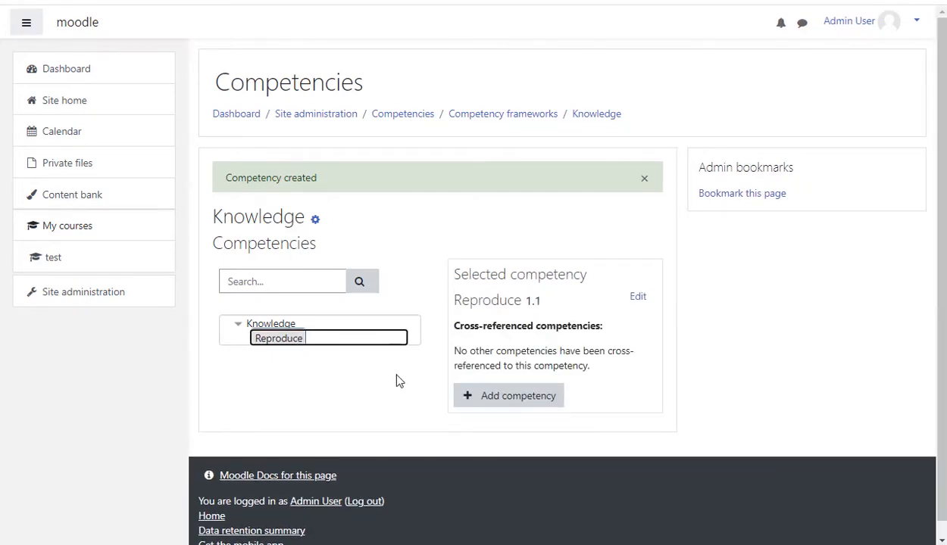
{"action": "left_click", "coordinate": [514, 401]}
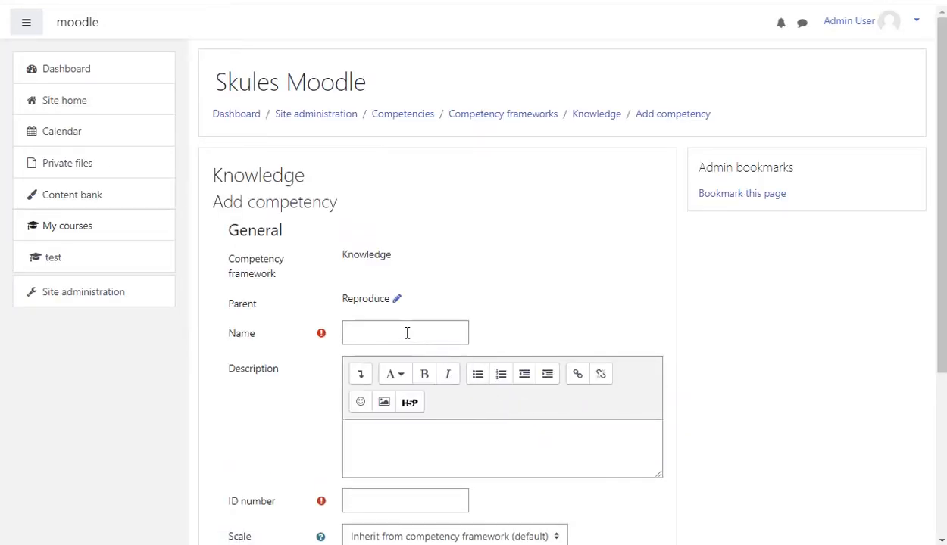
{"action": "left_click", "coordinate": [407, 333]}
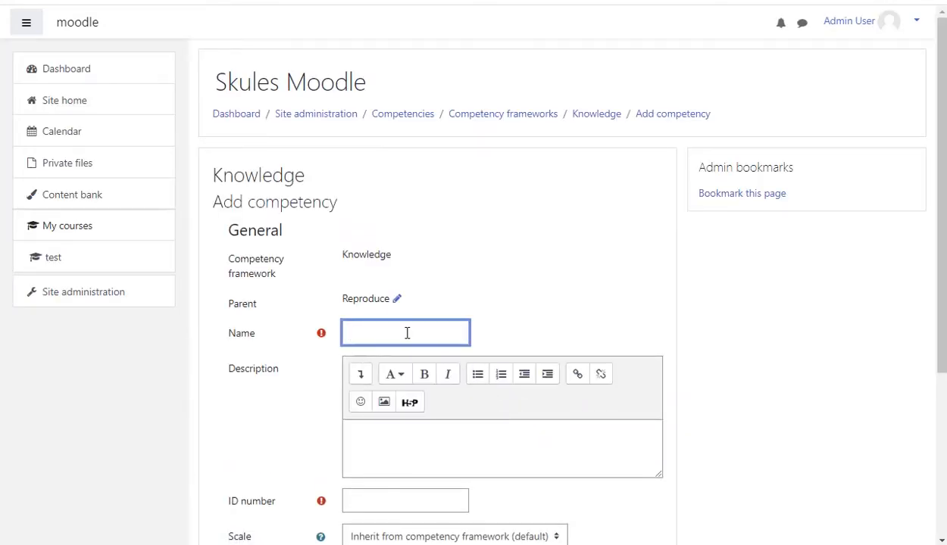
{"action": "type", "text": "Apply"}
{"action": "scroll", "coordinate": [432, 447], "scroll_direction": "down", "scroll_amount": 2}
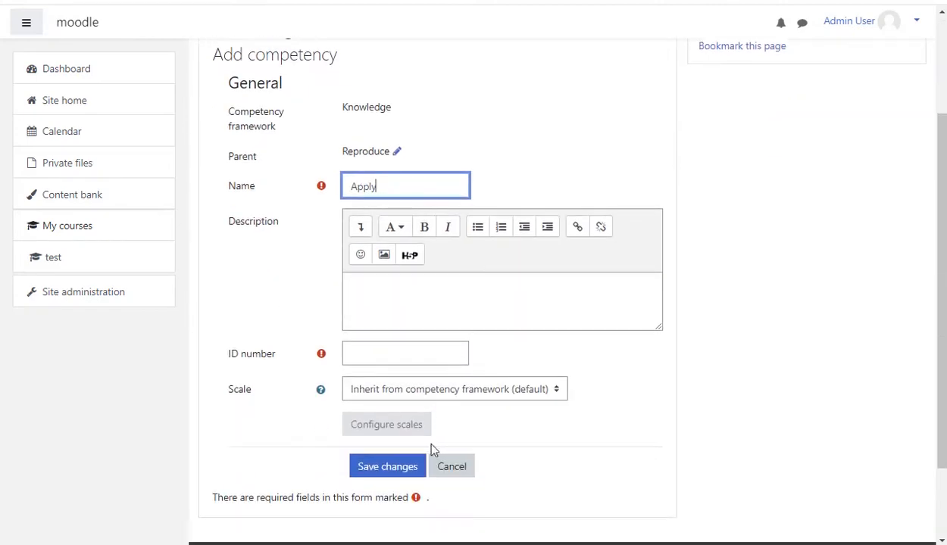
{"action": "left_click", "coordinate": [391, 354]}
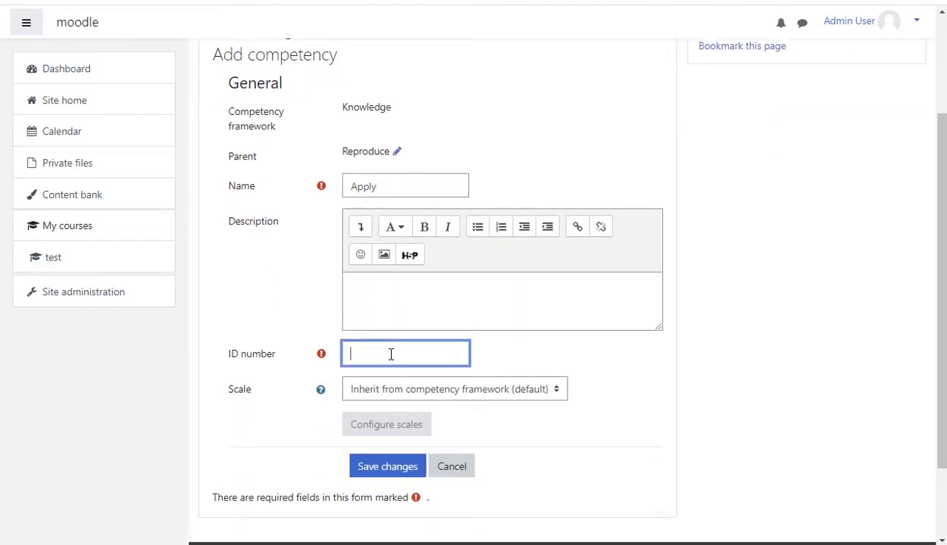
{"action": "type", "text": "1.2"}
{"action": "left_click", "coordinate": [404, 472]}
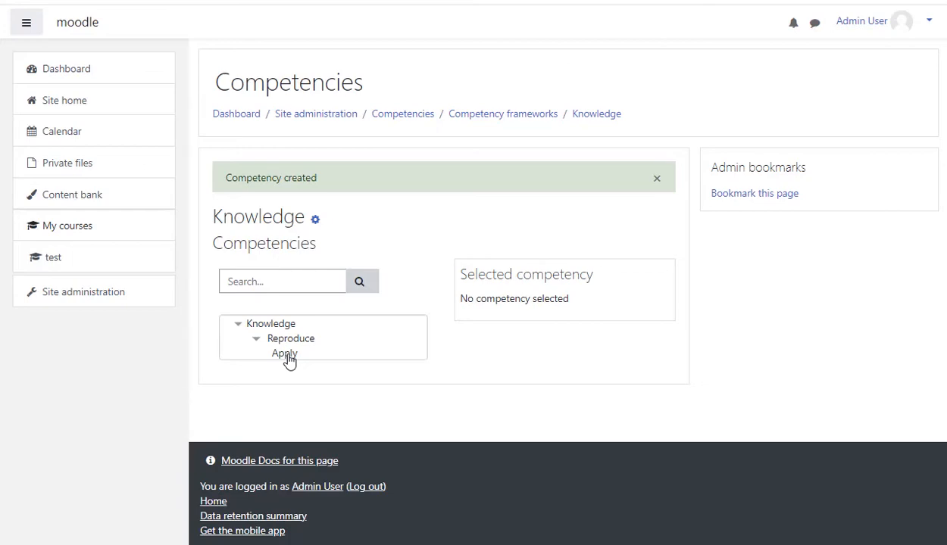
- Add a child competency named Assessment with ID number 1.3 under Apply
{"action": "left_click", "coordinate": [287, 355]}
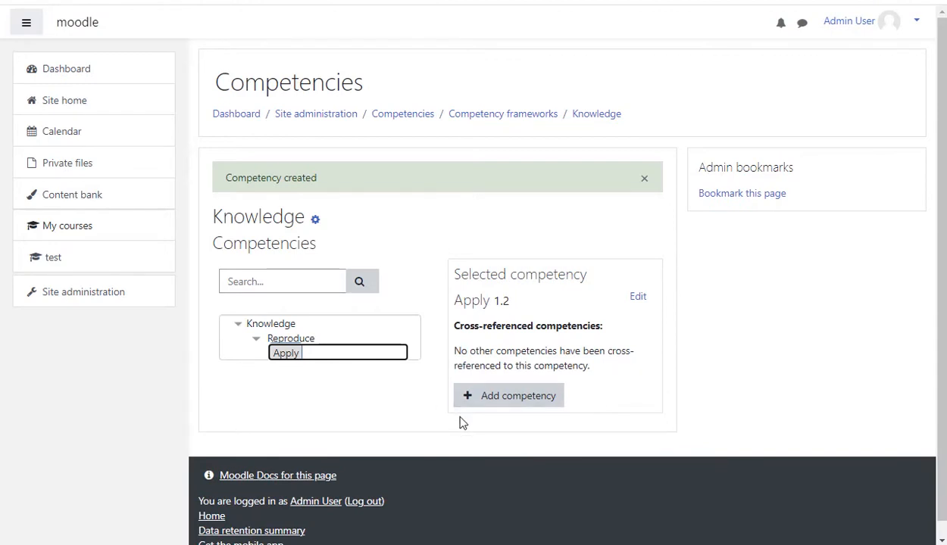
{"action": "left_click", "coordinate": [522, 401]}
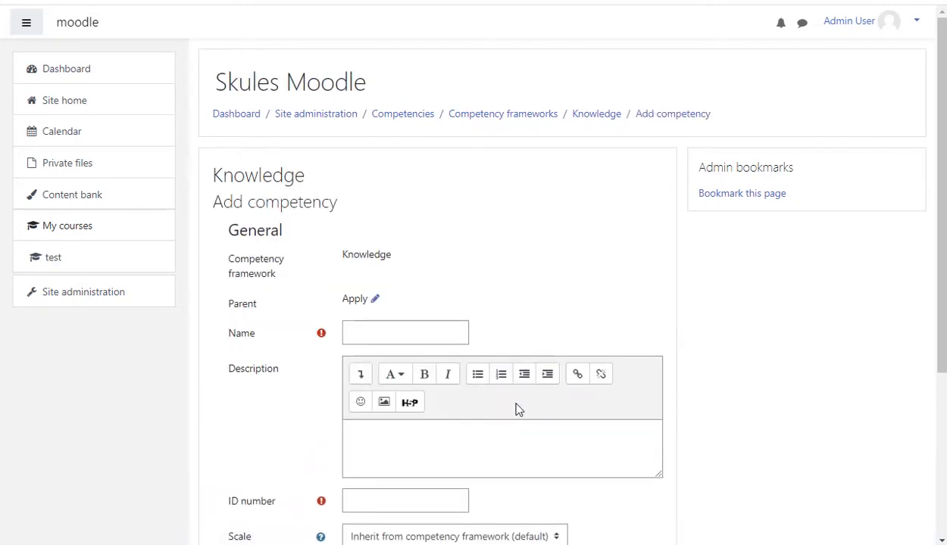
{"action": "left_click", "coordinate": [403, 337]}
{"action": "type", "text": "Assessment"}
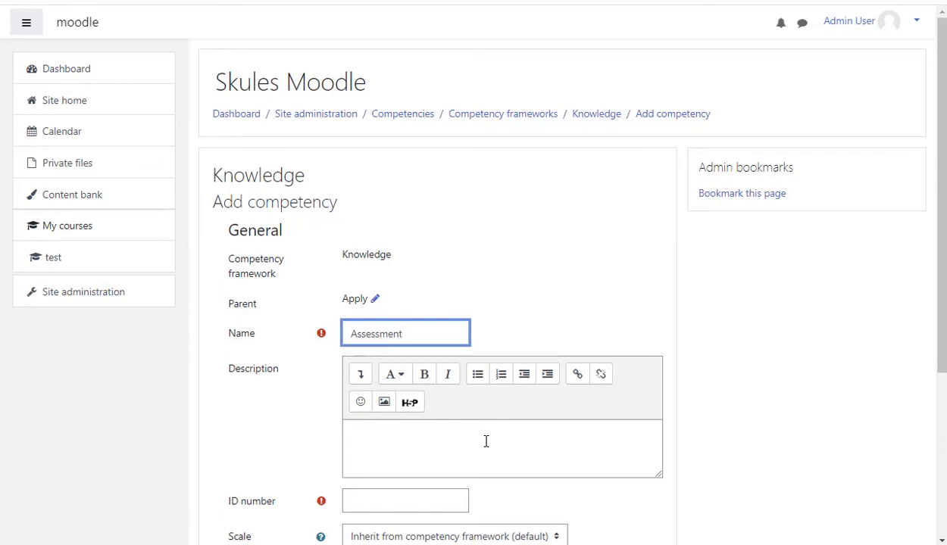
{"action": "scroll", "coordinate": [455, 387], "scroll_direction": "down", "scroll_amount": 2}
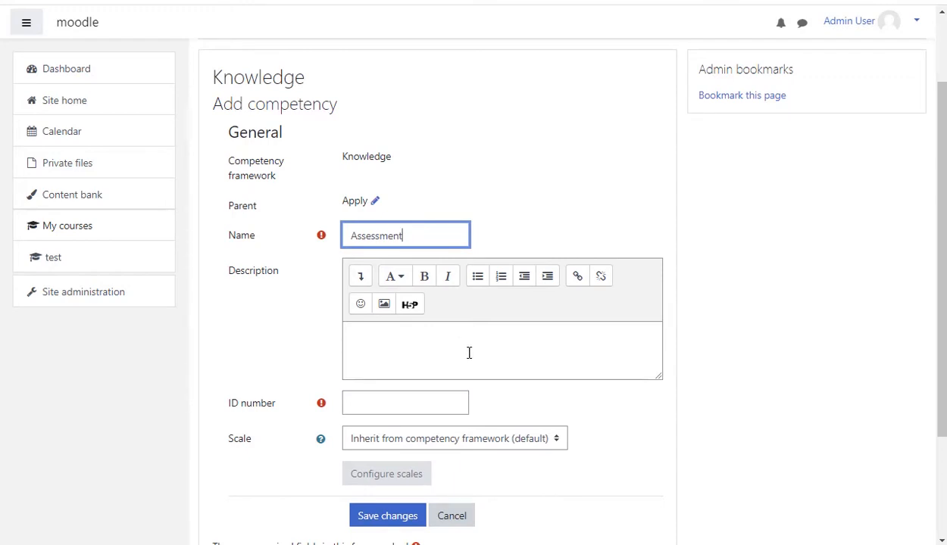
{"action": "left_click", "coordinate": [419, 408]}
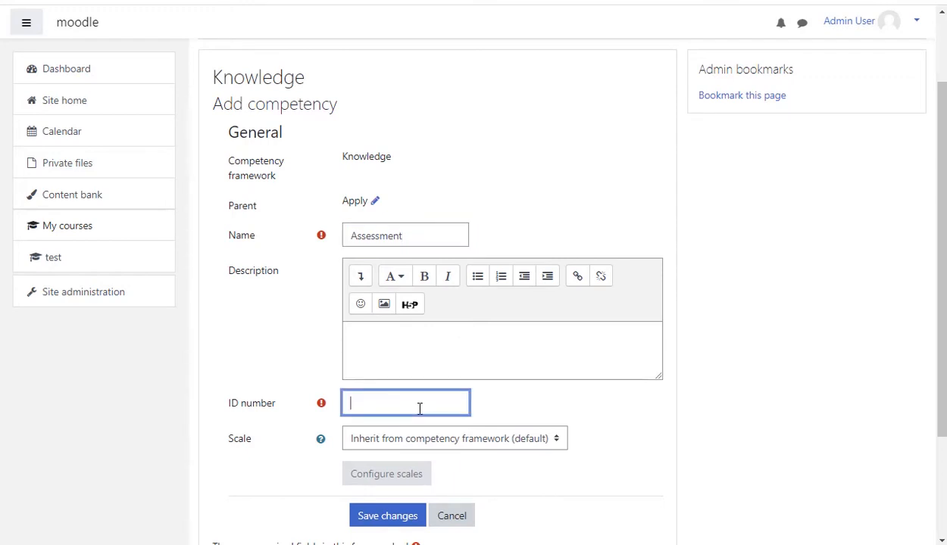
{"action": "type", "text": "1.3"}
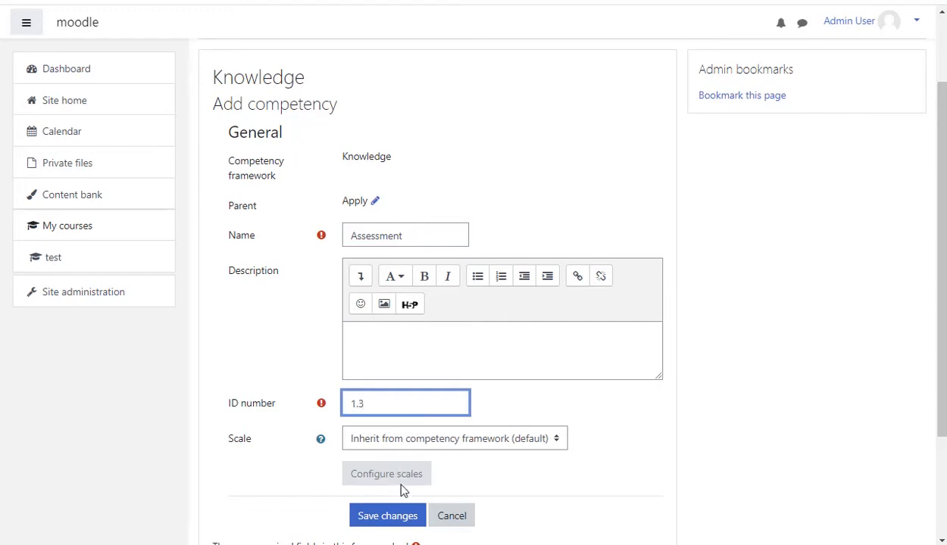
{"action": "left_click", "coordinate": [392, 521]}
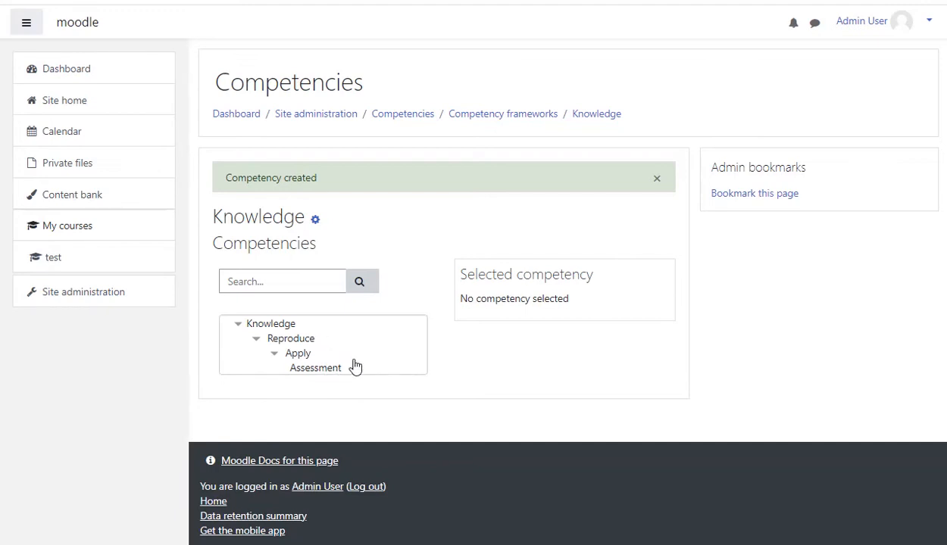
- Rename the top-level Reproduce competency to Assessment
{"action": "left_click", "coordinate": [301, 341]}
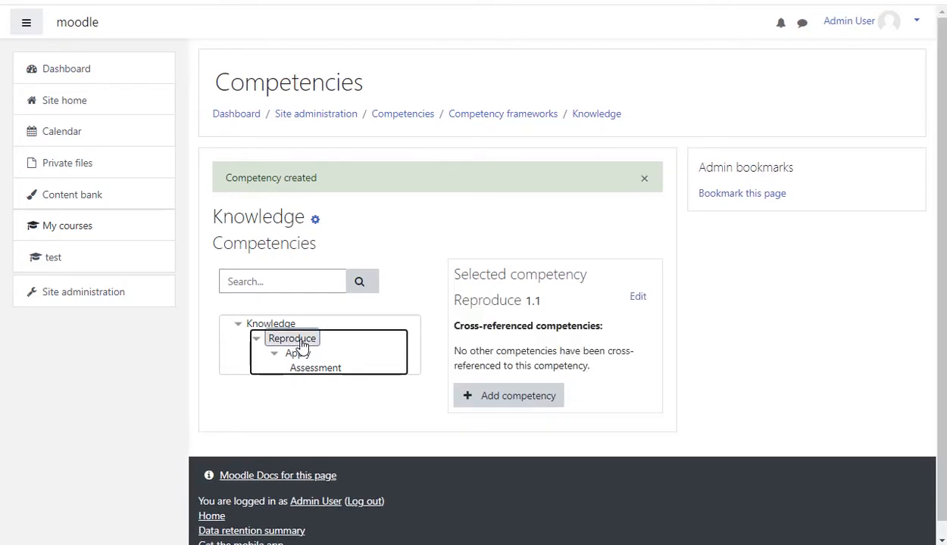
{"action": "left_click", "coordinate": [633, 300]}
{"action": "left_click", "coordinate": [494, 322]}
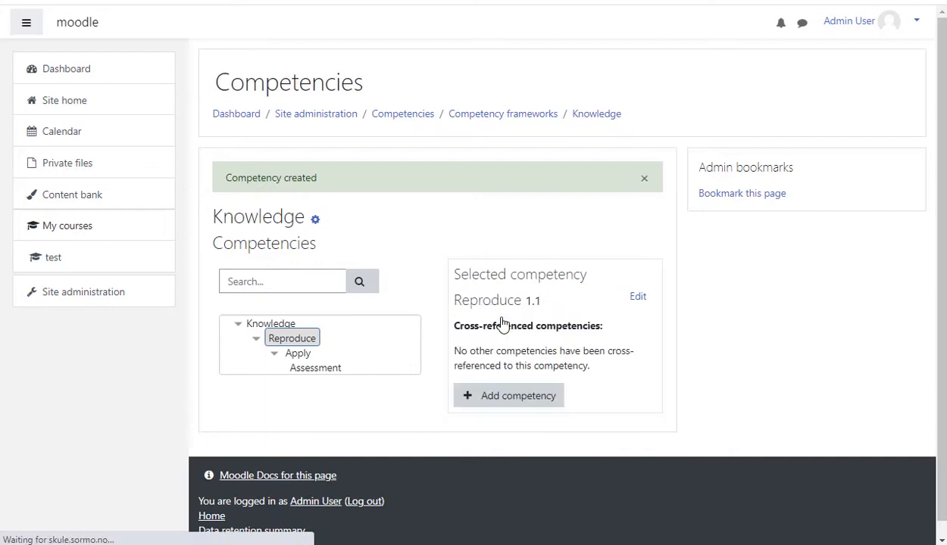
{"action": "left_click_drag", "start_coordinate": [454, 334], "coordinate": [336, 334]}
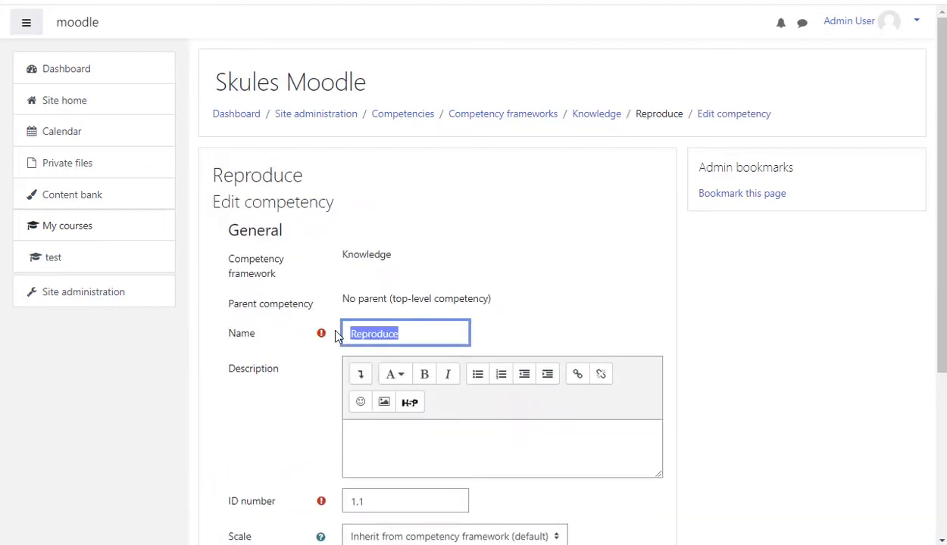
{"action": "type", "text": "Assessment"}
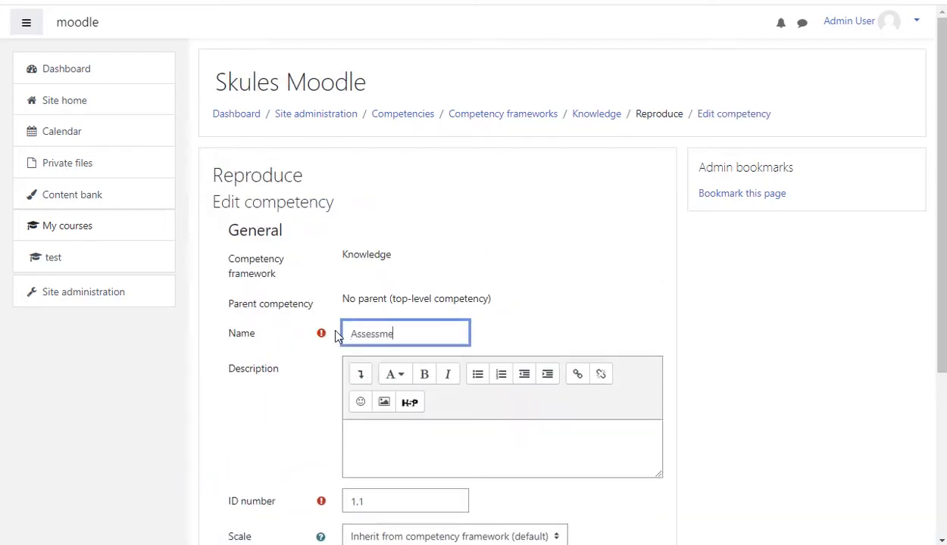
{"action": "scroll", "coordinate": [414, 357], "scroll_direction": "down", "scroll_amount": 3}
{"action": "left_click", "coordinate": [418, 423]}
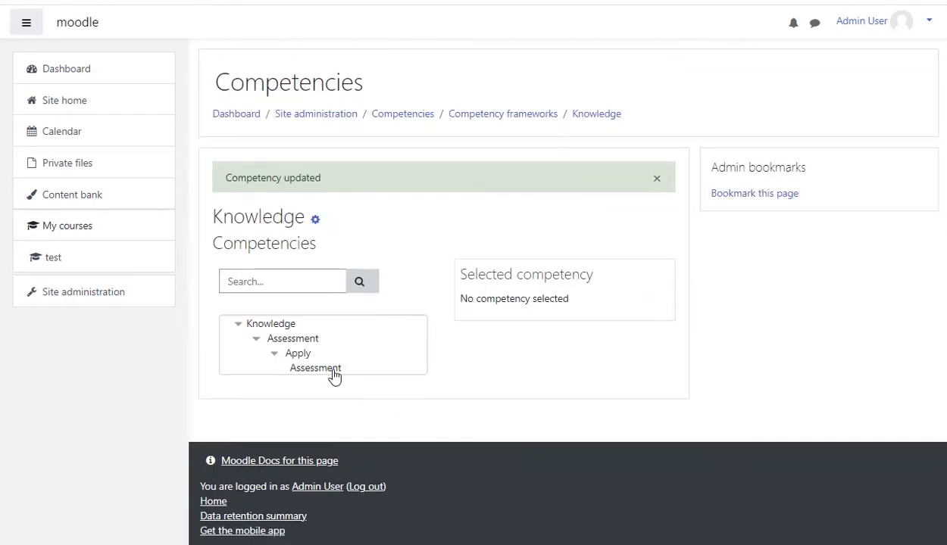
- Rename the lowest-level Assessment competency (ID 1.3) to Reproduce
{"action": "left_click", "coordinate": [333, 371]}
{"action": "left_click", "coordinate": [649, 297]}
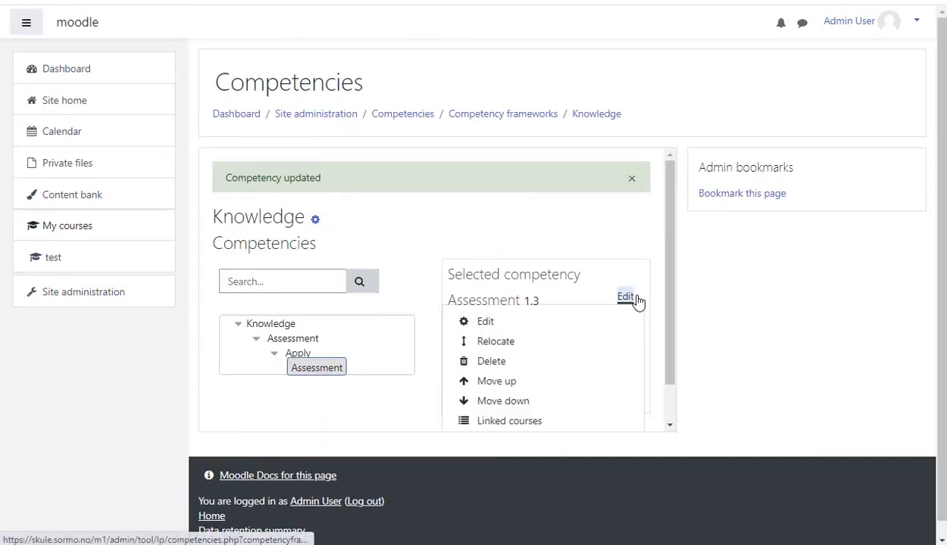
{"action": "left_click", "coordinate": [540, 324]}
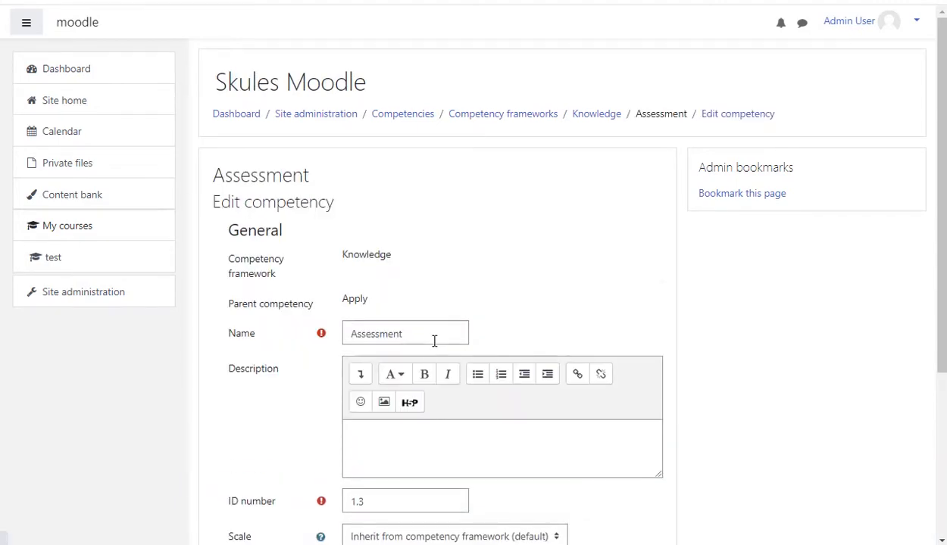
{"action": "left_click_drag", "start_coordinate": [430, 339], "coordinate": [343, 336]}
{"action": "type", "text": "Re"}
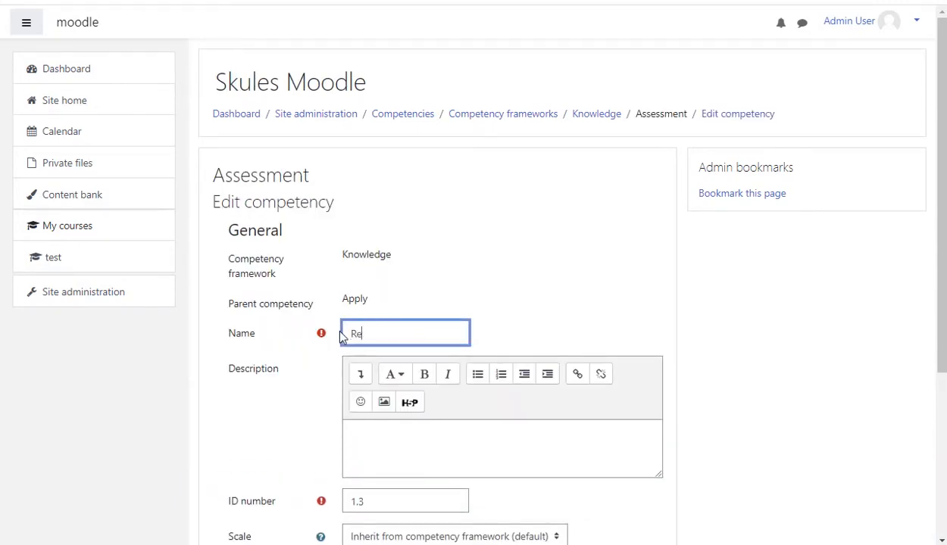
{"action": "type", "text": "produce"}
{"action": "scroll", "coordinate": [443, 429], "scroll_direction": "down", "scroll_amount": 1}
{"action": "scroll", "coordinate": [443, 429], "scroll_direction": "down", "scroll_amount": 3}
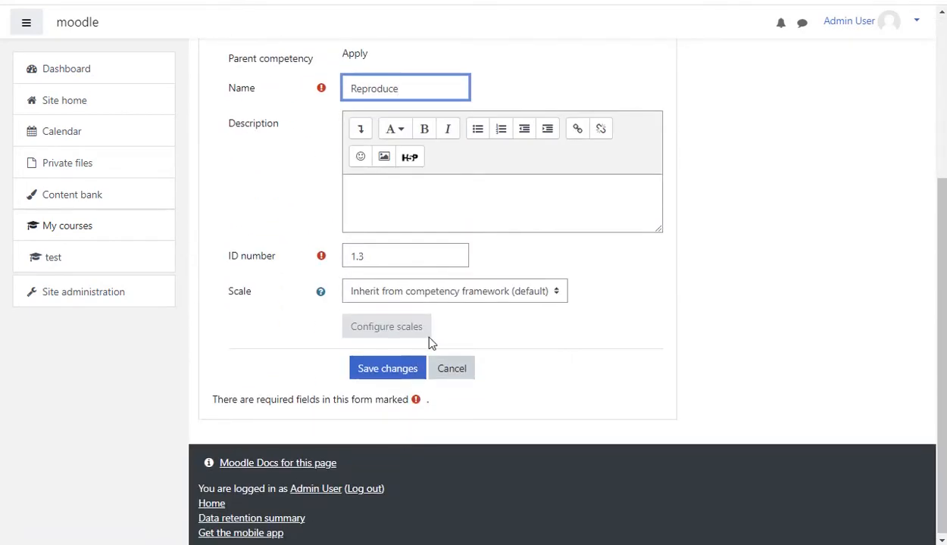
{"action": "left_click", "coordinate": [387, 374]}
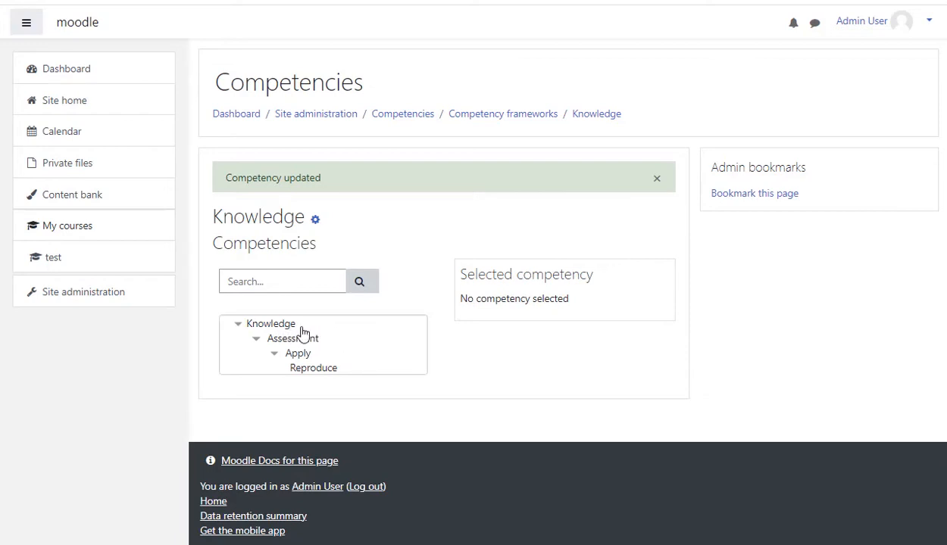
- Open the Learning plan templates page from the Competencies section of site administration
{"action": "left_click", "coordinate": [106, 299]}
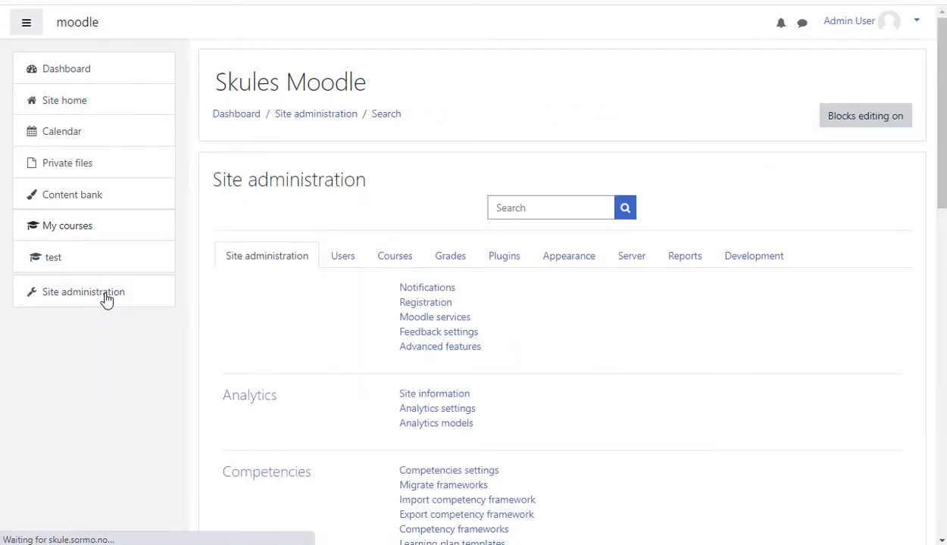
{"action": "scroll", "coordinate": [348, 355], "scroll_direction": "down", "scroll_amount": 2}
{"action": "scroll", "coordinate": [428, 394], "scroll_direction": "down", "scroll_amount": 1}
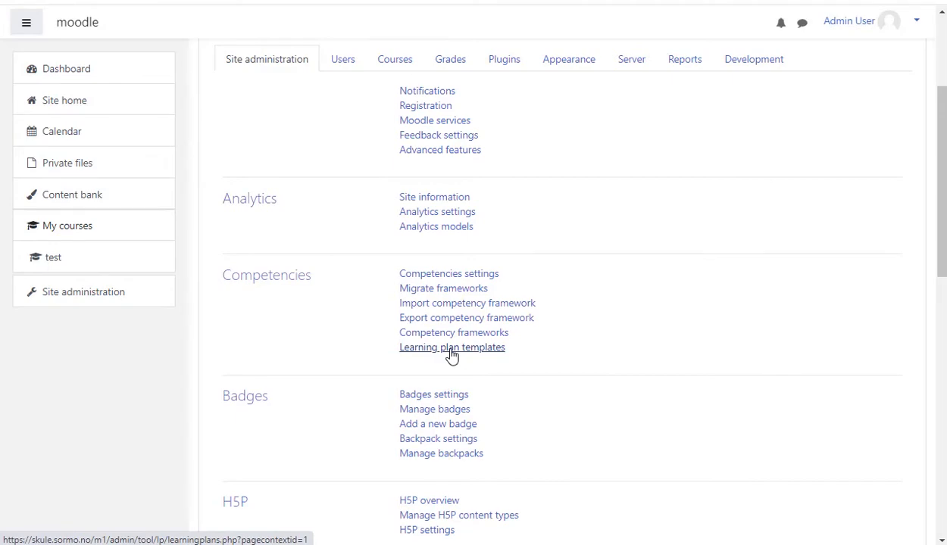
{"action": "left_click", "coordinate": [452, 357]}
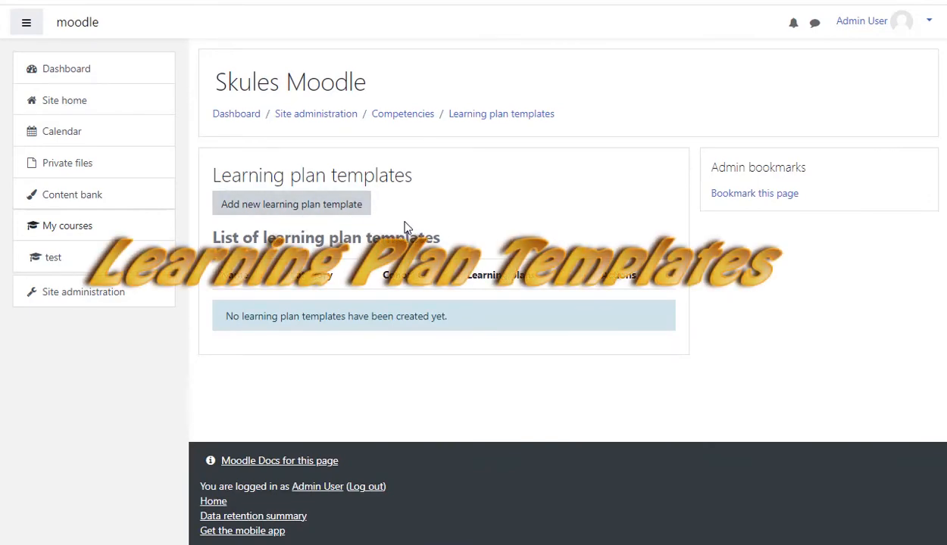
- Create a new learning plan template named Laerning plan and save it
{"action": "left_click", "coordinate": [322, 211]}
{"action": "left_click", "coordinate": [410, 252]}
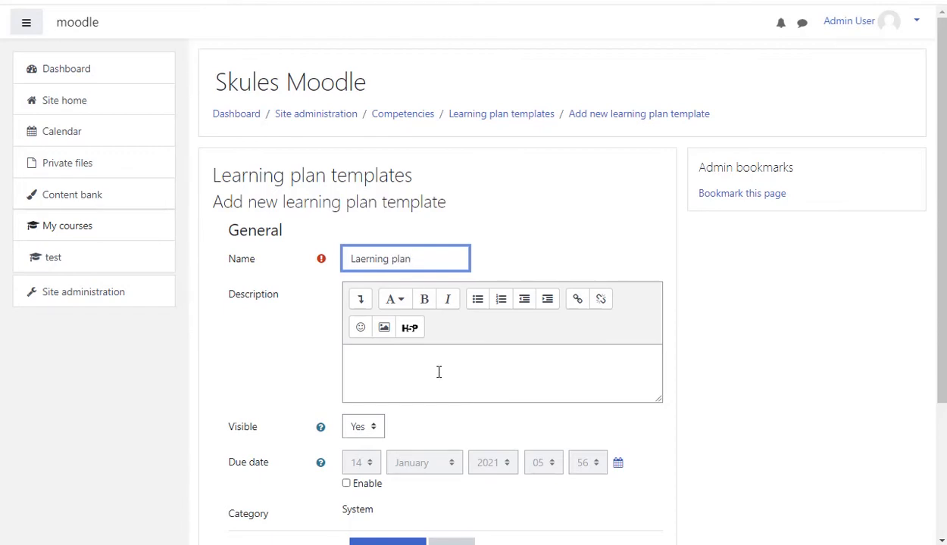
{"action": "scroll", "coordinate": [439, 371], "scroll_direction": "down", "scroll_amount": 1}
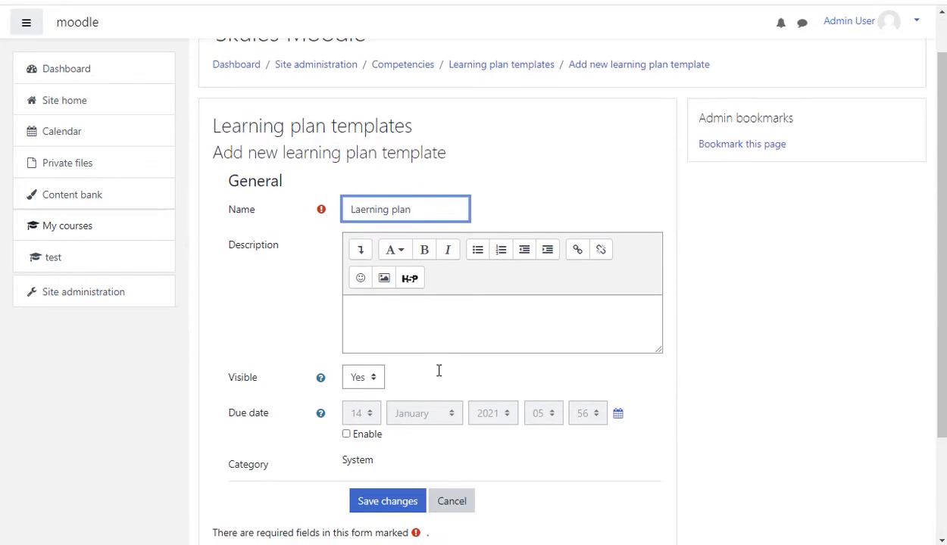
{"action": "left_click", "coordinate": [401, 503]}
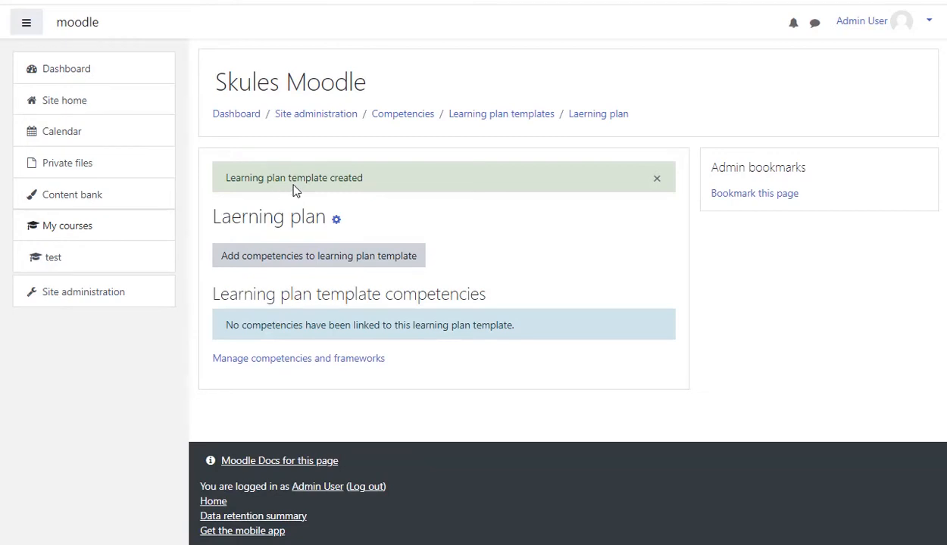
- Add the Assessment, Apply and Reproduce competencies from the Knowledge 1 framework to the learning plan template
{"action": "left_click", "coordinate": [308, 259]}
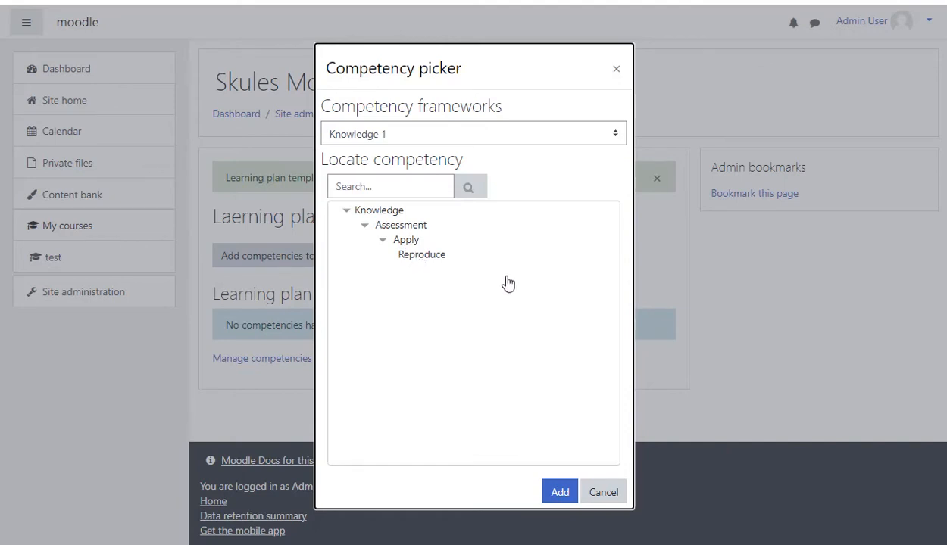
{"action": "left_click", "coordinate": [405, 227]}
{"action": "left_click", "coordinate": [406, 239]}
{"action": "left_click", "coordinate": [421, 256]}
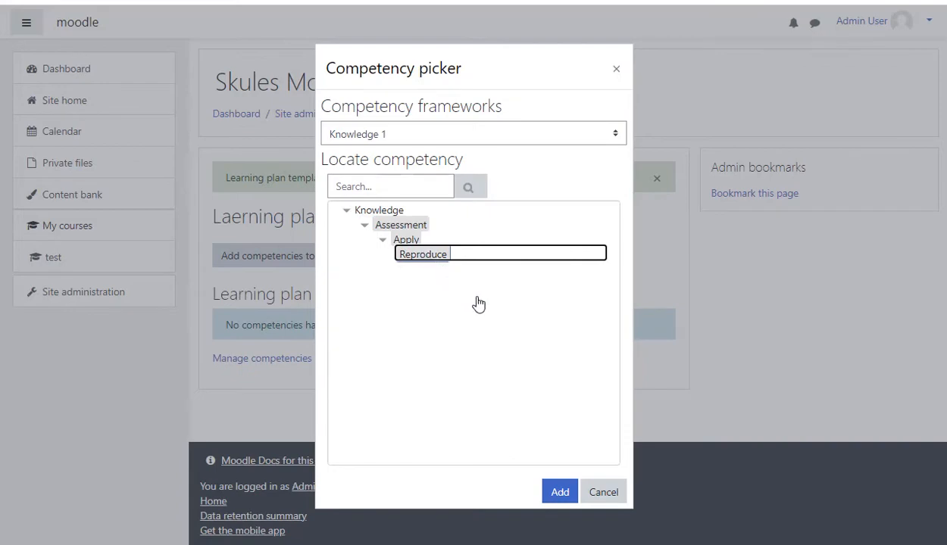
{"action": "left_click", "coordinate": [561, 492]}
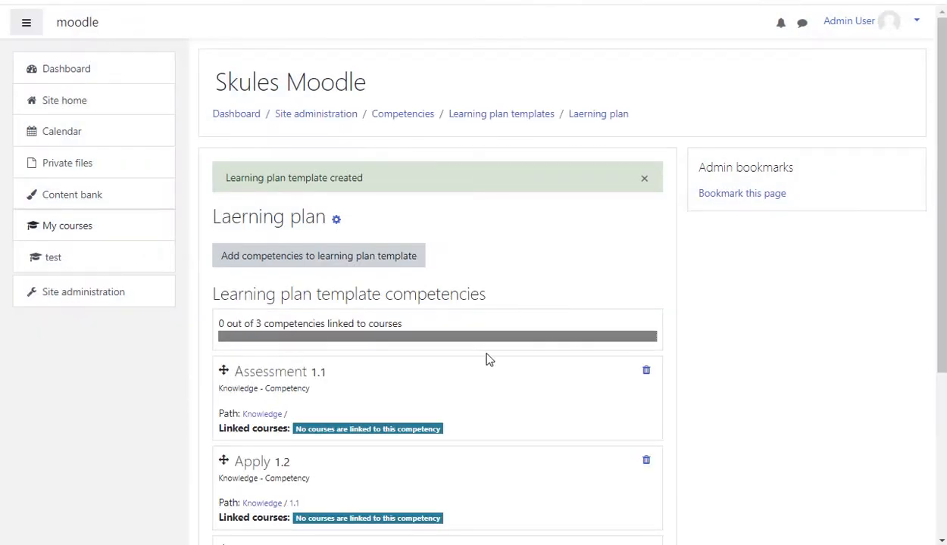
- Reorder the template's competencies so Reproduce comes first, then Apply, then Assessment
{"action": "scroll", "coordinate": [431, 334], "scroll_direction": "down", "scroll_amount": 1}
{"action": "scroll", "coordinate": [429, 331], "scroll_direction": "down", "scroll_amount": 3}
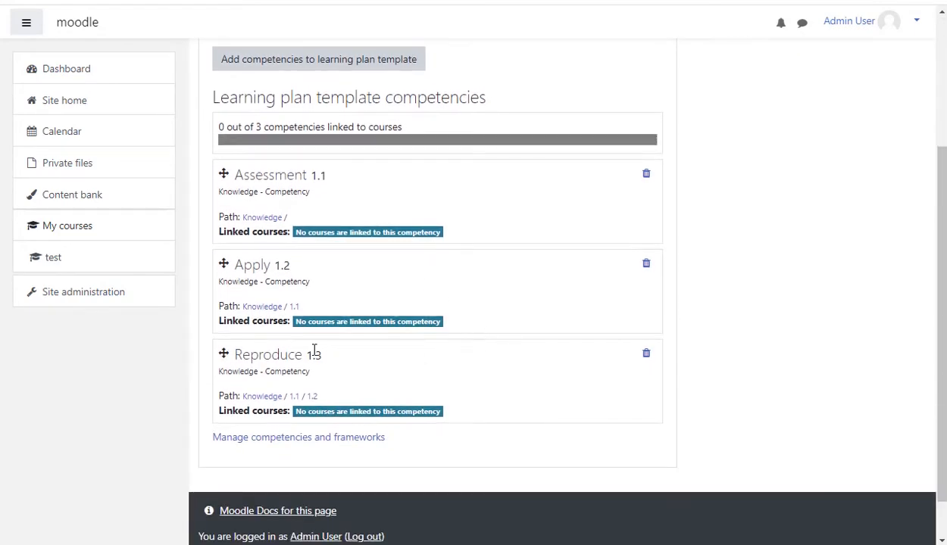
{"action": "left_click_drag", "start_coordinate": [223, 354], "coordinate": [236, 179]}
{"action": "left_click_drag", "start_coordinate": [221, 261], "coordinate": [231, 369]}
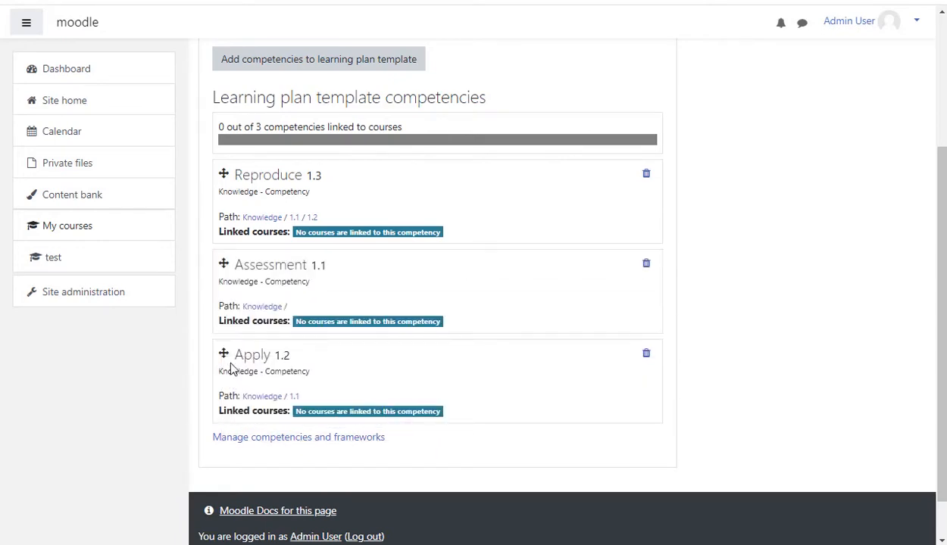
{"action": "left_click_drag", "start_coordinate": [224, 265], "coordinate": [231, 368]}
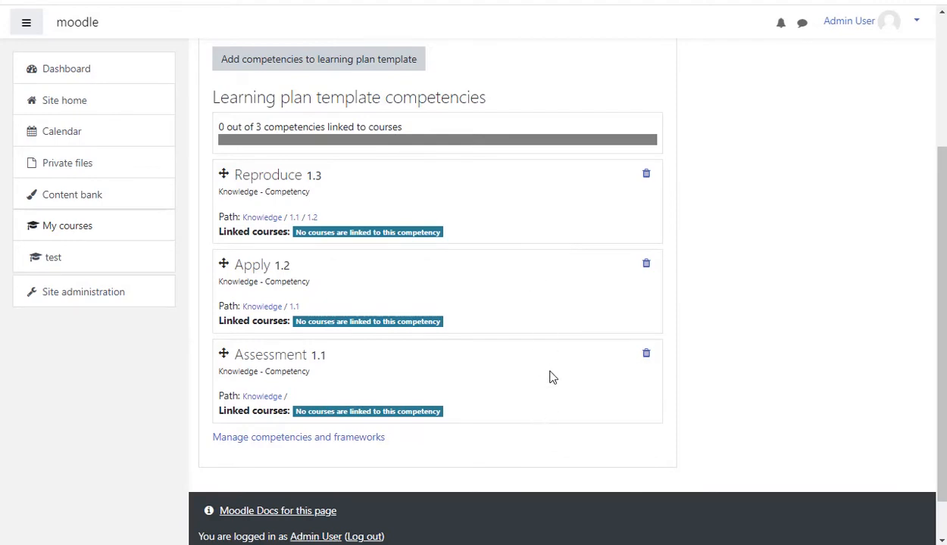
- Return to the learning plan templates list and open Create learning plans for the Laerning plan template
{"action": "scroll", "coordinate": [553, 377], "scroll_direction": "up", "scroll_amount": 2}
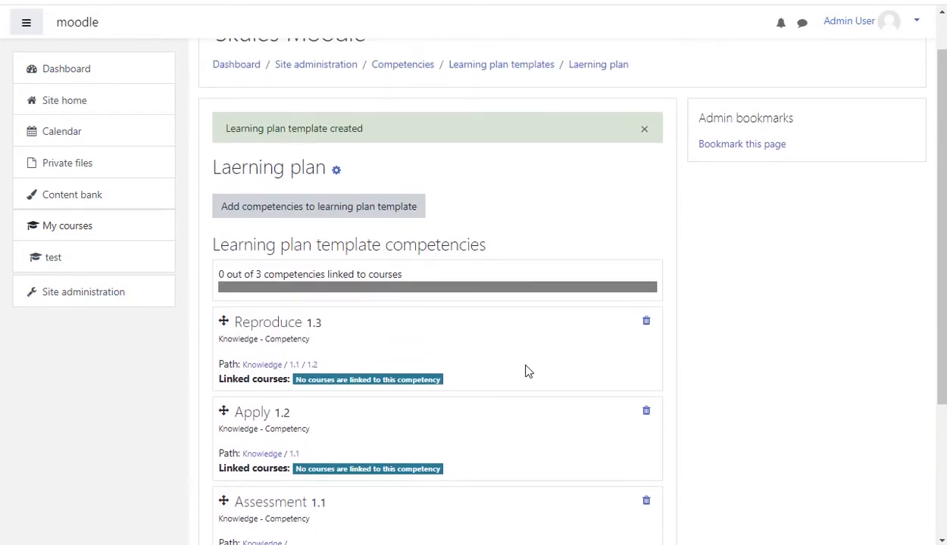
{"action": "scroll", "coordinate": [524, 357], "scroll_direction": "up", "scroll_amount": 1}
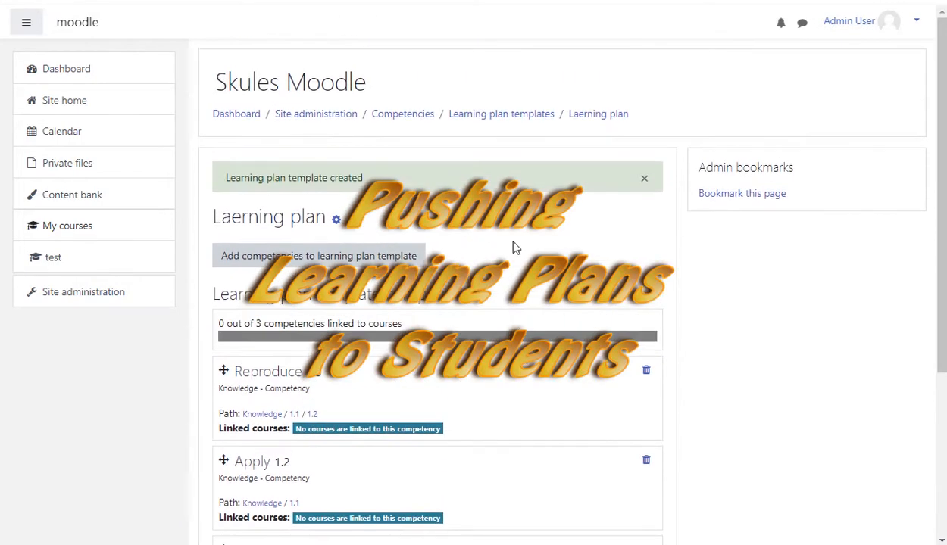
{"action": "left_click", "coordinate": [514, 119]}
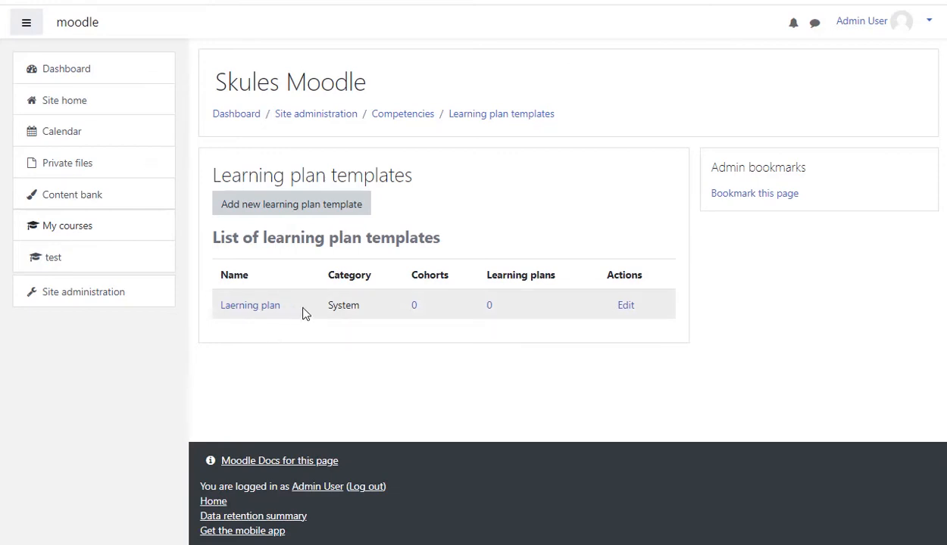
{"action": "left_click", "coordinate": [627, 306]}
{"action": "left_click_drag", "start_coordinate": [684, 260], "coordinate": [683, 318]}
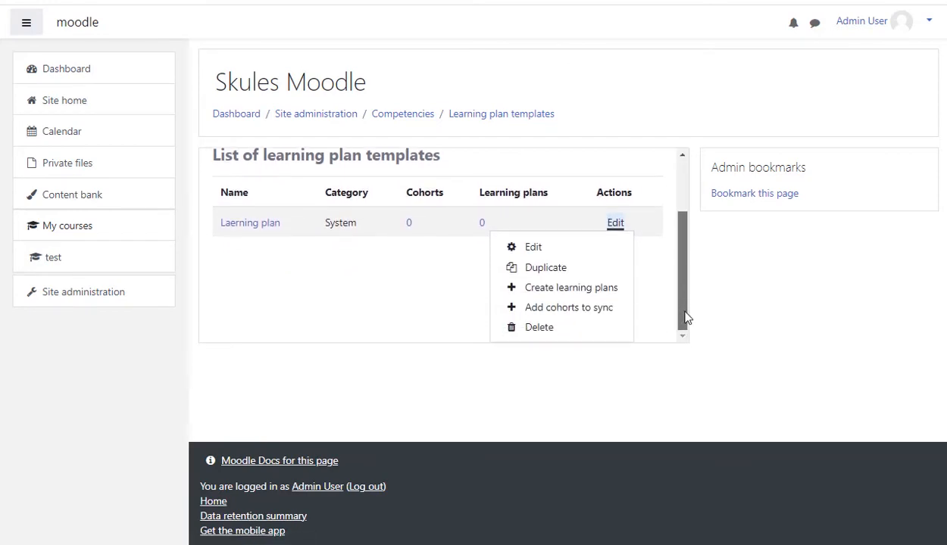
{"action": "left_click", "coordinate": [579, 293]}
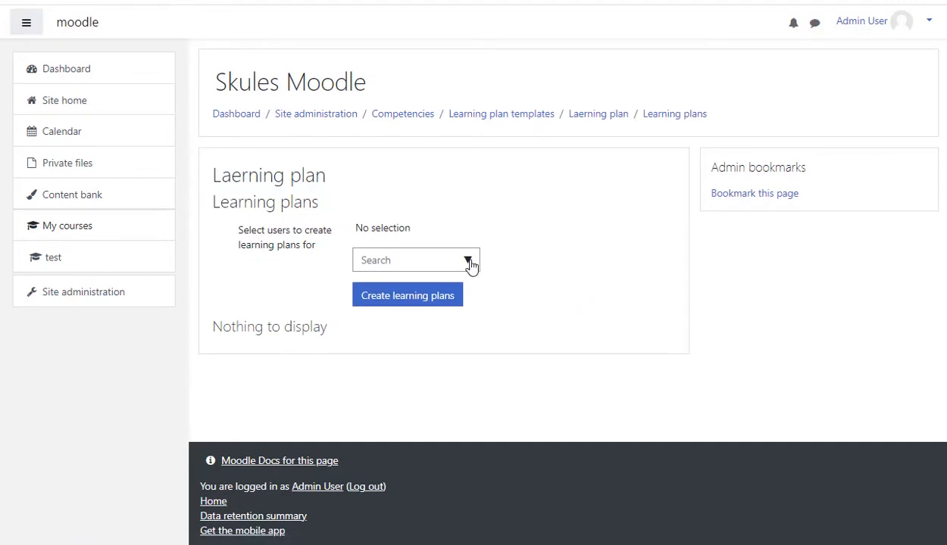
- Select the student user and create a learning plan for them from the template
{"action": "left_click", "coordinate": [468, 263]}
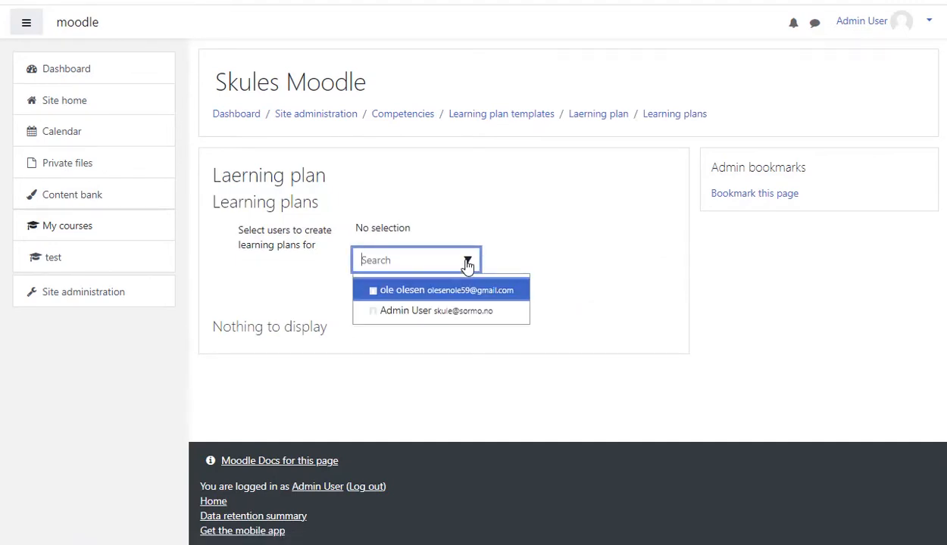
{"action": "left_click", "coordinate": [377, 294]}
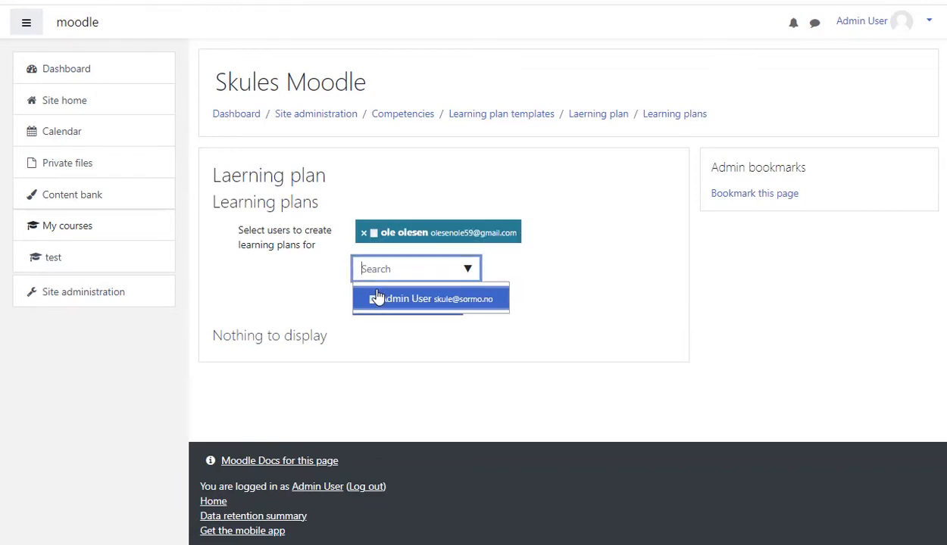
{"action": "left_click", "coordinate": [549, 254]}
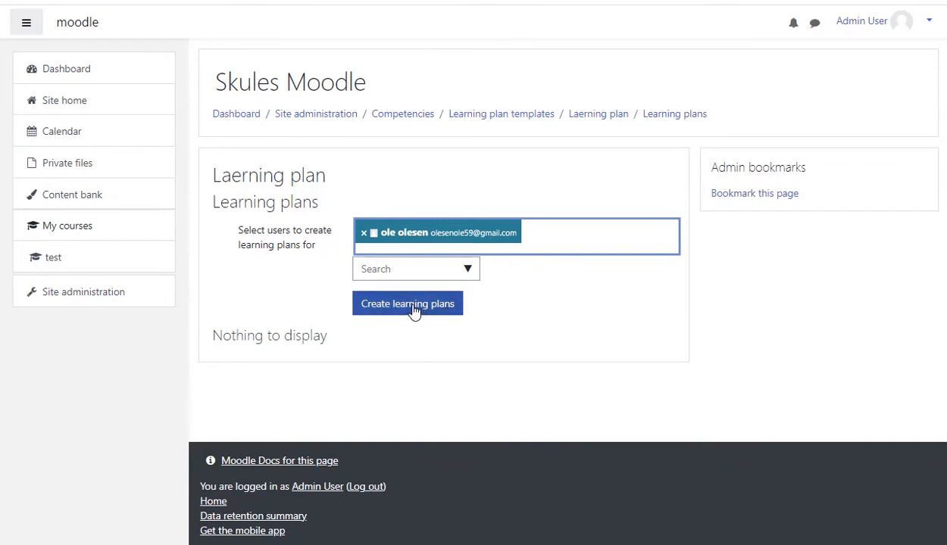
{"action": "left_click", "coordinate": [414, 309]}
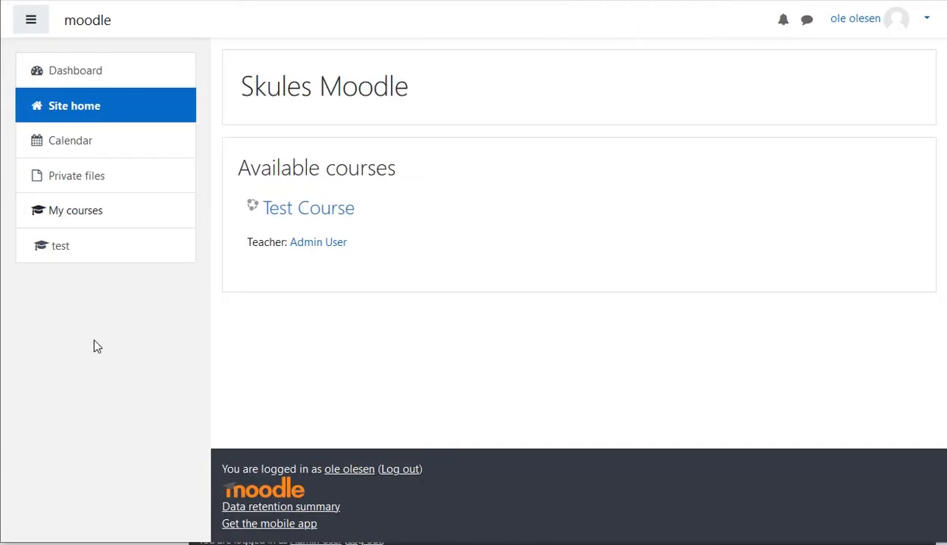
- As the student, open the Laerning plan from the dashboard and review its competencies
{"action": "left_click", "coordinate": [88, 80]}
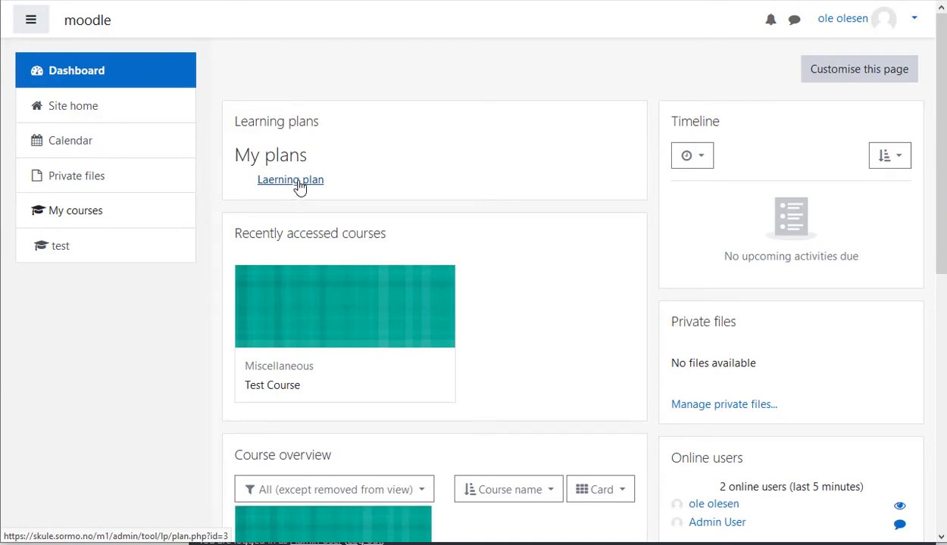
{"action": "left_click", "coordinate": [299, 186]}
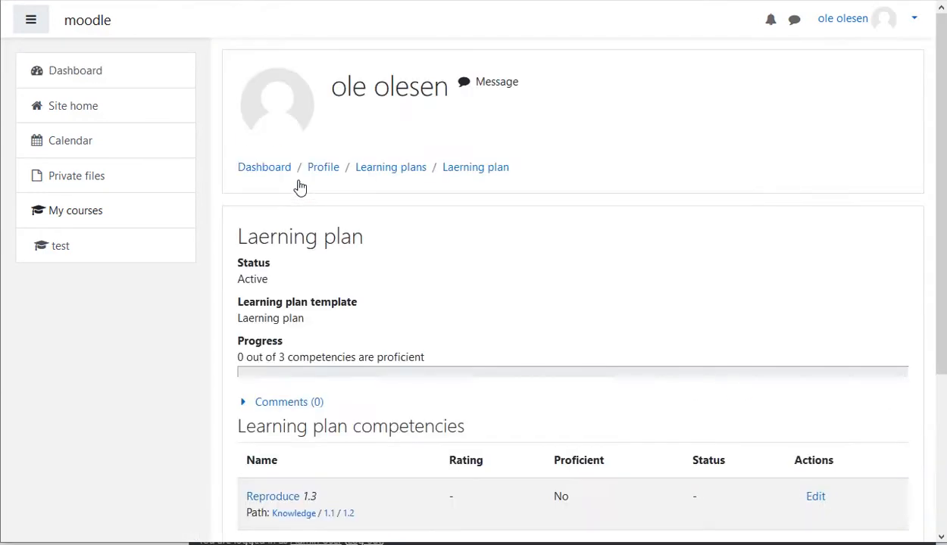
{"action": "scroll", "coordinate": [415, 231], "scroll_direction": "down", "scroll_amount": 3}
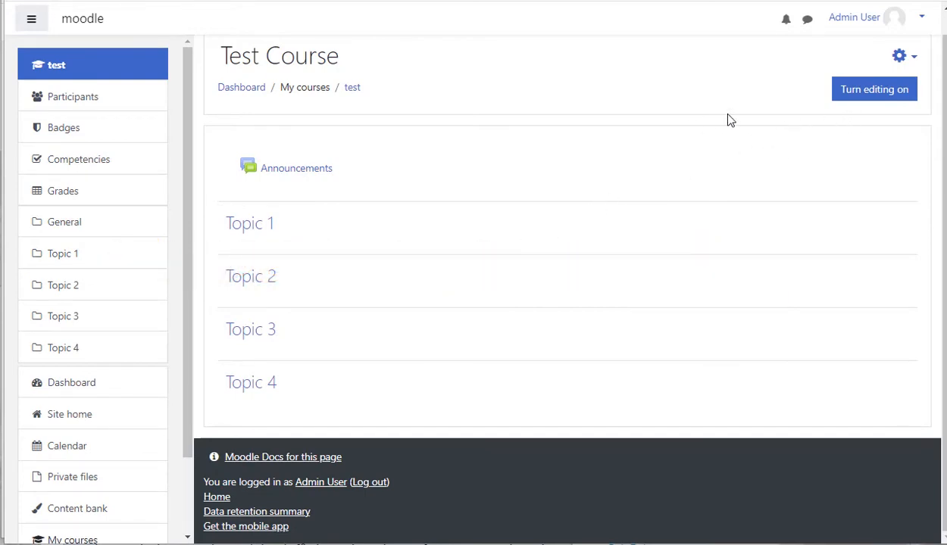
- In Test Course, turn editing on and add the Assessment, Apply and Reproduce competencies to the course
{"action": "left_click", "coordinate": [864, 95]}
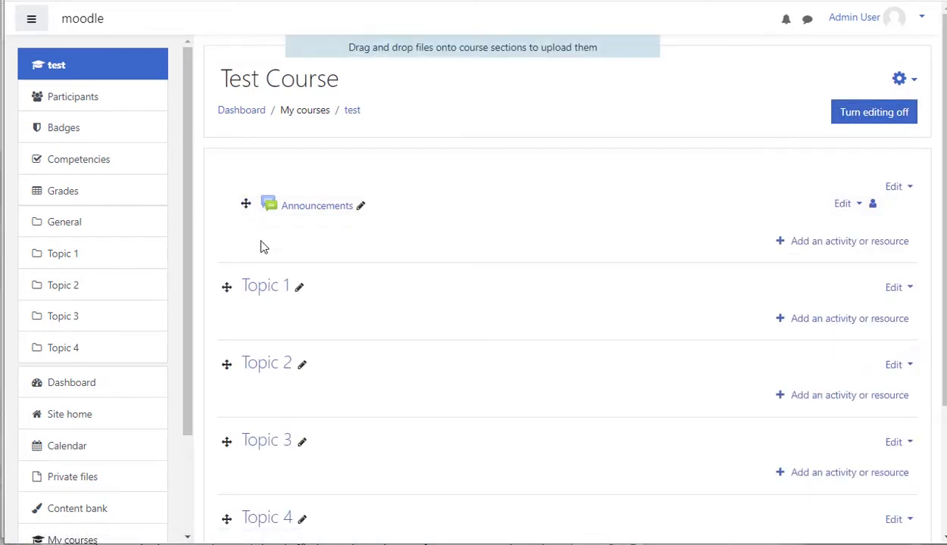
{"action": "left_click", "coordinate": [88, 166]}
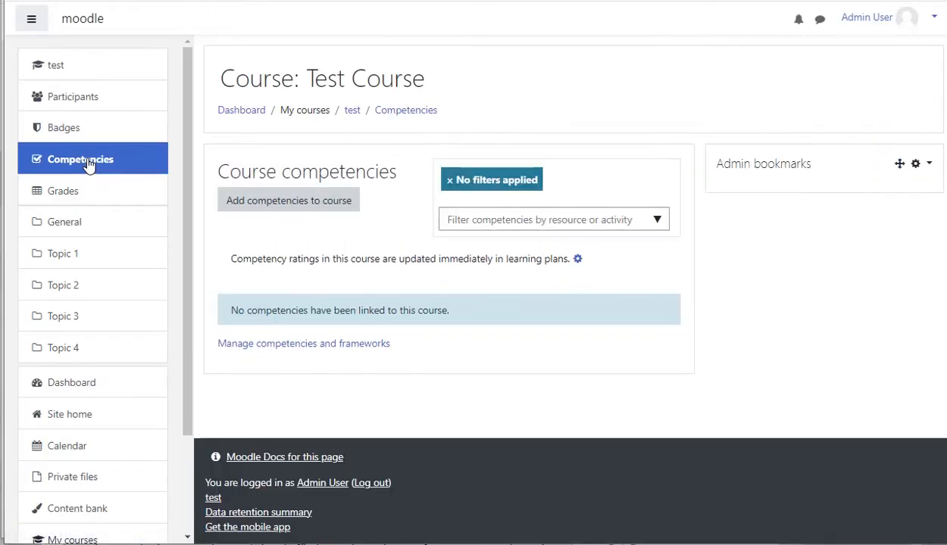
{"action": "left_click", "coordinate": [326, 210]}
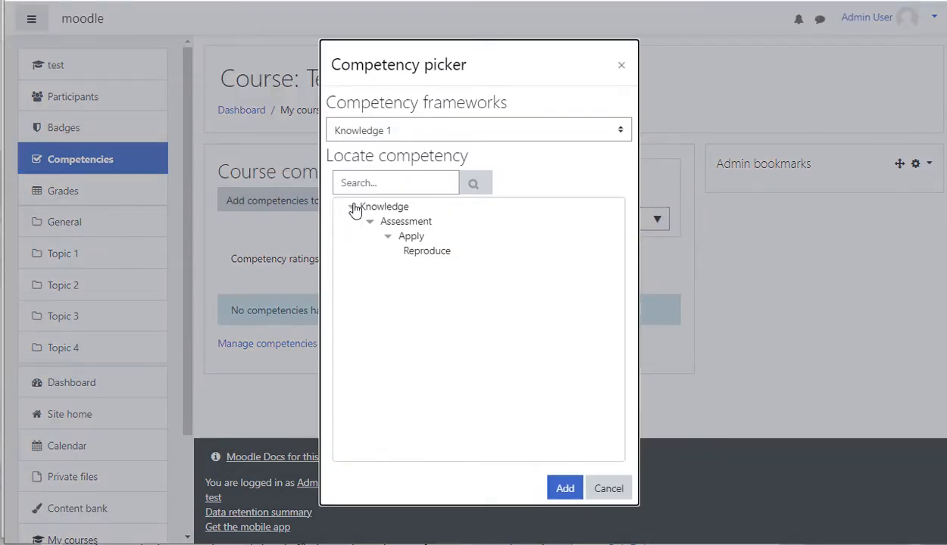
{"action": "left_click", "coordinate": [421, 228]}
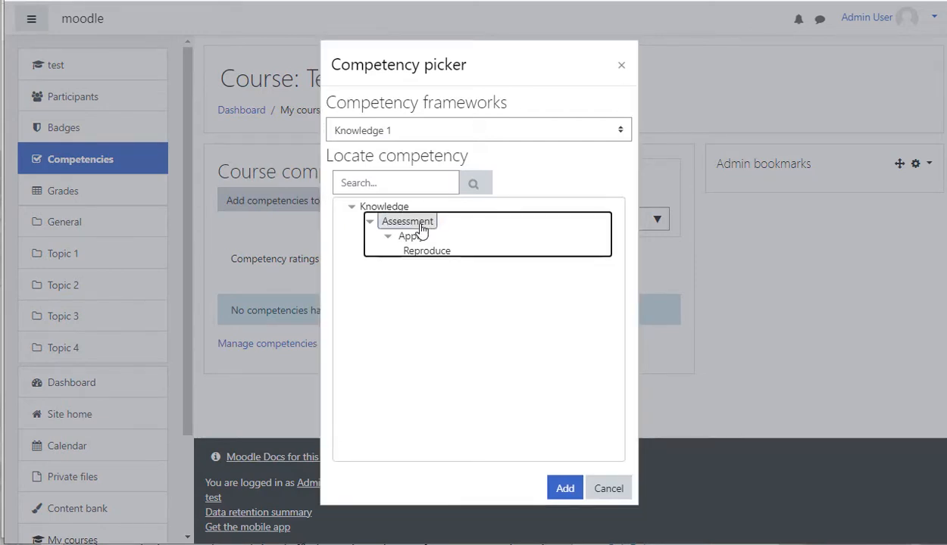
{"action": "left_click", "coordinate": [418, 239], "text": "shift"}
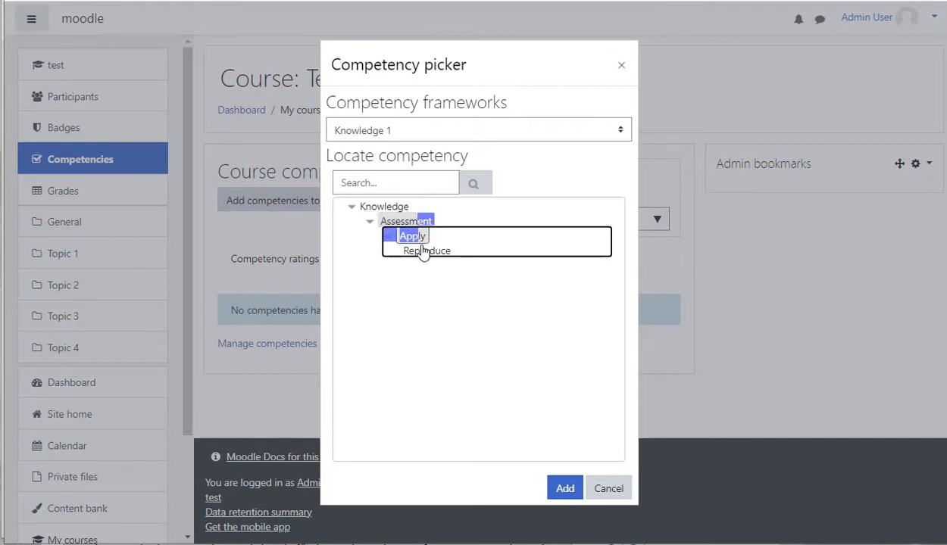
{"action": "left_click", "coordinate": [432, 254], "text": "shift"}
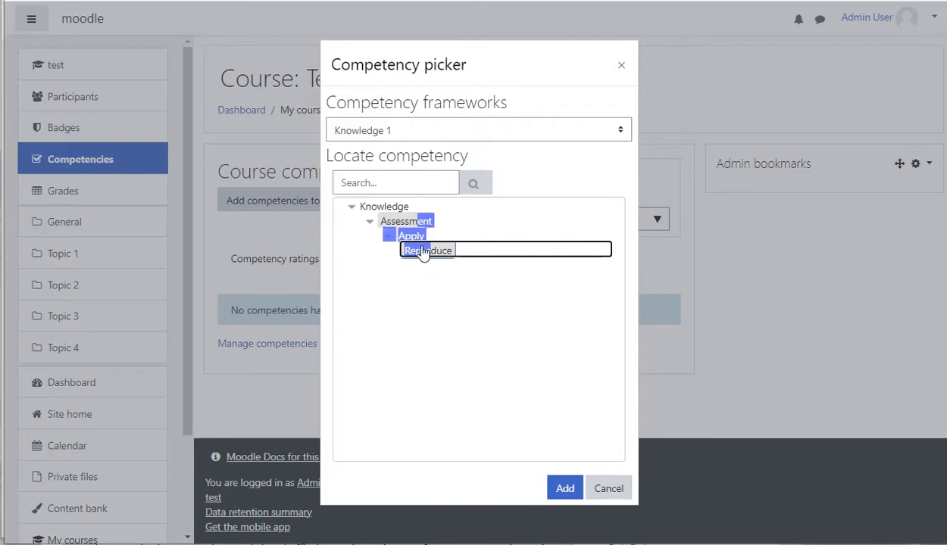
{"action": "left_click", "coordinate": [564, 491]}
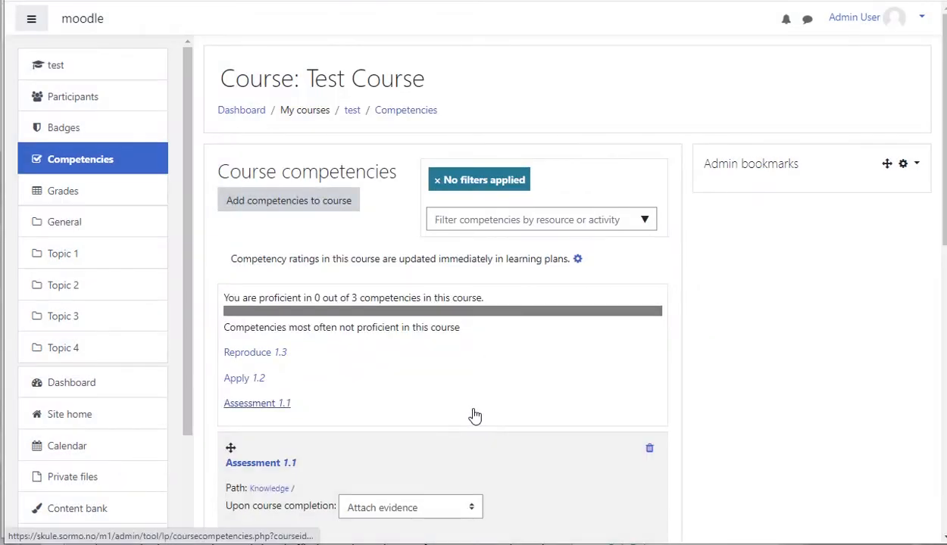
- Reorder the course competencies, moving Reproduce to the top of the list
{"action": "scroll", "coordinate": [471, 412], "scroll_direction": "down", "scroll_amount": 1}
{"action": "scroll", "coordinate": [470, 407], "scroll_direction": "down", "scroll_amount": 2}
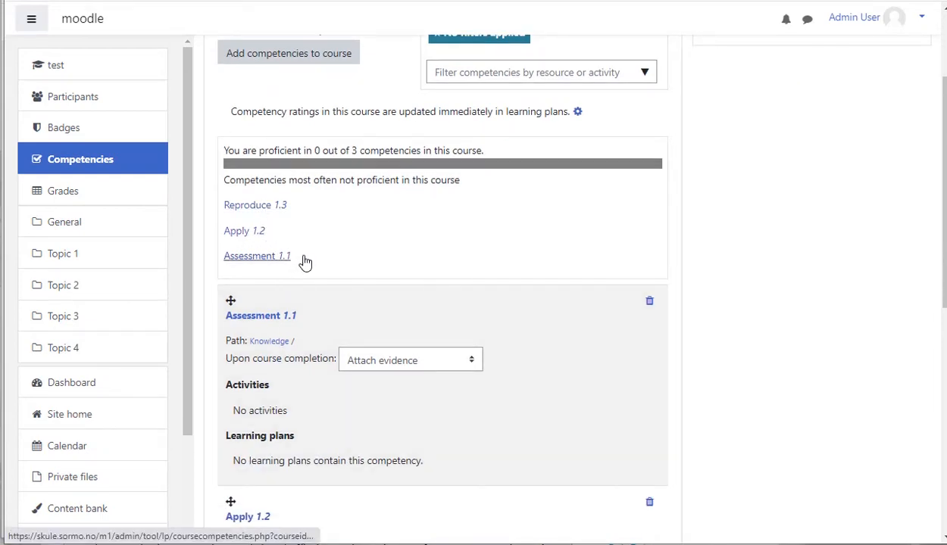
{"action": "scroll", "coordinate": [327, 262], "scroll_direction": "down", "scroll_amount": 3}
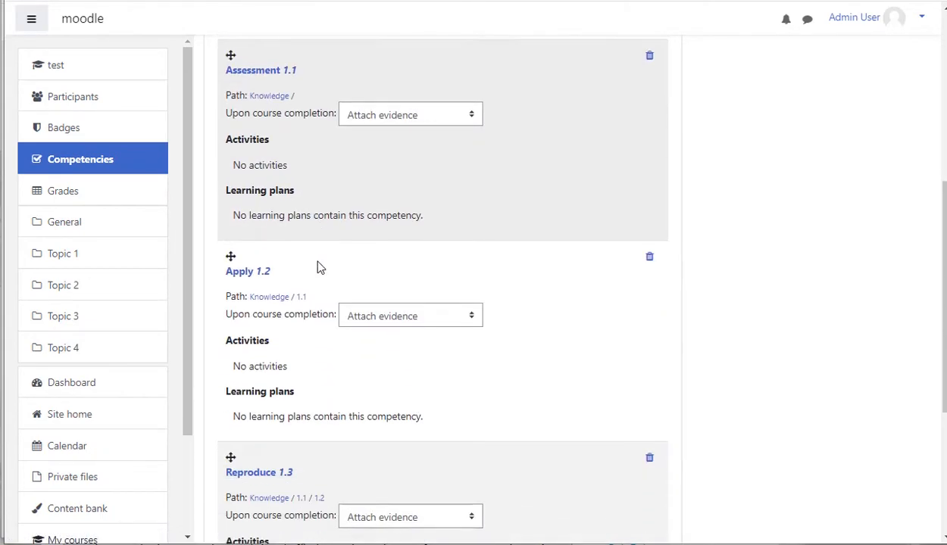
{"action": "left_click_drag", "start_coordinate": [230, 458], "coordinate": [231, 90]}
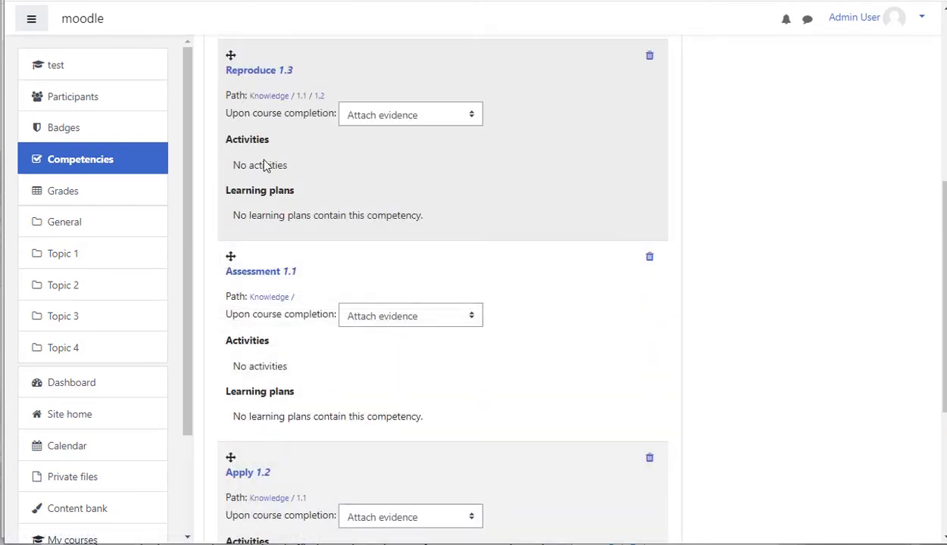
{"action": "left_click_drag", "start_coordinate": [231, 256], "coordinate": [229, 469]}
- Return to the course page and open the add activity or resource dialog for Topic 1
{"action": "scroll", "coordinate": [300, 156], "scroll_direction": "up", "scroll_amount": 1}
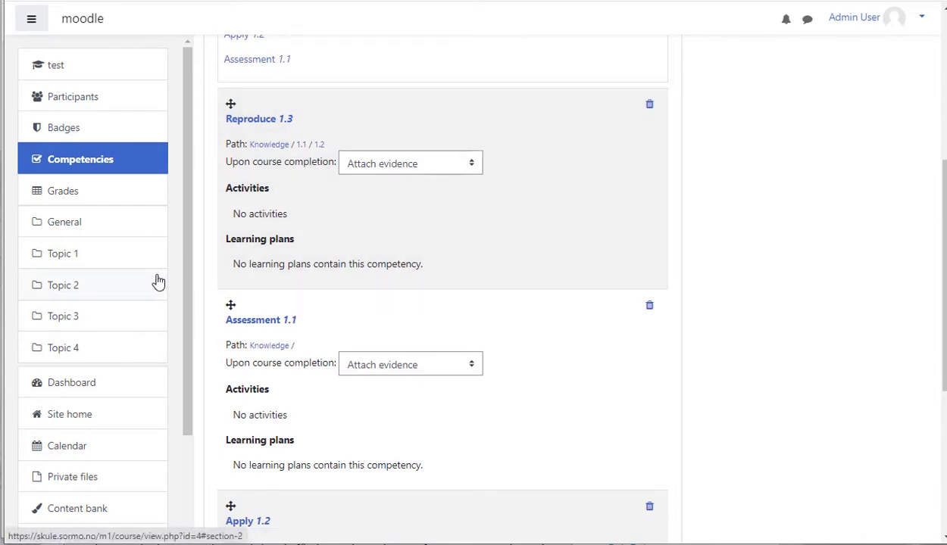
{"action": "left_click", "coordinate": [79, 265]}
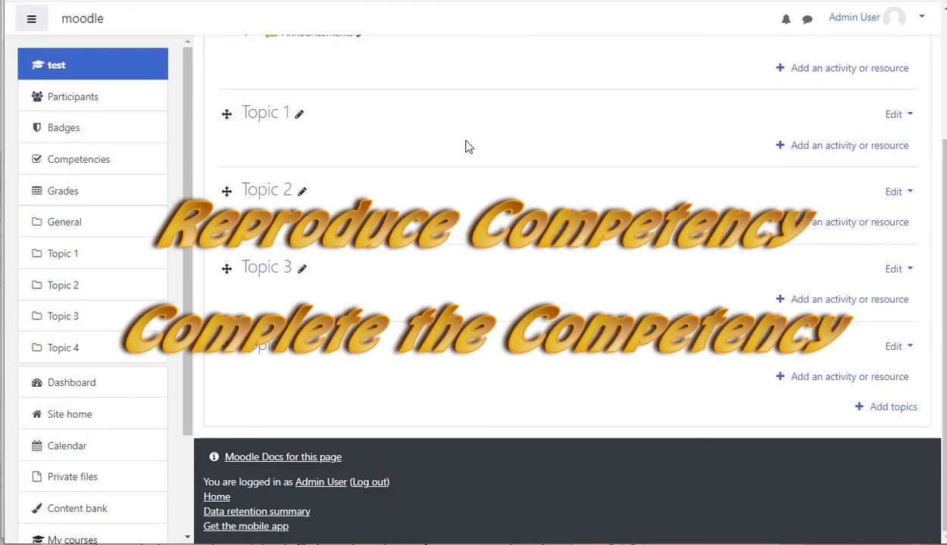
{"action": "scroll", "coordinate": [466, 146], "scroll_direction": "up", "scroll_amount": 1}
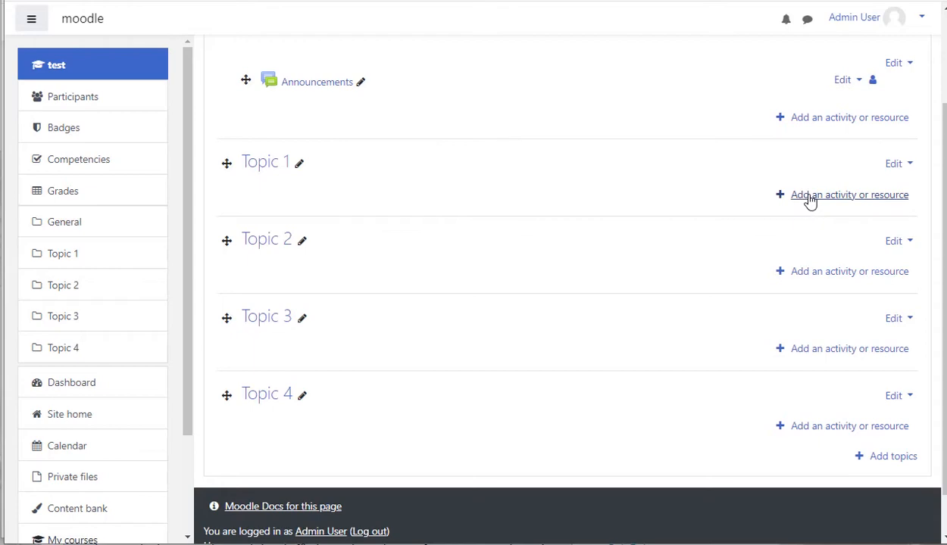
{"action": "left_click", "coordinate": [809, 199]}
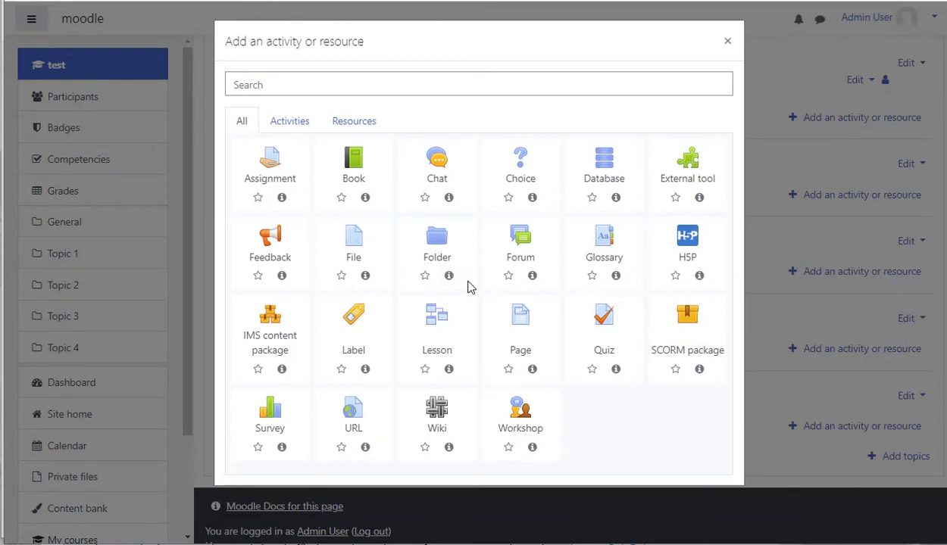
- Add a Page resource to Topic 1 and name it Page 1 - Reproduce
{"action": "left_click", "coordinate": [522, 324]}
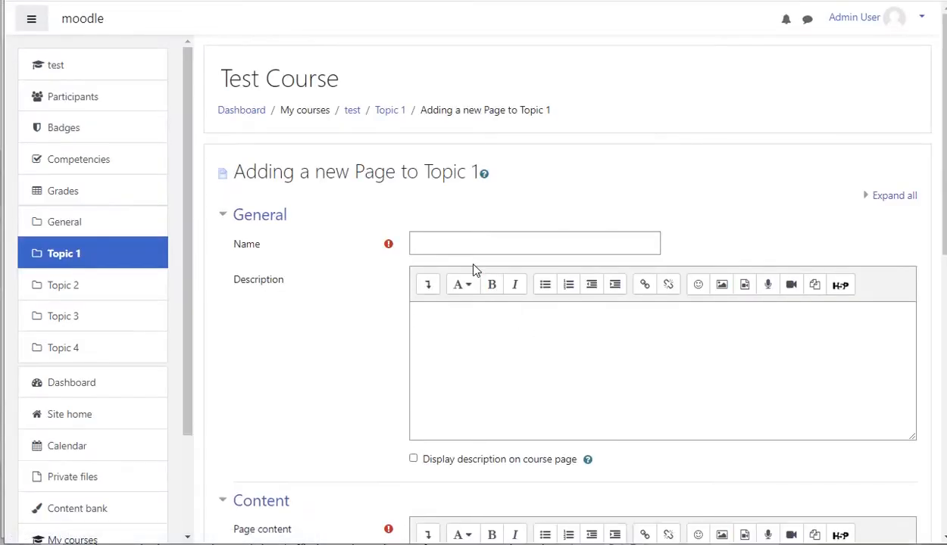
{"action": "left_click", "coordinate": [446, 243]}
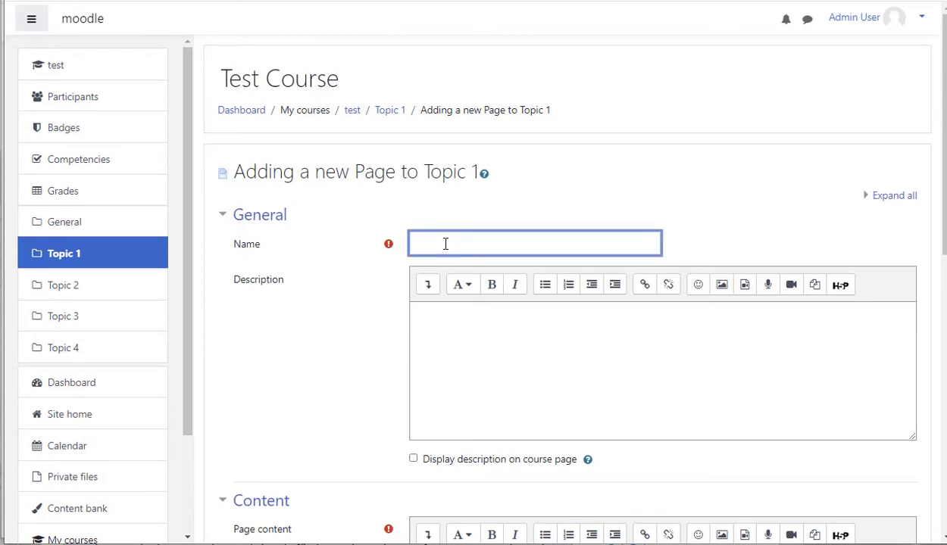
{"action": "type", "text": "Page 1 - R"}
{"action": "type", "text": "eproduce"}
- Enter Reproduce Competency as the page's description
{"action": "left_click", "coordinate": [527, 350]}
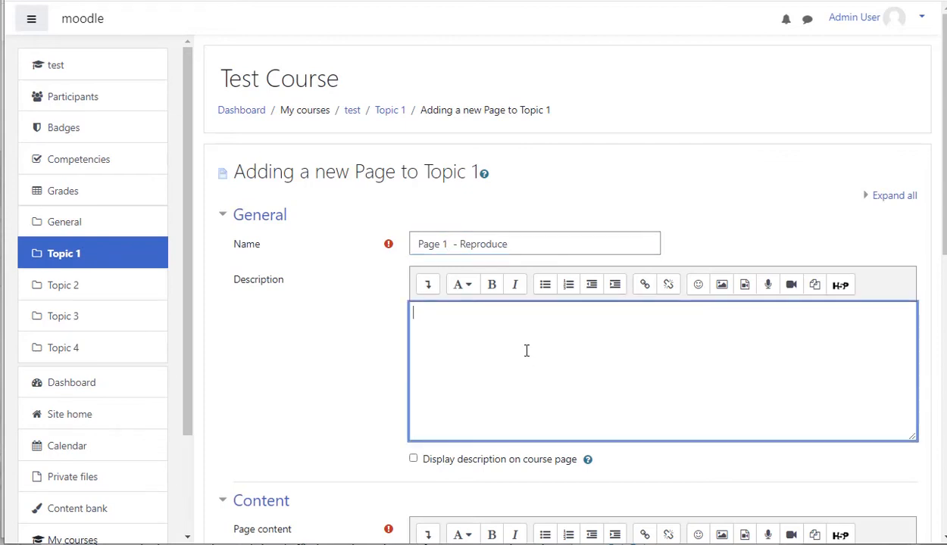
{"action": "type", "text": "Reproduce Compte"}
{"action": "key", "text": "BackSpace"}
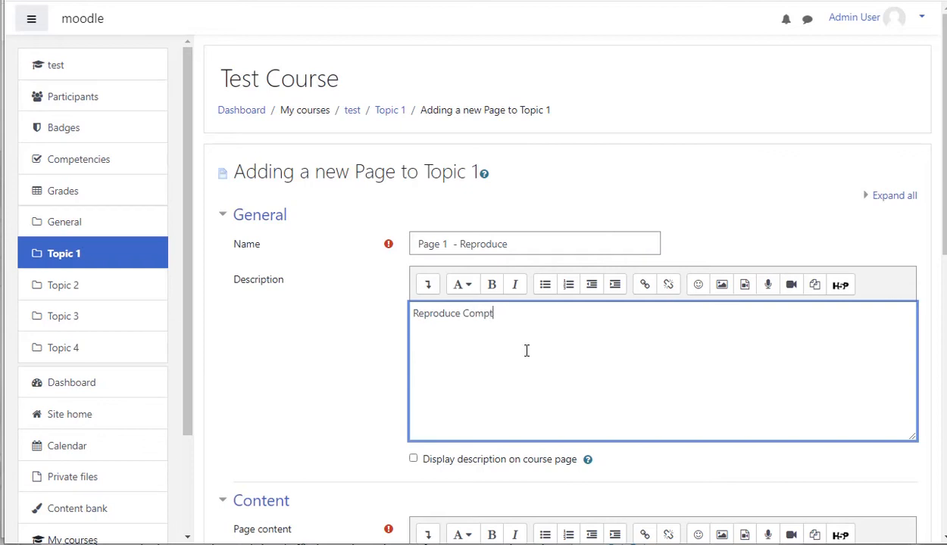
{"action": "type", "text": "etency"}
- Fill the page content with the sample text df adsf asdf adf asfasdfsdfas sdf asdf asdf sd sf
{"action": "scroll", "coordinate": [589, 360], "scroll_direction": "down", "scroll_amount": 2}
{"action": "scroll", "coordinate": [550, 380], "scroll_direction": "down", "scroll_amount": 4}
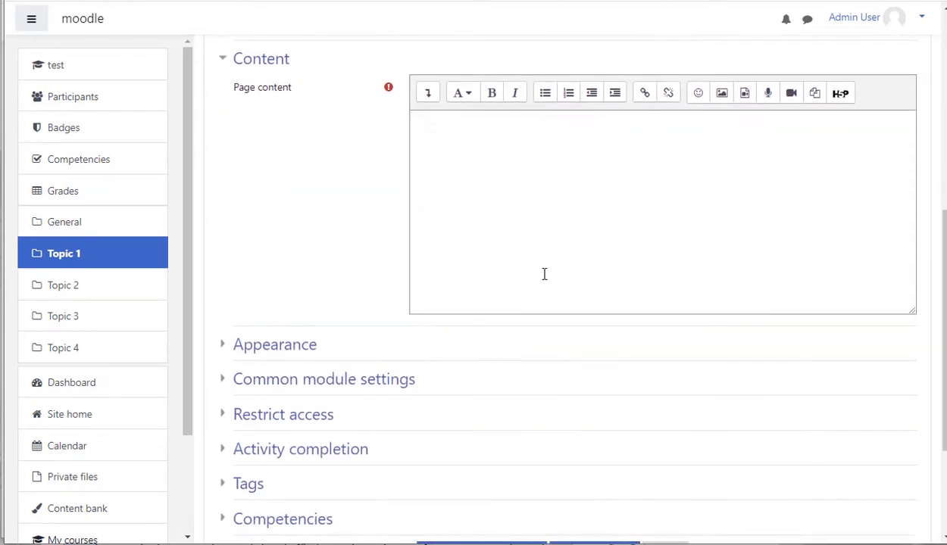
{"action": "left_click", "coordinate": [546, 231]}
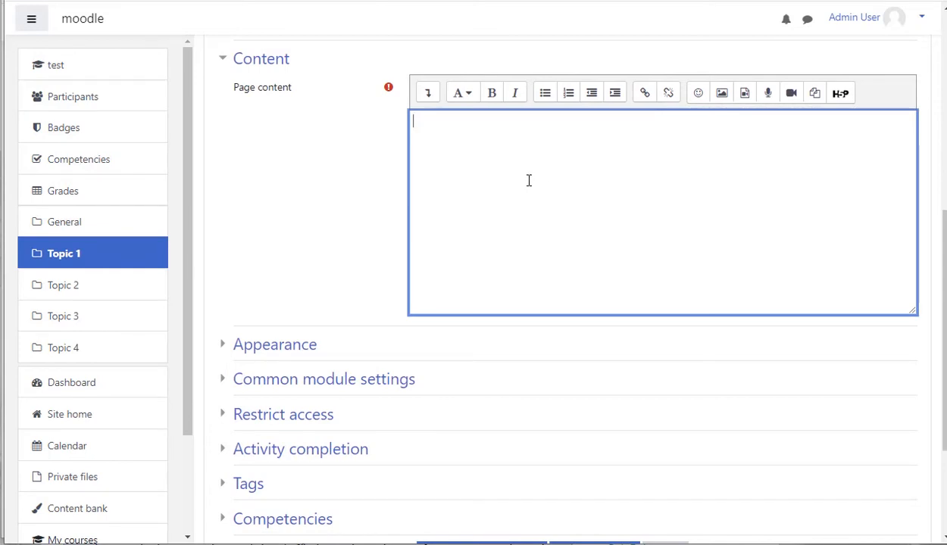
{"action": "type", "text": "df adsf asdf adf asfasdfsdfas sdf asdf asdf sd sf"}
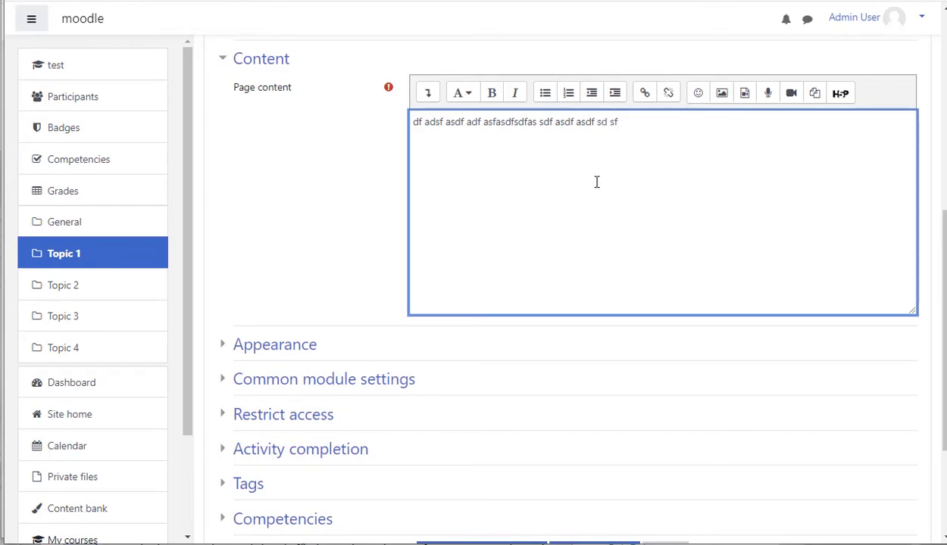
- Set the page's completion tracking to Show activity as complete when conditions are met
{"action": "scroll", "coordinate": [554, 227], "scroll_direction": "down", "scroll_amount": 3}
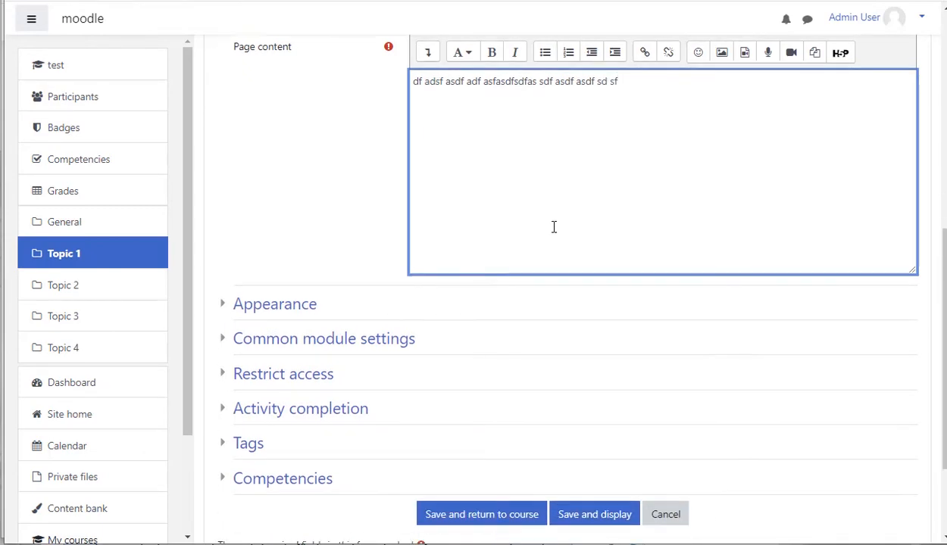
{"action": "scroll", "coordinate": [534, 233], "scroll_direction": "down", "scroll_amount": 1}
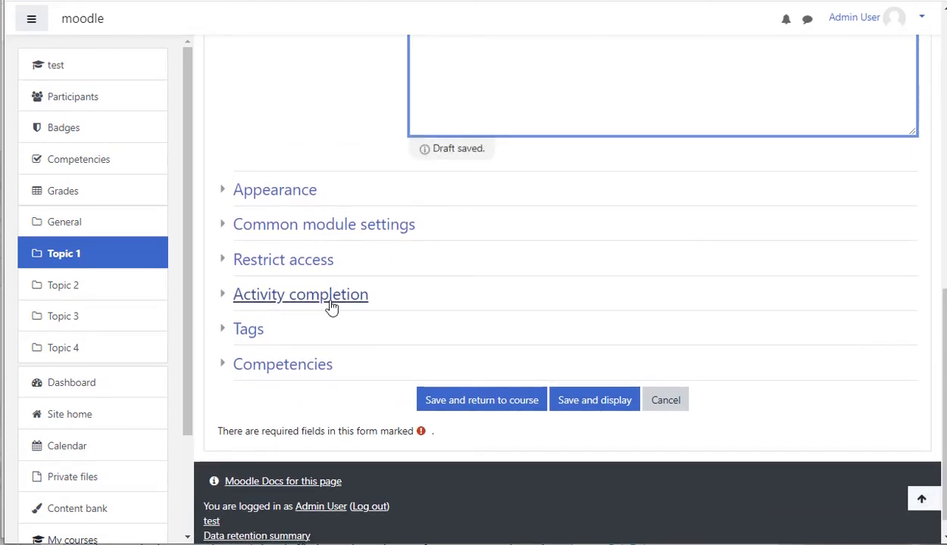
{"action": "left_click", "coordinate": [328, 303]}
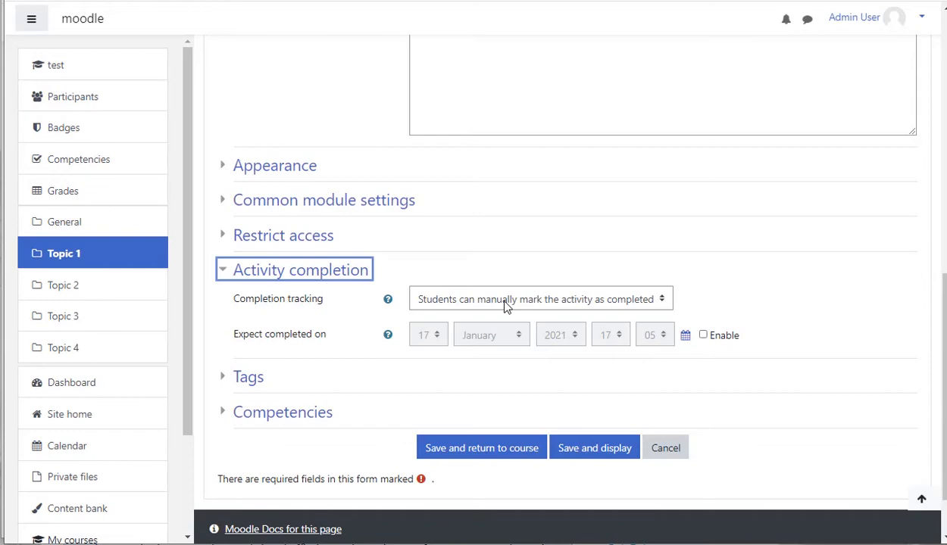
{"action": "scroll", "coordinate": [534, 205], "scroll_direction": "up", "scroll_amount": 3}
{"action": "scroll", "coordinate": [534, 203], "scroll_direction": "up", "scroll_amount": 1}
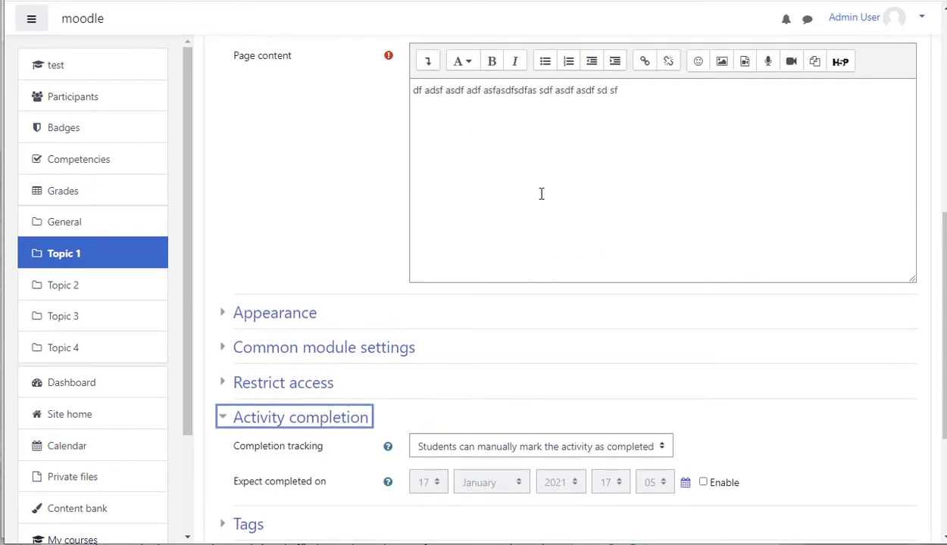
{"action": "scroll", "coordinate": [575, 247], "scroll_direction": "down", "scroll_amount": 3}
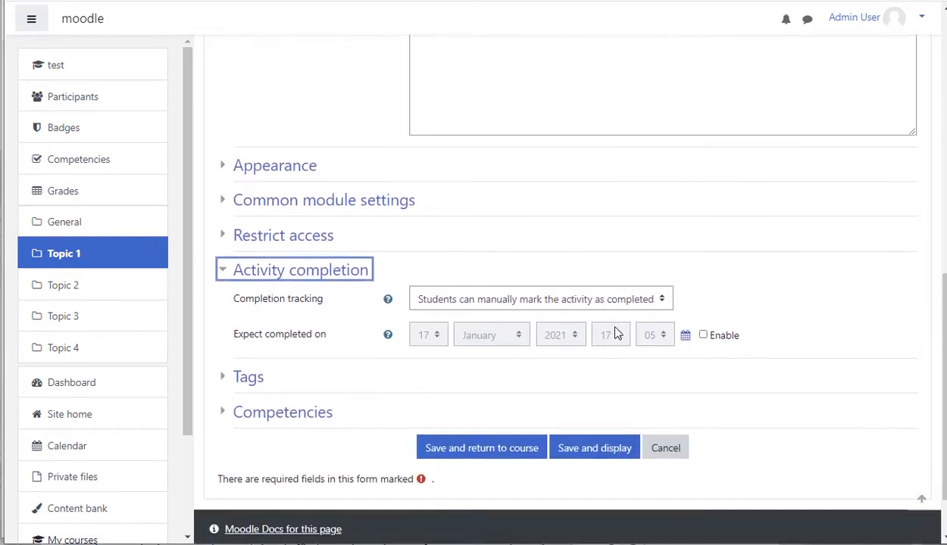
{"action": "left_click", "coordinate": [626, 301]}
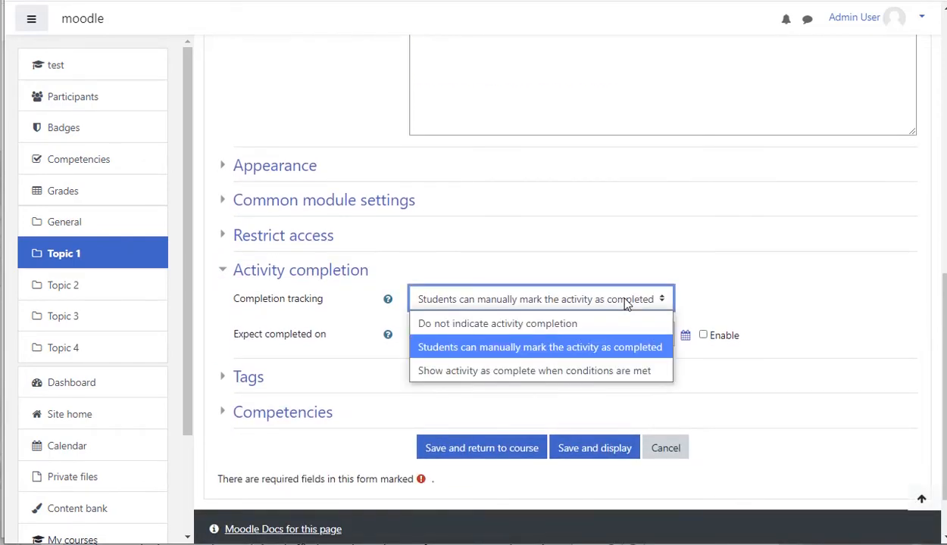
{"action": "left_click", "coordinate": [598, 371]}
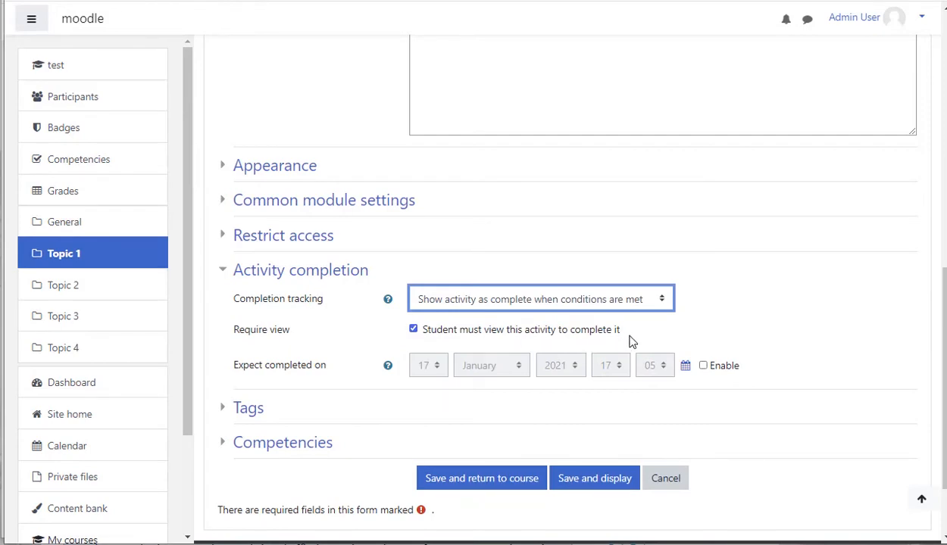
- Link the course competency Reproduce 1.3 to the page in its Competencies settings
{"action": "scroll", "coordinate": [628, 332], "scroll_direction": "down", "scroll_amount": 2}
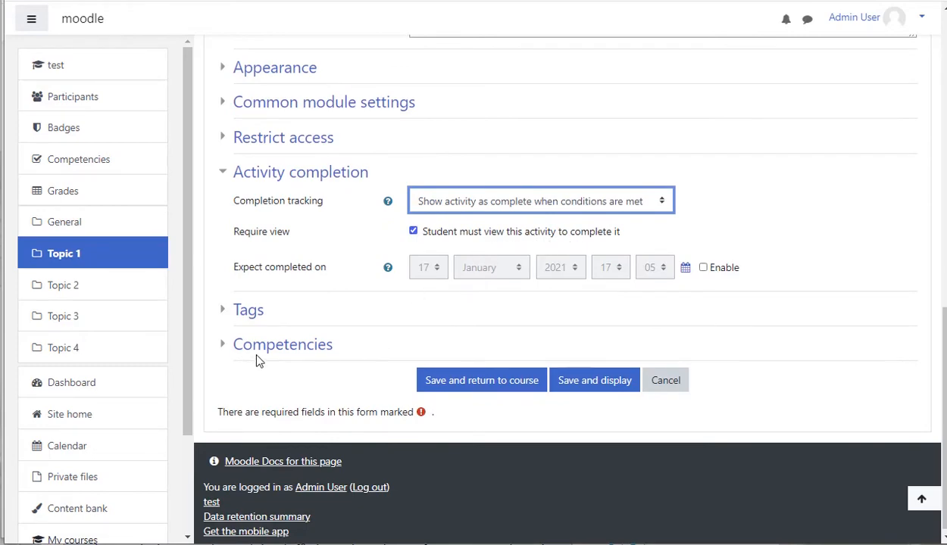
{"action": "left_click", "coordinate": [283, 348]}
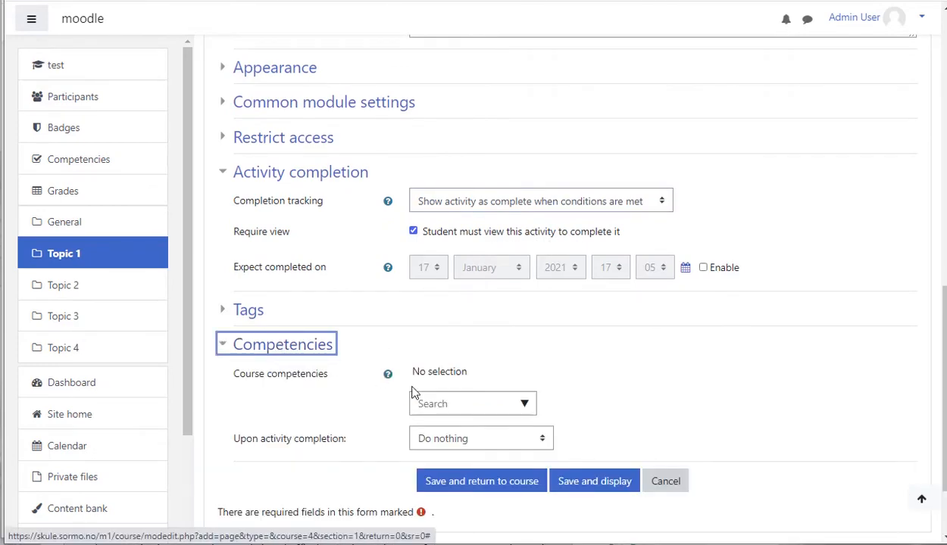
{"action": "left_click", "coordinate": [524, 407]}
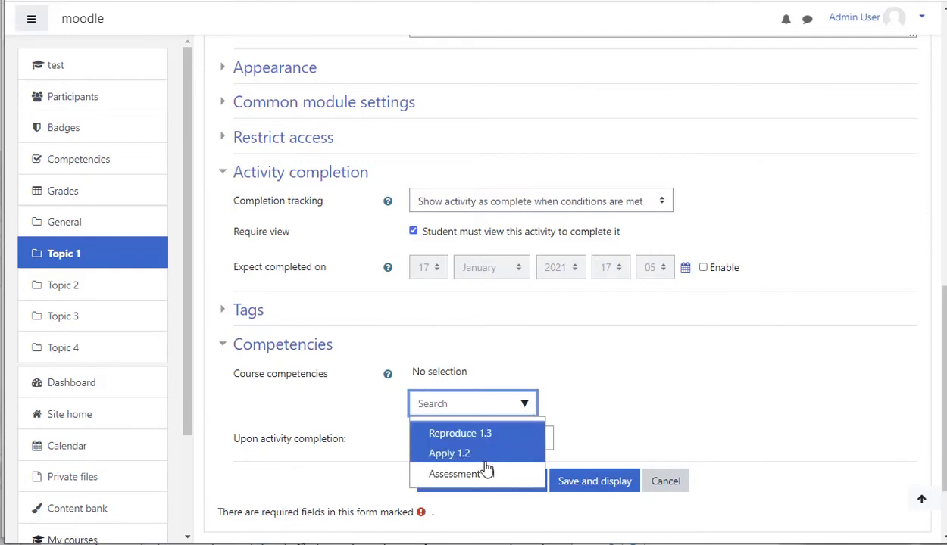
{"action": "left_click", "coordinate": [491, 433]}
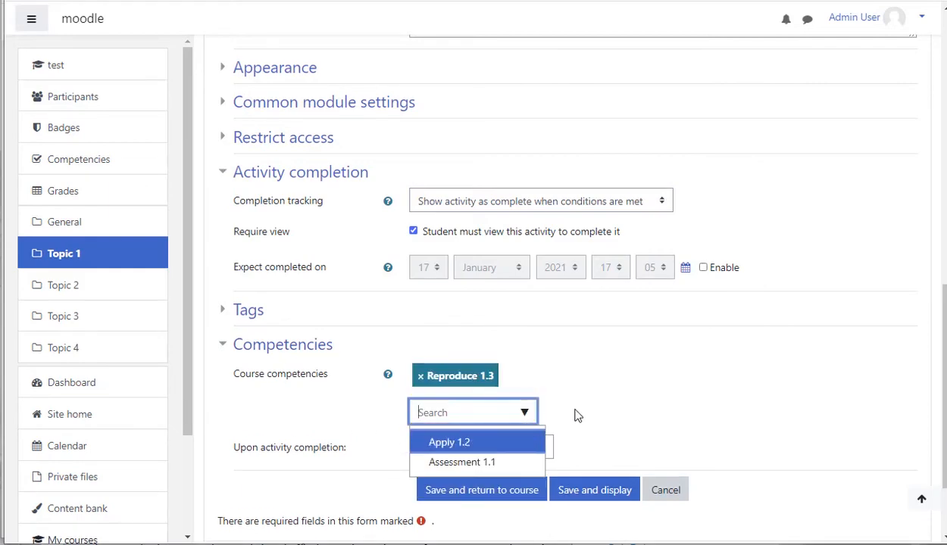
{"action": "left_click", "coordinate": [610, 398]}
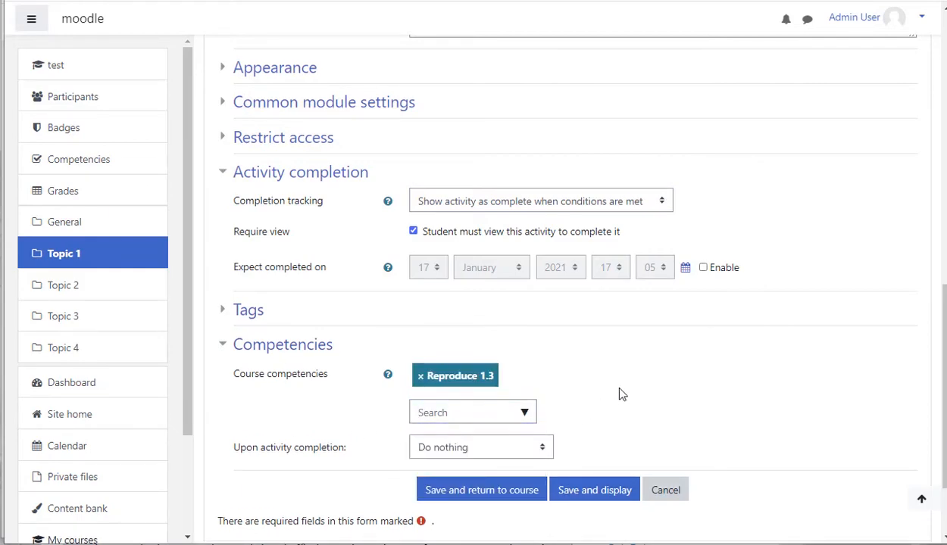
- Set Upon activity completion to Complete the competency, then save the page and return to the course
{"action": "scroll", "coordinate": [588, 419], "scroll_direction": "down", "scroll_amount": 1}
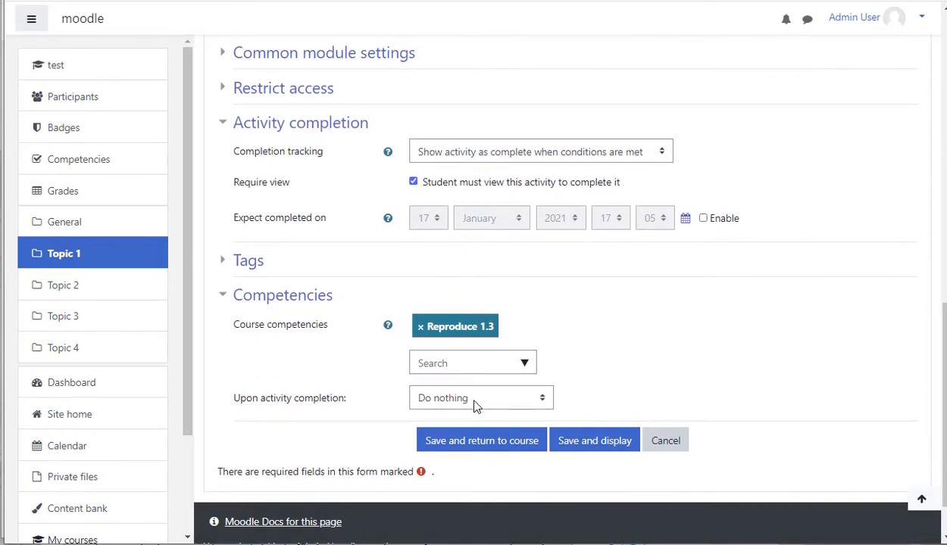
{"action": "left_click", "coordinate": [543, 403]}
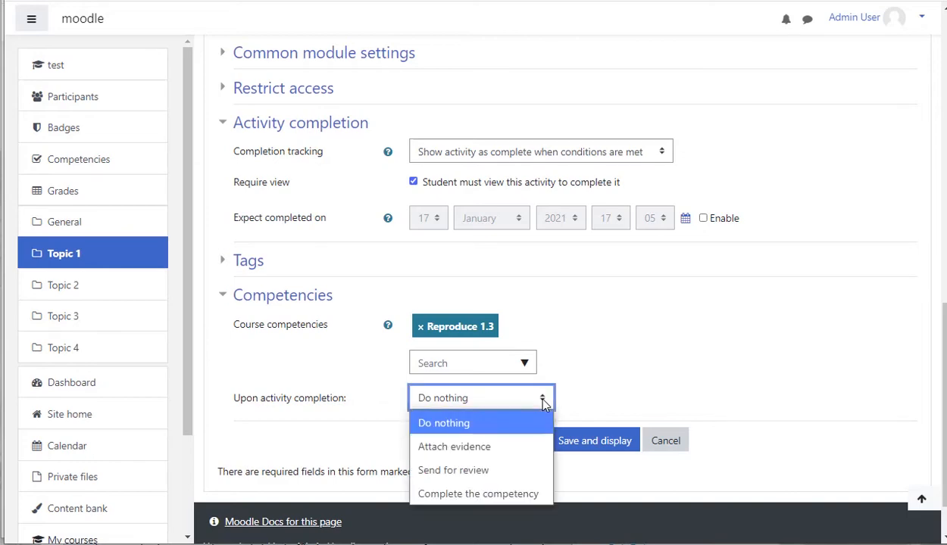
{"action": "left_click", "coordinate": [491, 500]}
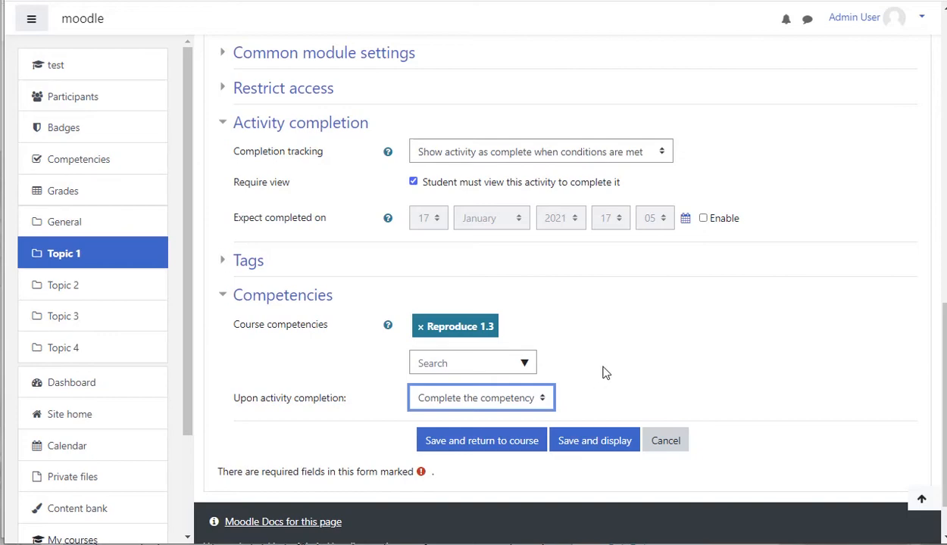
{"action": "left_click", "coordinate": [516, 446]}
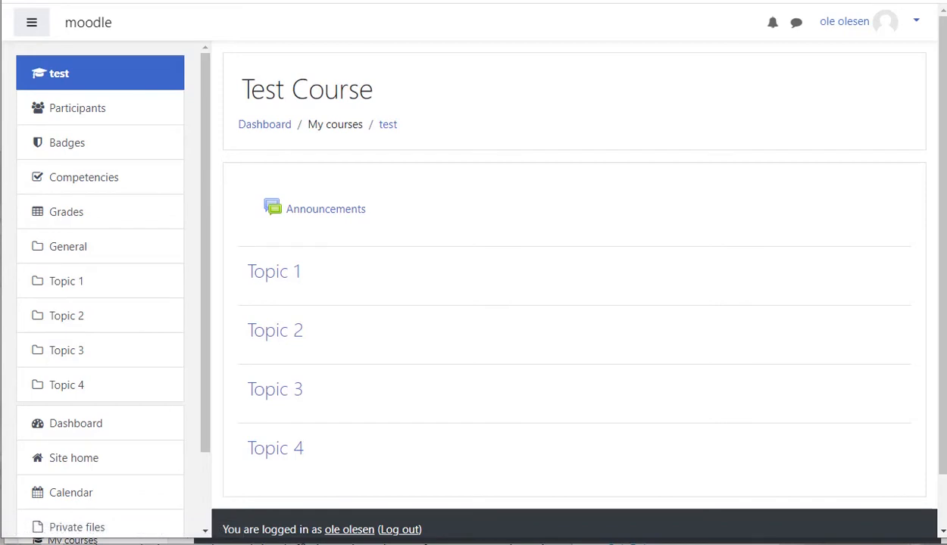
- As the student, reload the course page and open the Learning plan from the dashboard to review its competencies
{"action": "key", "text": "F5"}
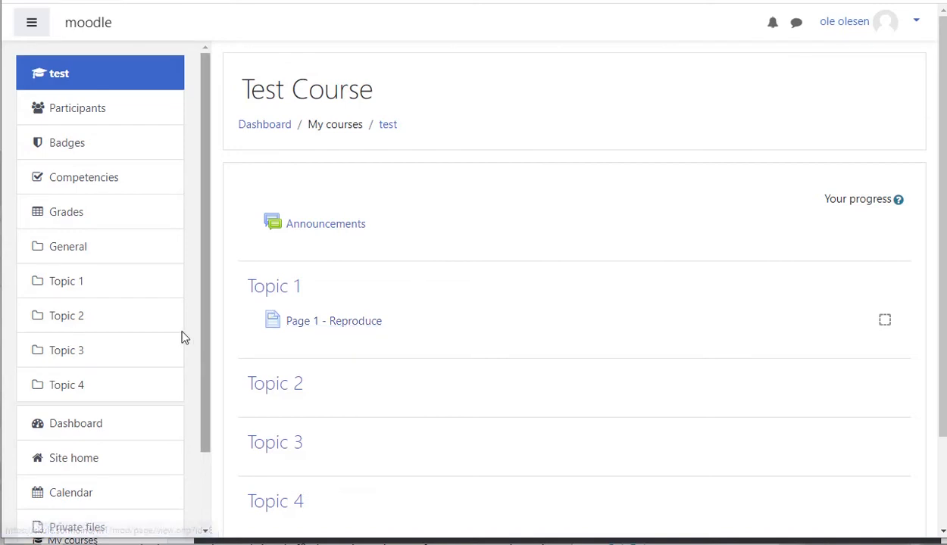
{"action": "left_click", "coordinate": [86, 429]}
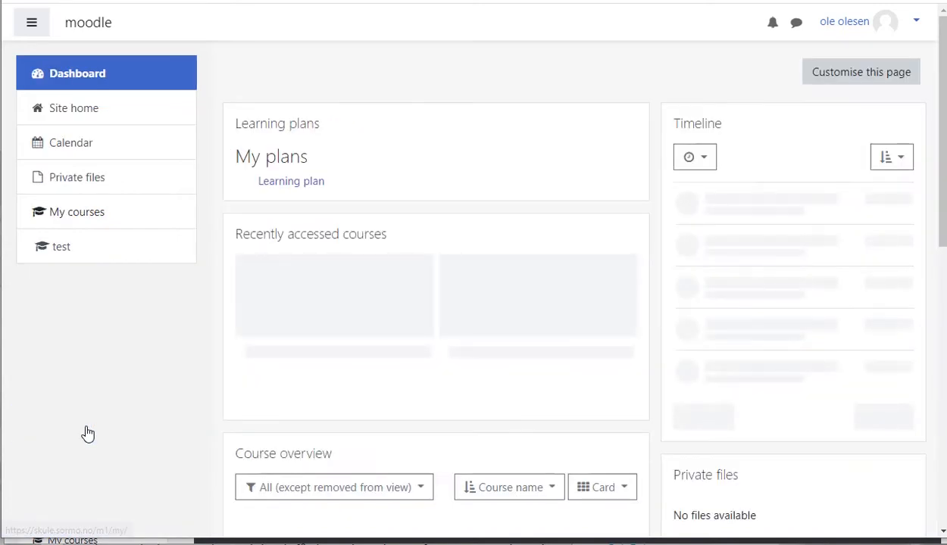
{"action": "left_click", "coordinate": [285, 185]}
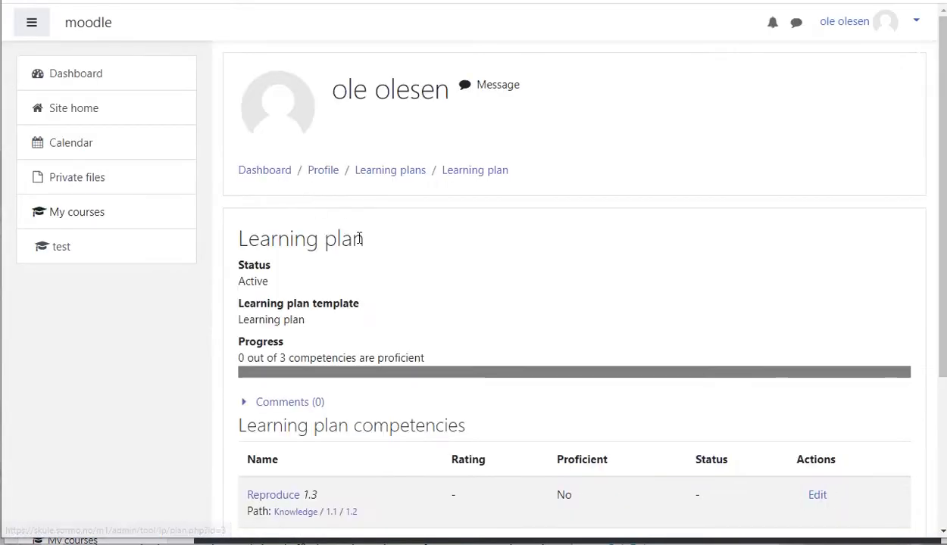
{"action": "scroll", "coordinate": [449, 291], "scroll_direction": "down", "scroll_amount": 5}
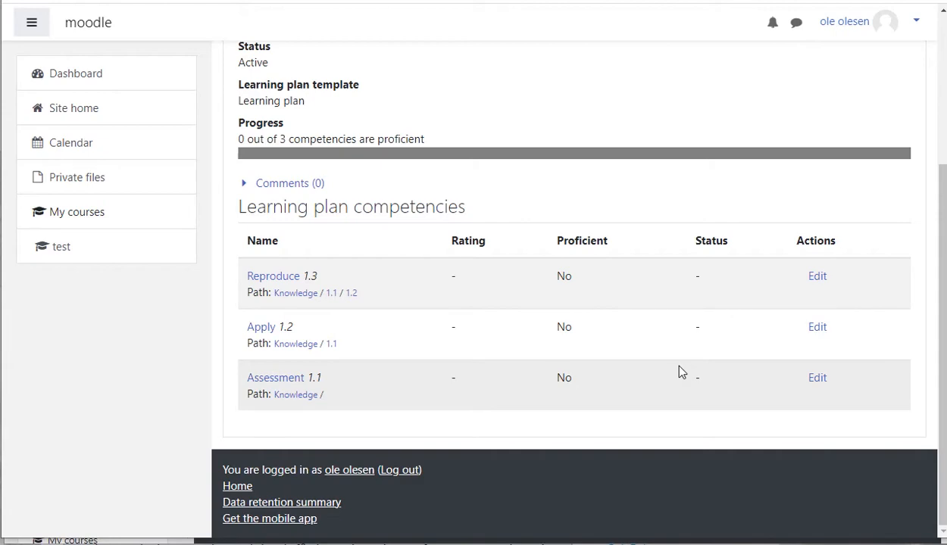
- As the student, view Page 1 - Reproduce in Test Course, then reopen the Learning plan to check competency progress
{"action": "left_click", "coordinate": [72, 255]}
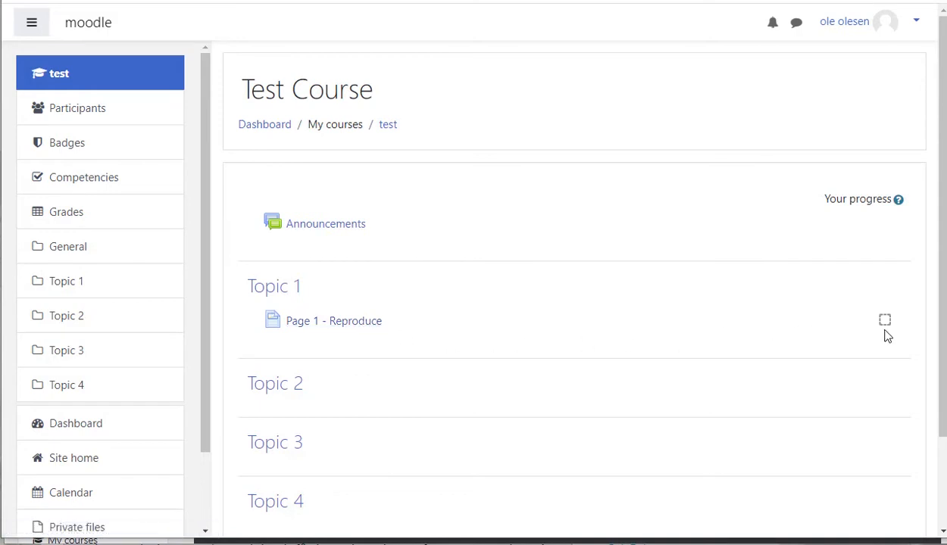
{"action": "left_click", "coordinate": [365, 324]}
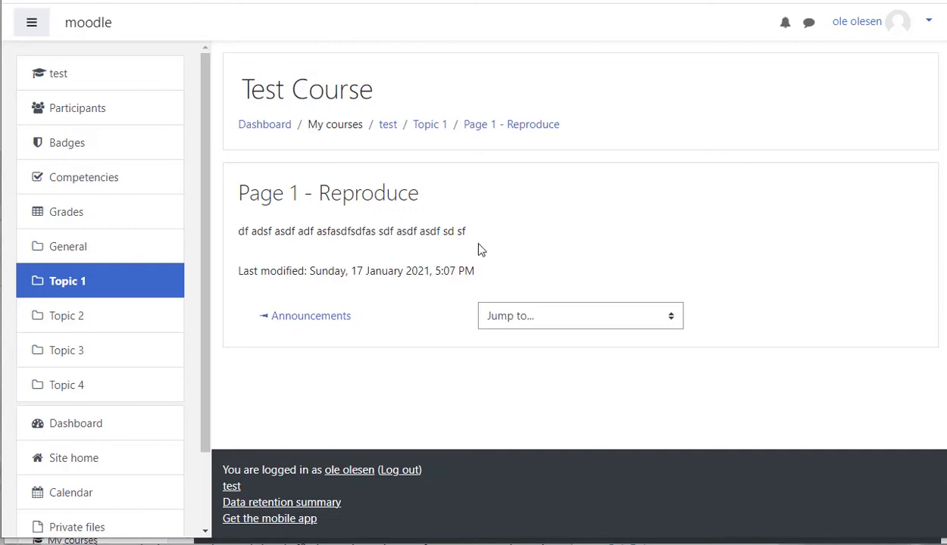
{"action": "left_click", "coordinate": [92, 428]}
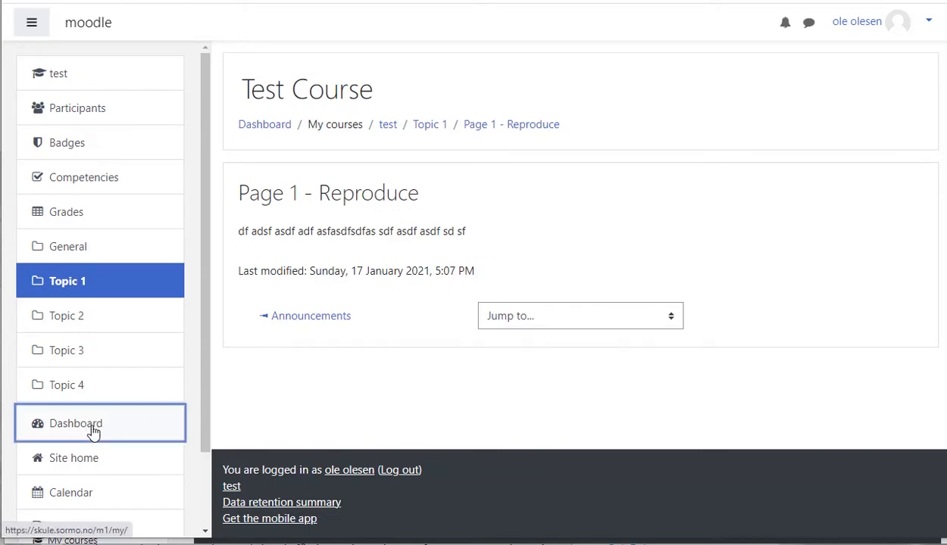
{"action": "left_click", "coordinate": [294, 187]}
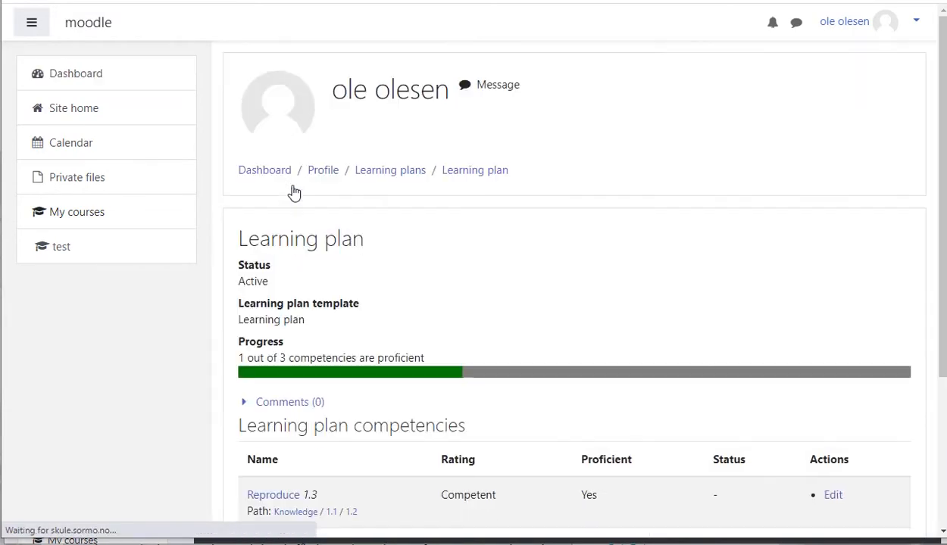
{"action": "scroll", "coordinate": [479, 332], "scroll_direction": "down", "scroll_amount": 2}
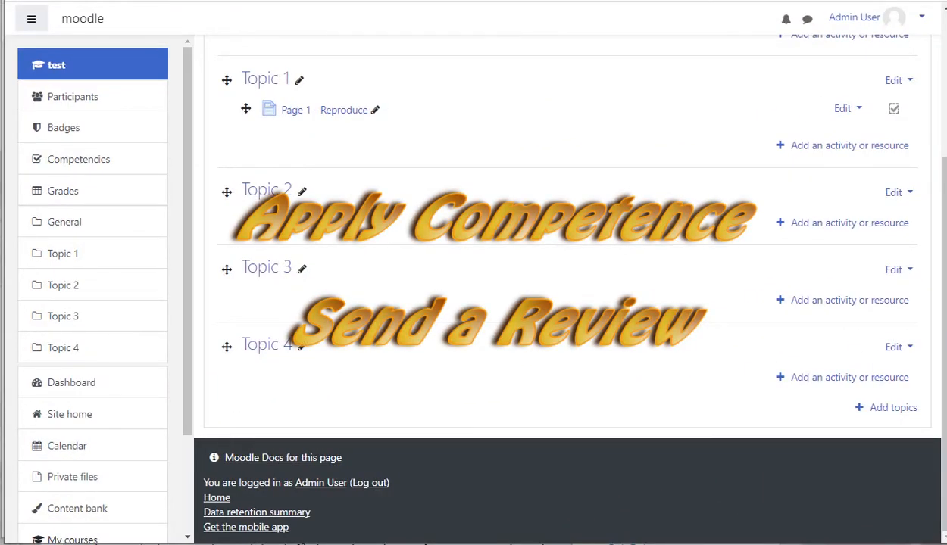
- Add a Feedback activity to Topic 2 named Feedback 1 - Apply with the description Apply Competency
{"action": "left_click", "coordinate": [816, 225]}
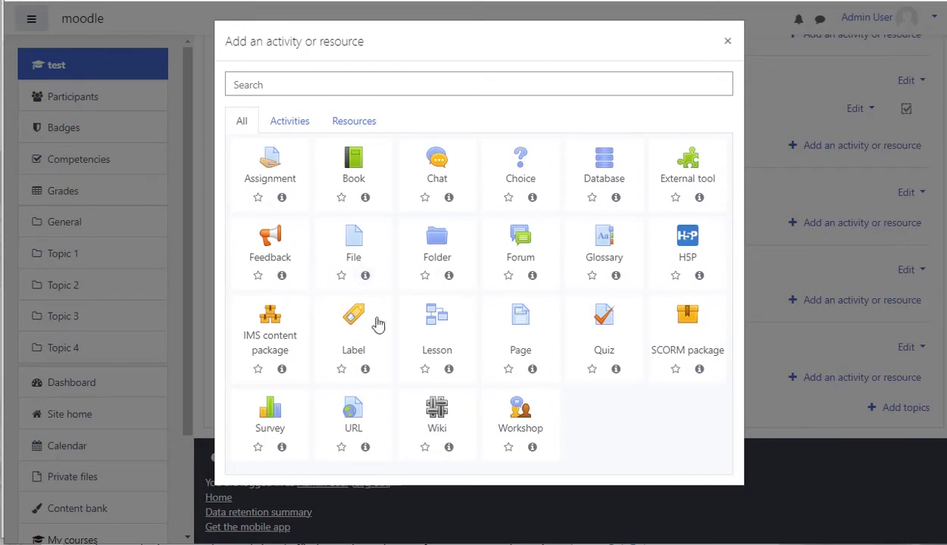
{"action": "left_click", "coordinate": [278, 241]}
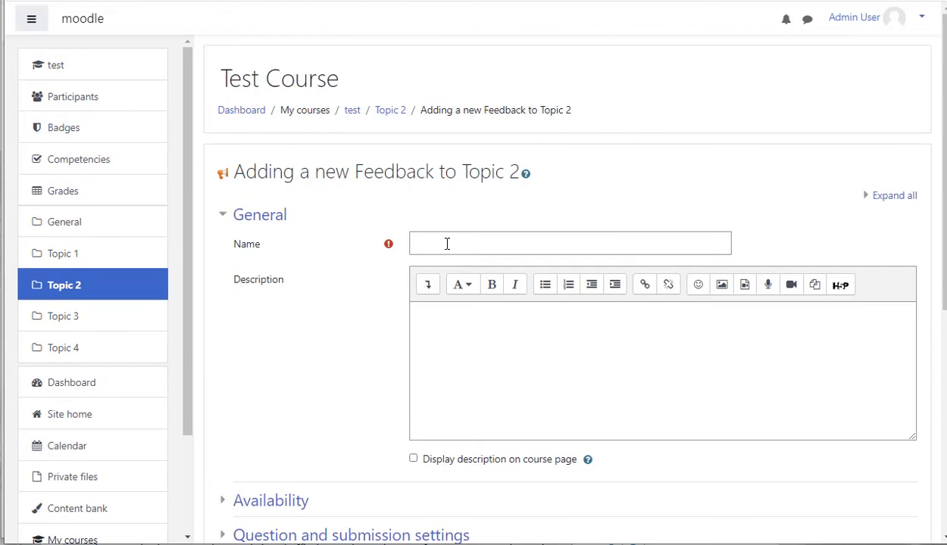
{"action": "left_click", "coordinate": [449, 243]}
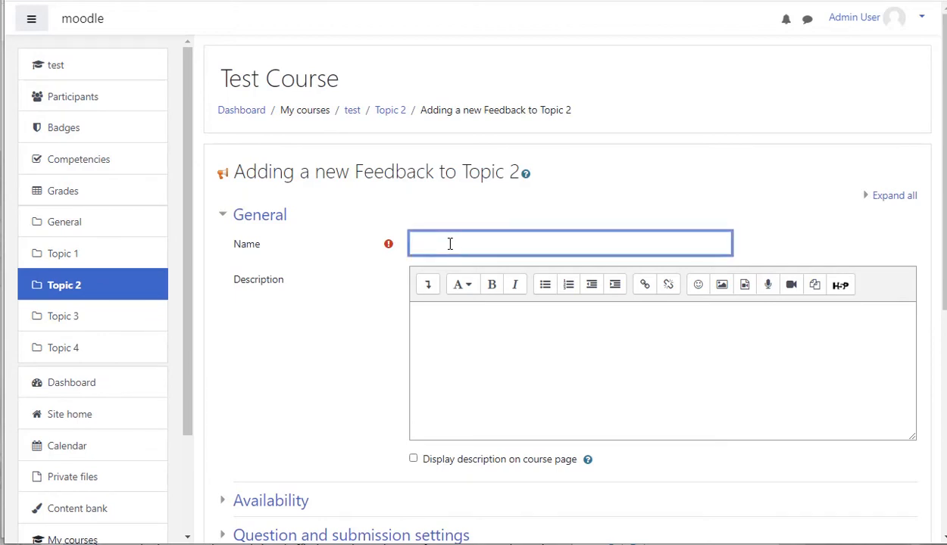
{"action": "type", "text": "Feedback 1 - Apply"}
{"action": "left_click", "coordinate": [431, 343]}
{"action": "type", "text": "Ap"}
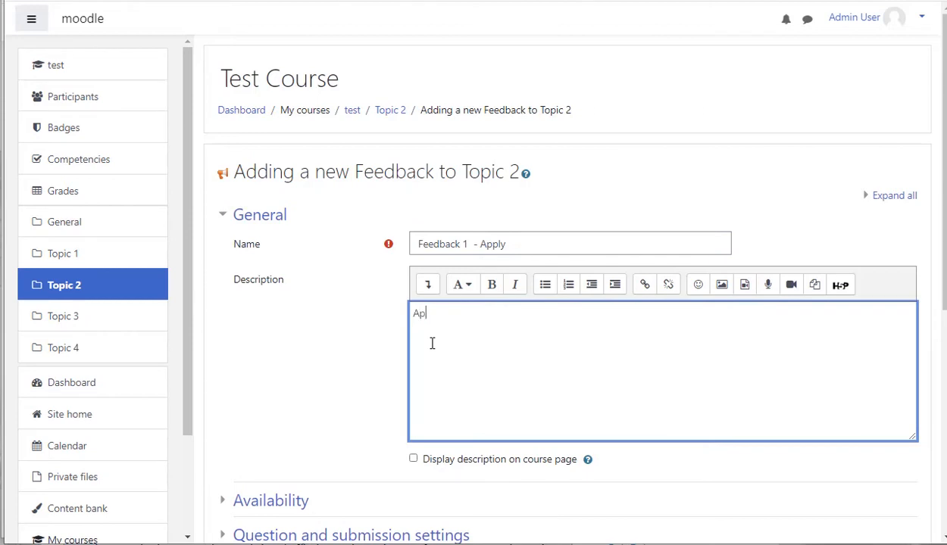
{"action": "type", "text": "ply Competency"}
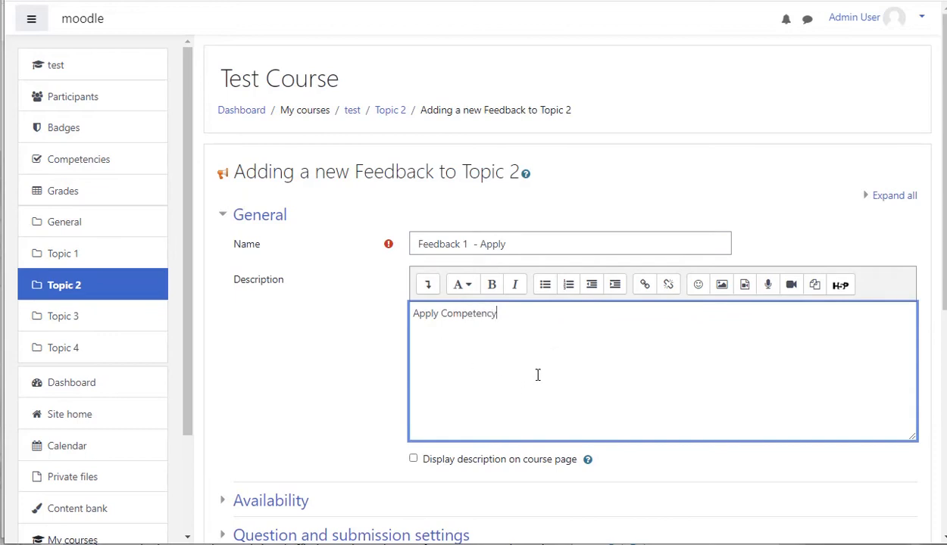
- Set the feedback's completion tracking to Show activity as complete when conditions are met
{"action": "scroll", "coordinate": [533, 368], "scroll_direction": "down", "scroll_amount": 4}
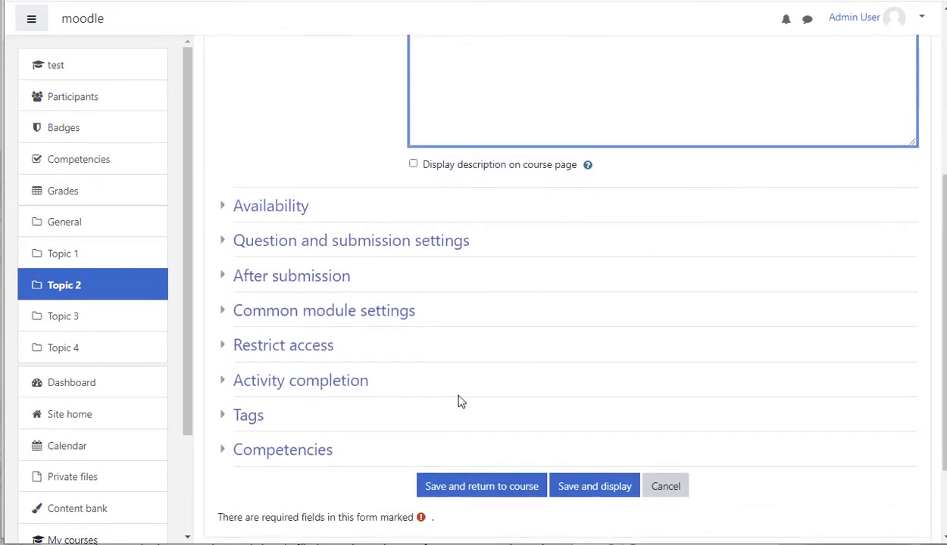
{"action": "left_click", "coordinate": [351, 384]}
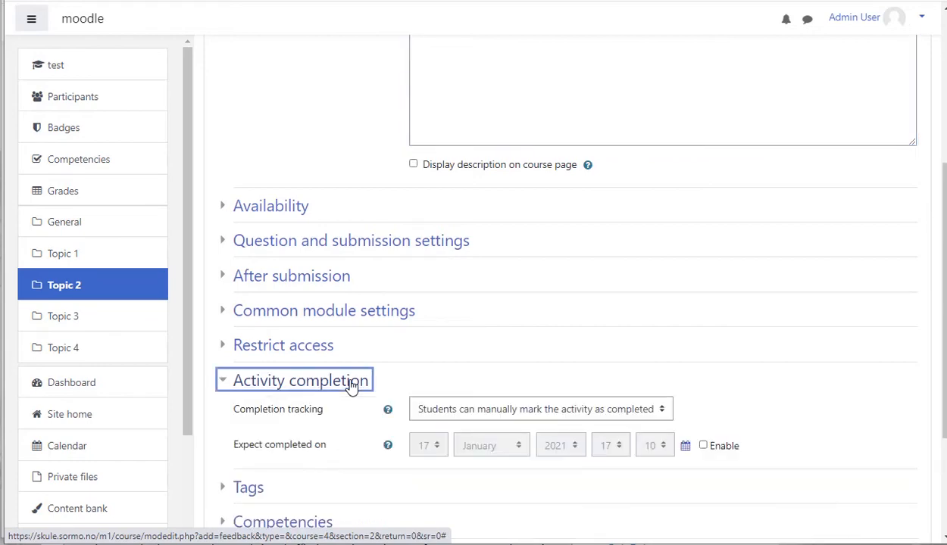
{"action": "left_click", "coordinate": [535, 416]}
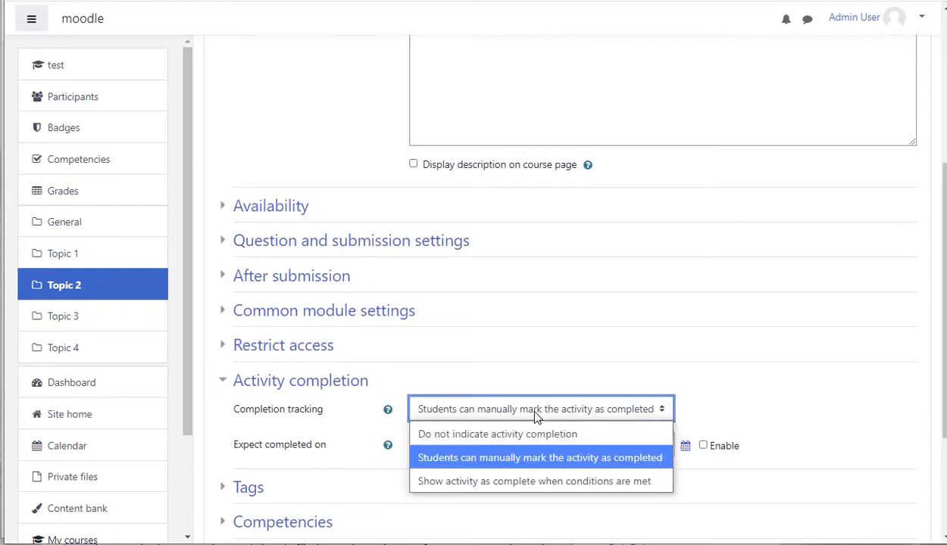
{"action": "left_click", "coordinate": [565, 484]}
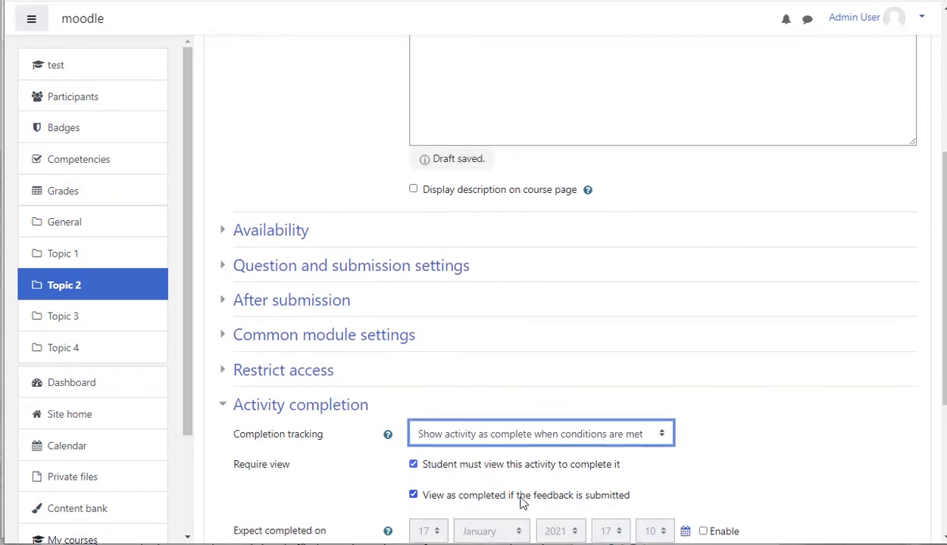
- Link the course competency Apply 1.2 to the feedback in its Competencies settings
{"action": "scroll", "coordinate": [587, 504], "scroll_direction": "down", "scroll_amount": 2}
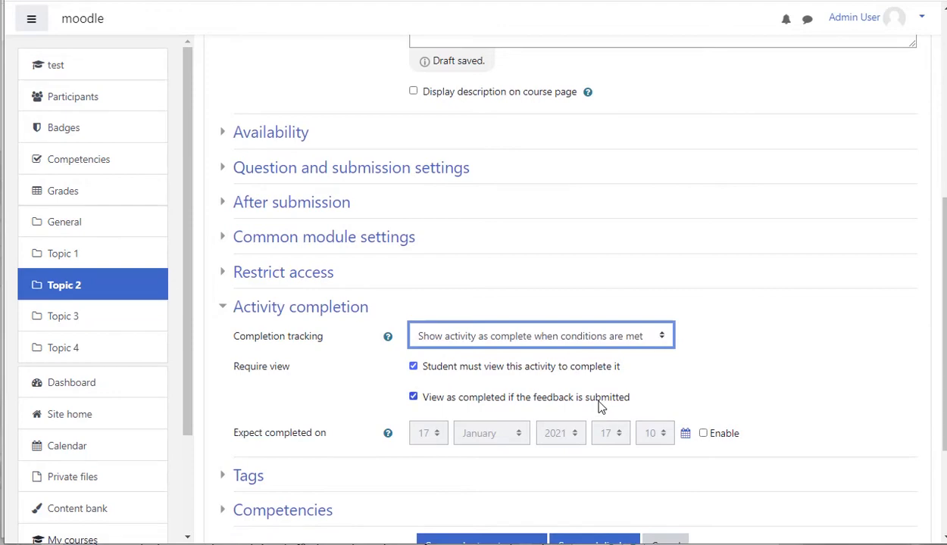
{"action": "scroll", "coordinate": [595, 404], "scroll_direction": "down", "scroll_amount": 1}
{"action": "scroll", "coordinate": [595, 404], "scroll_direction": "down", "scroll_amount": 2}
{"action": "left_click", "coordinate": [319, 393]}
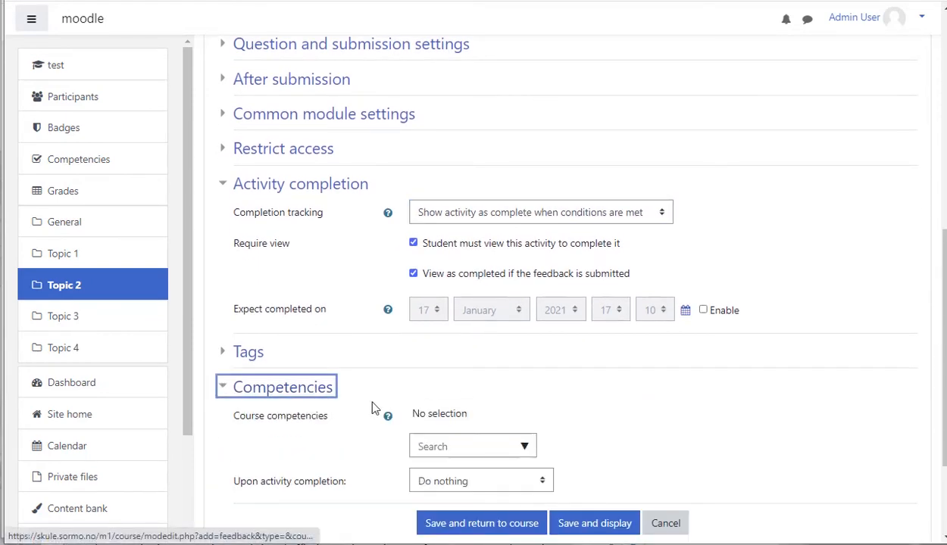
{"action": "left_click", "coordinate": [525, 447]}
{"action": "left_click", "coordinate": [495, 499]}
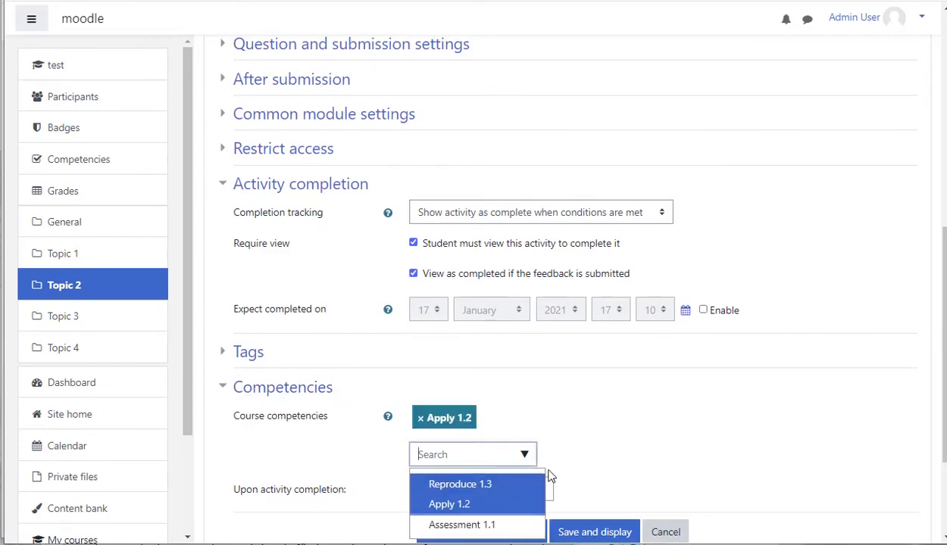
- Set Upon activity completion to Send for review, then save the feedback and return to the course
{"action": "scroll", "coordinate": [602, 450], "scroll_direction": "down", "scroll_amount": 2}
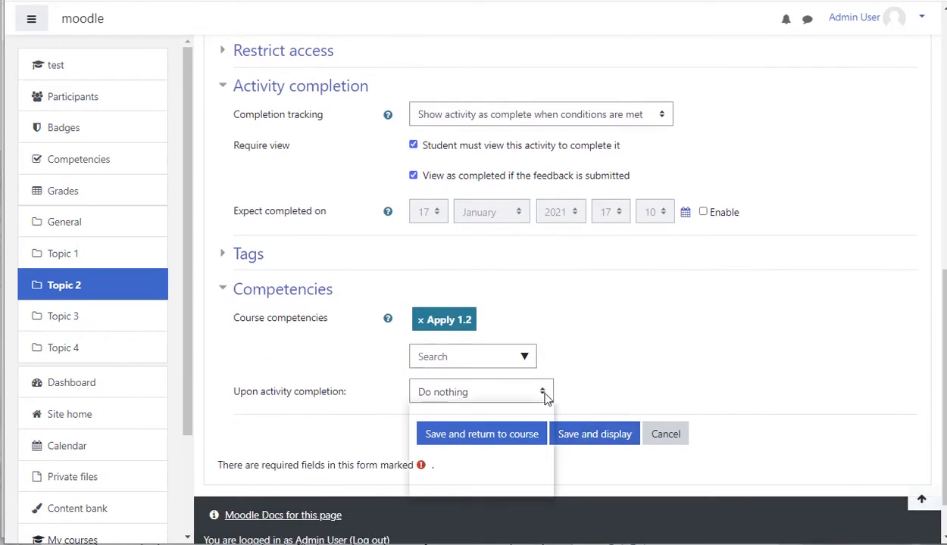
{"action": "left_click", "coordinate": [544, 394]}
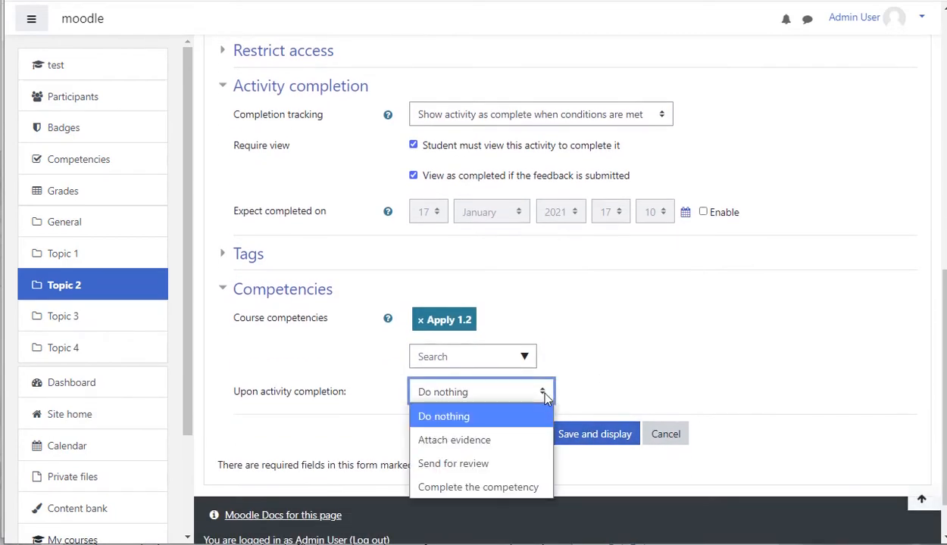
{"action": "left_click", "coordinate": [498, 468]}
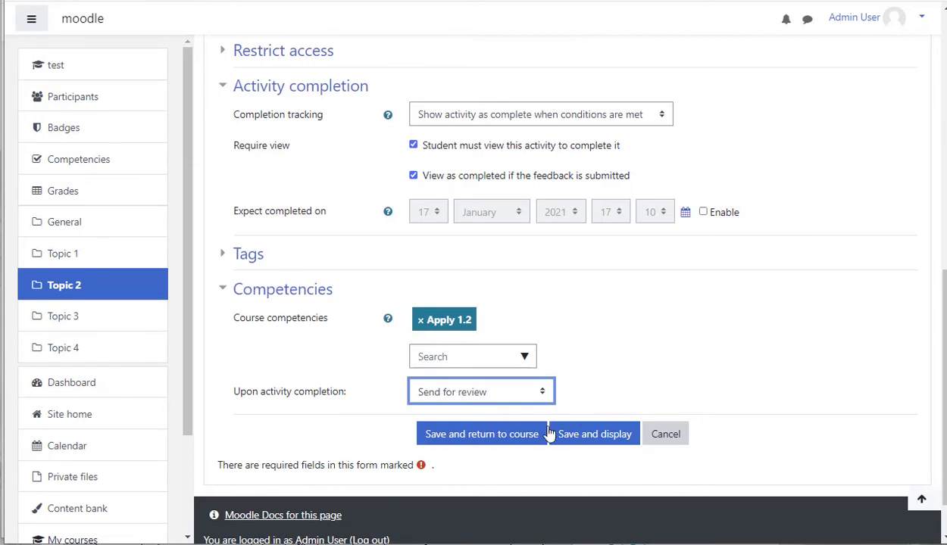
{"action": "left_click", "coordinate": [511, 437]}
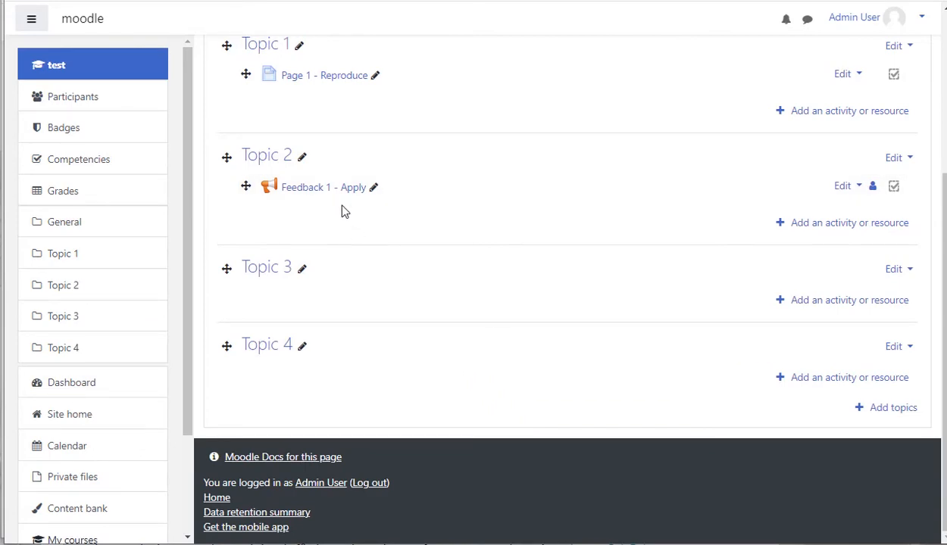
- Add a required Short text answer question How are you today? labelled q1 to Feedback 1 - Apply
{"action": "left_click", "coordinate": [302, 191]}
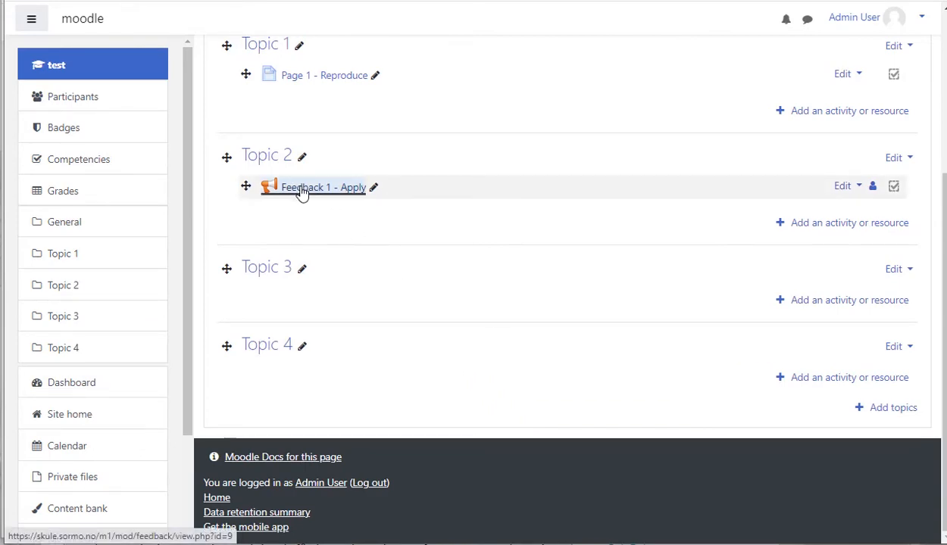
{"action": "left_click", "coordinate": [337, 206]}
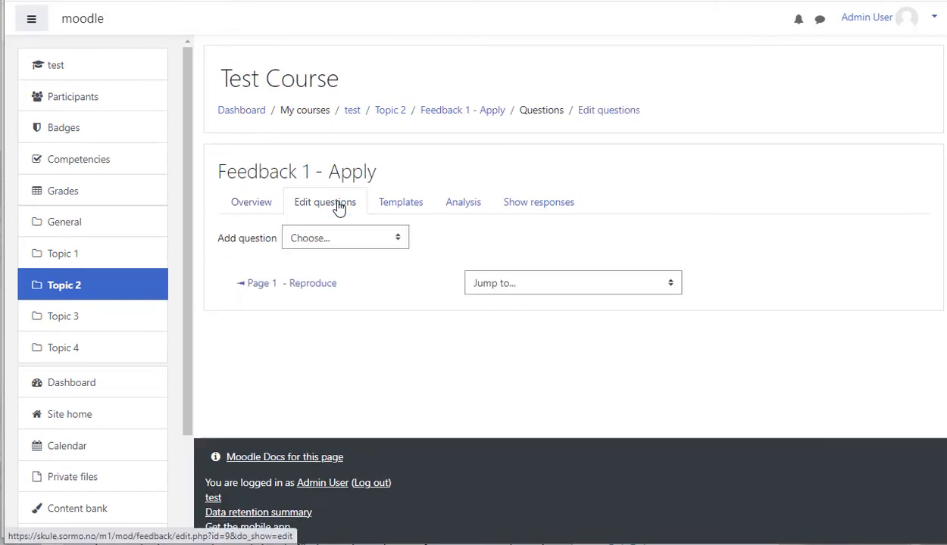
{"action": "left_click", "coordinate": [361, 248]}
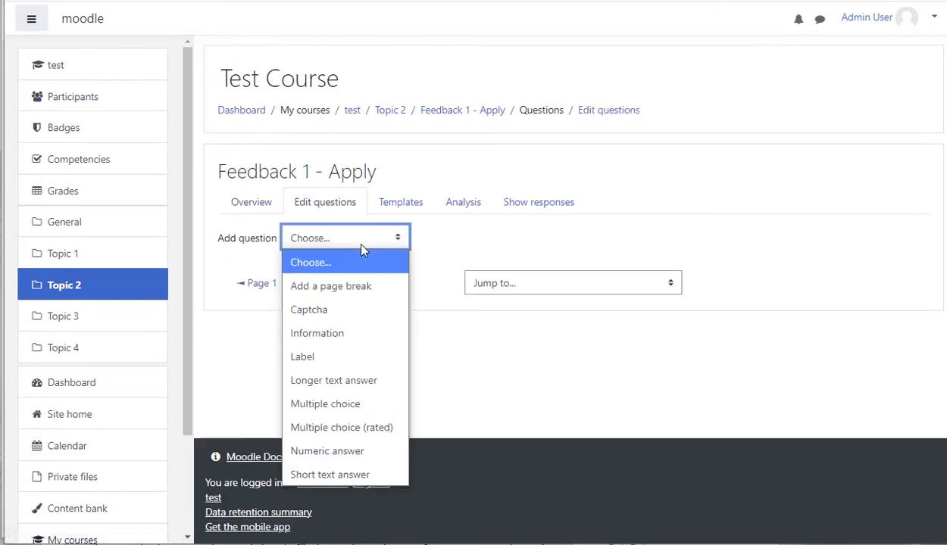
{"action": "left_click", "coordinate": [345, 481]}
{"action": "left_click", "coordinate": [414, 265]}
{"action": "left_click", "coordinate": [437, 288]}
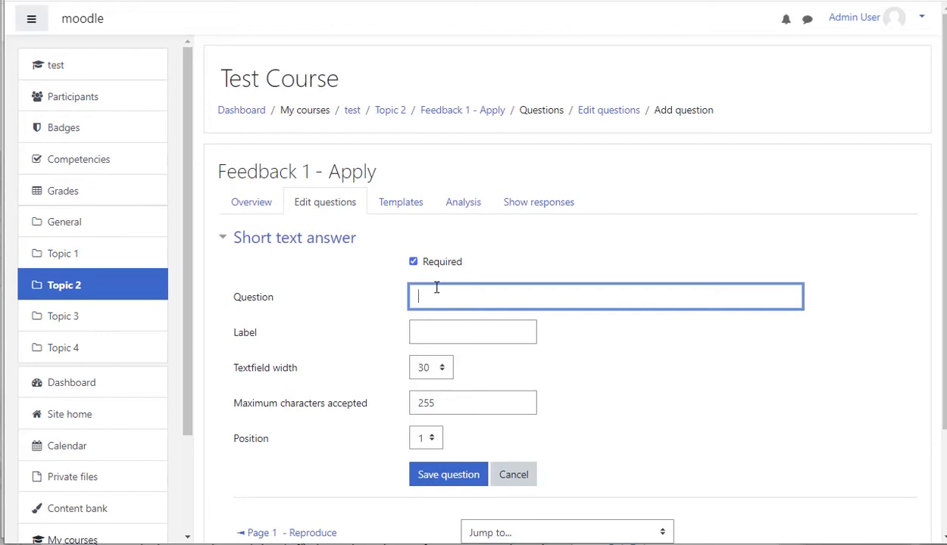
{"action": "type", "text": "How are you today?"}
{"action": "left_click", "coordinate": [489, 330]}
{"action": "type", "text": "q"}
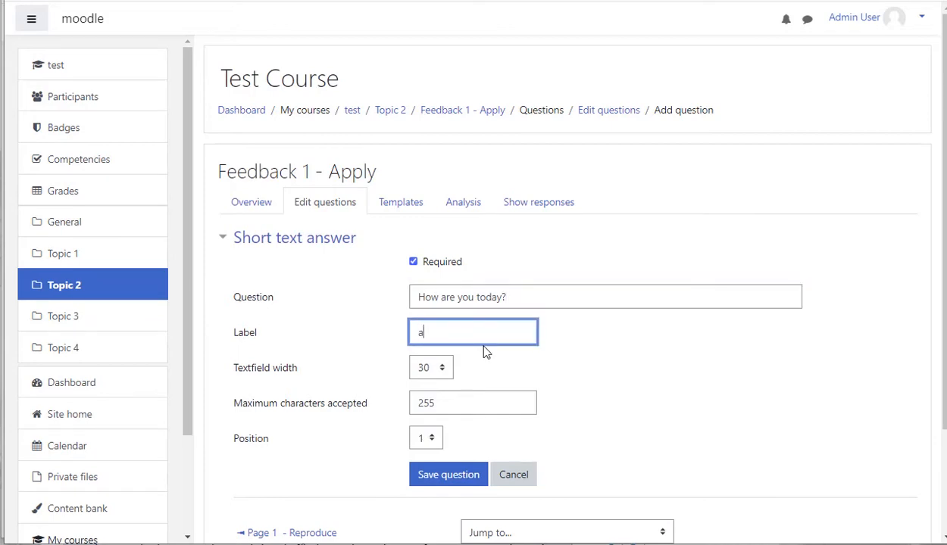
{"action": "type", "text": "1"}
{"action": "scroll", "coordinate": [468, 408], "scroll_direction": "down", "scroll_amount": 3}
{"action": "left_click", "coordinate": [460, 350]}
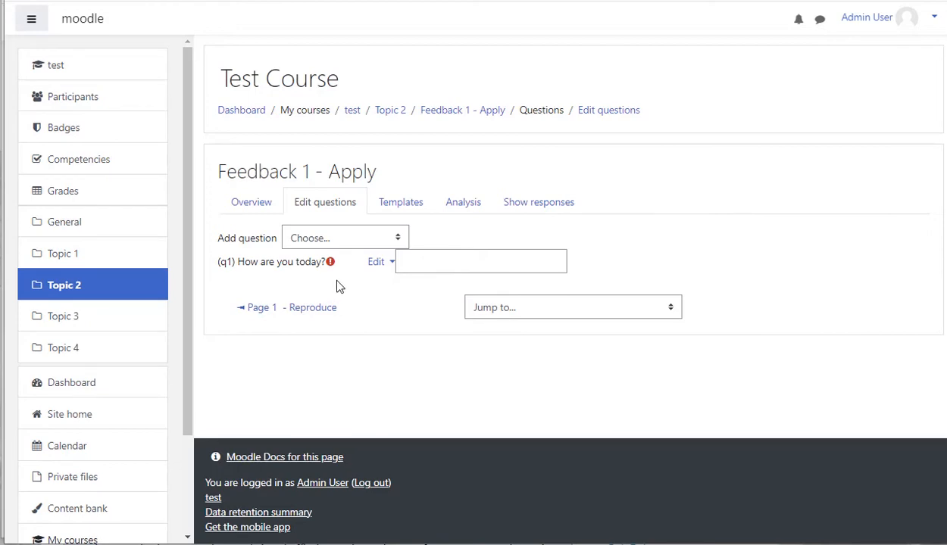
{"action": "left_click", "coordinate": [396, 240]}
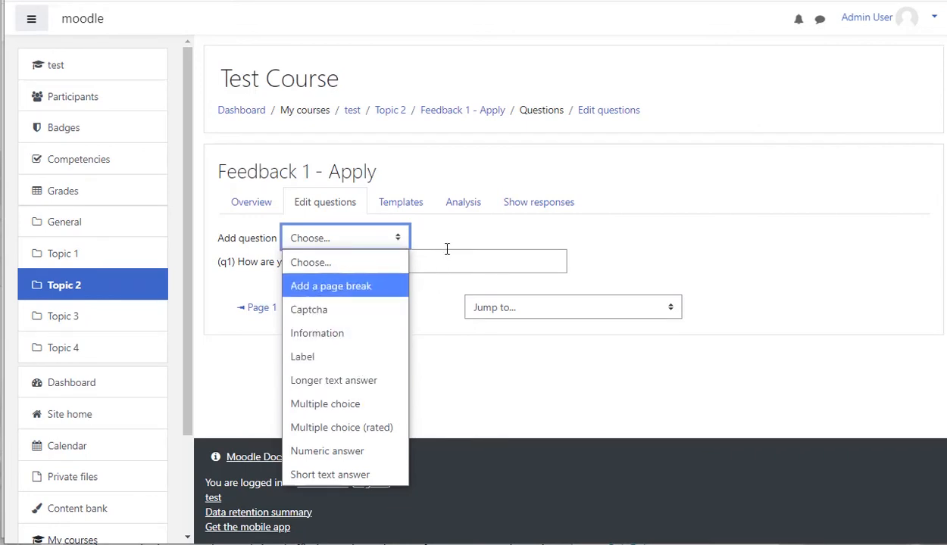
{"action": "left_click", "coordinate": [644, 271]}
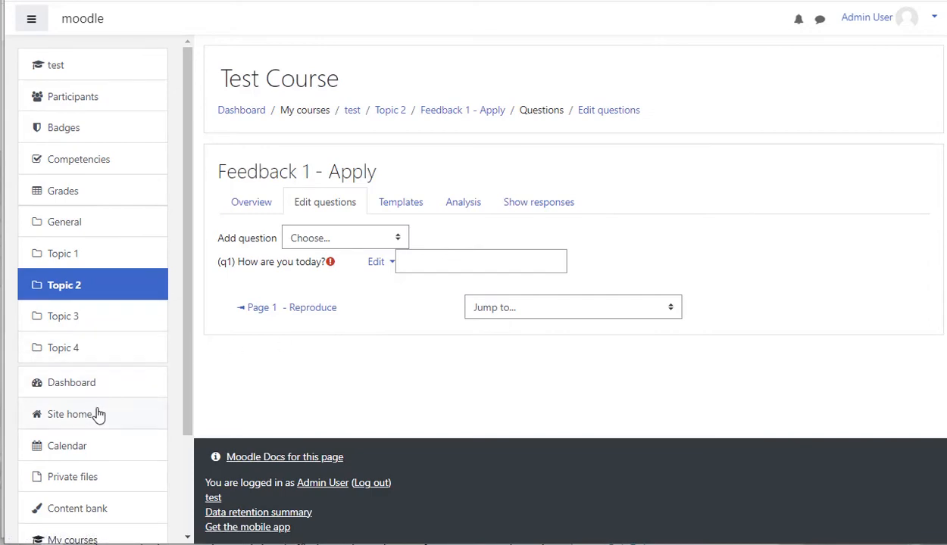
{"action": "left_click", "coordinate": [76, 422]}
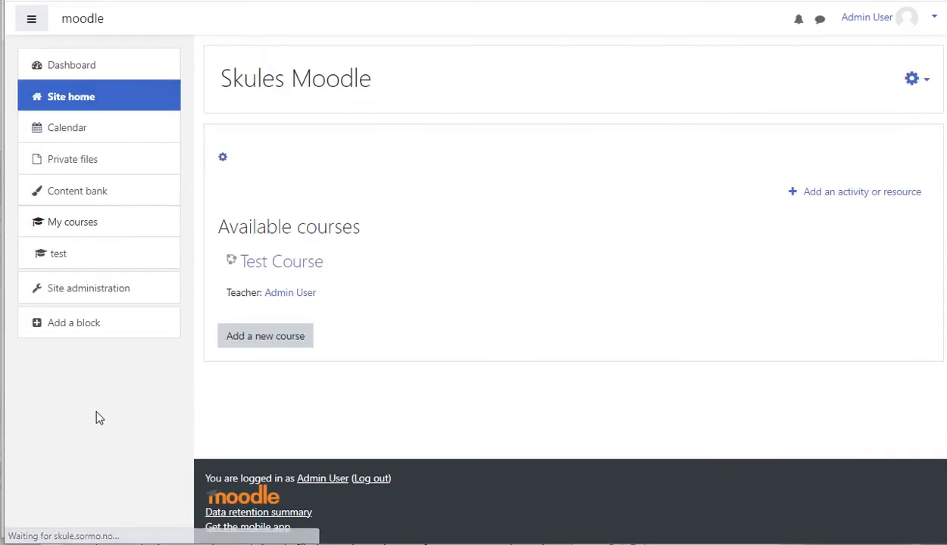
{"action": "left_click", "coordinate": [38, 256]}
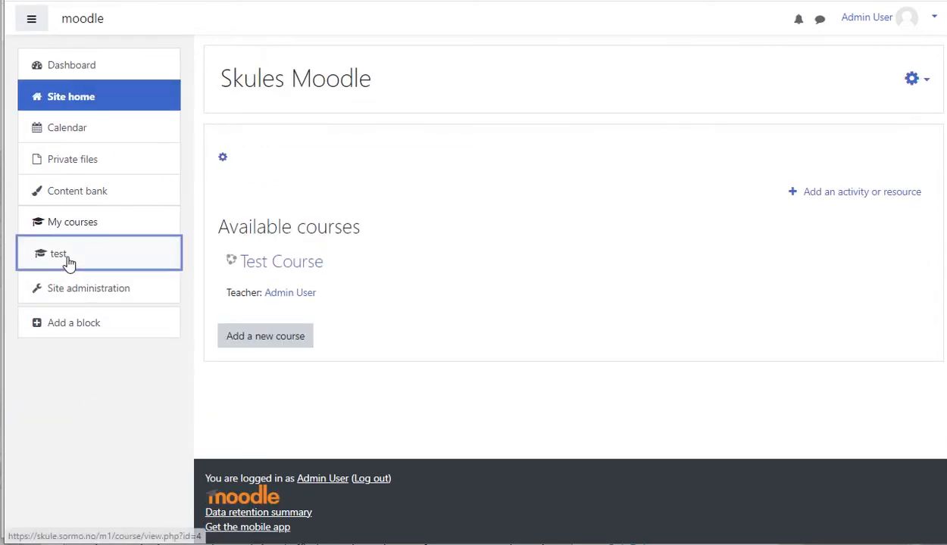
{"action": "scroll", "coordinate": [339, 431], "scroll_direction": "down", "scroll_amount": 1}
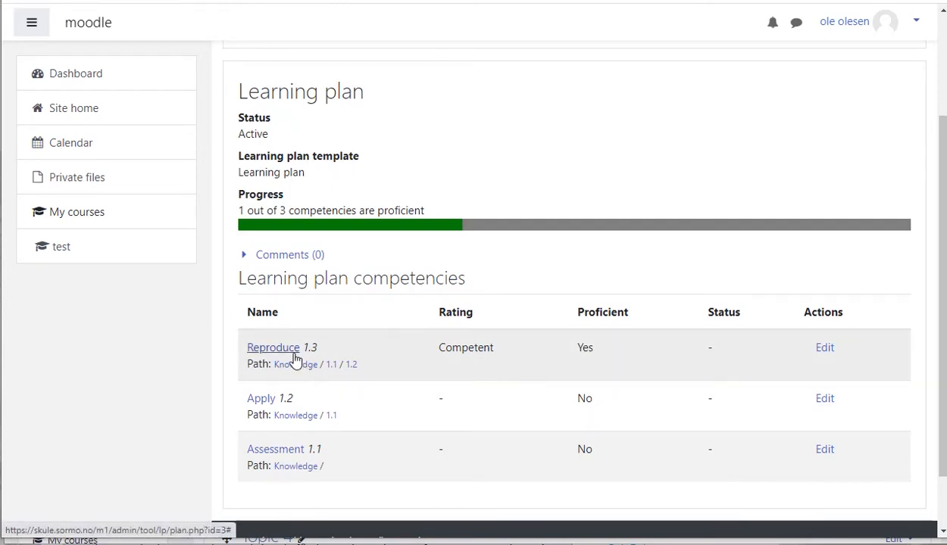
- As the student, open Test Course and start answering the questions of Feedback 1 - Apply
{"action": "left_click", "coordinate": [69, 259]}
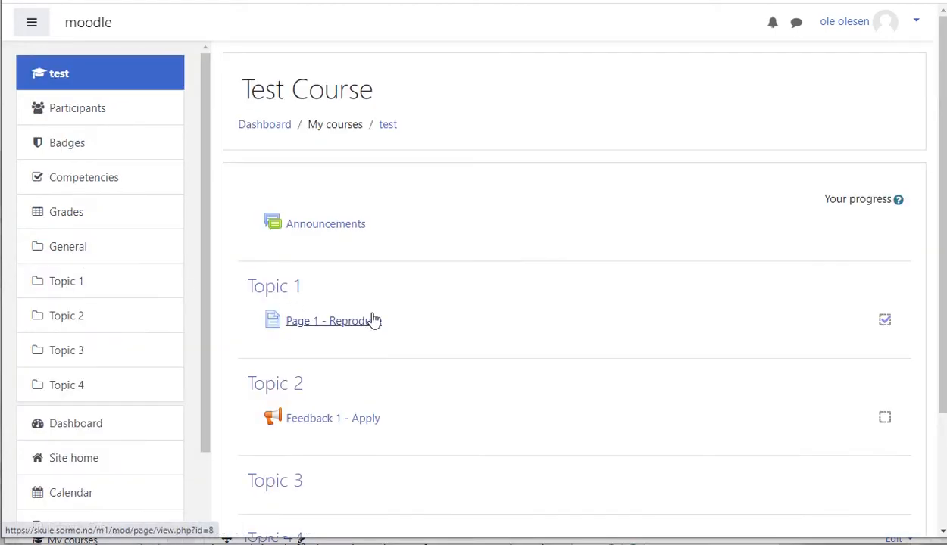
{"action": "scroll", "coordinate": [375, 320], "scroll_direction": "down", "scroll_amount": 2}
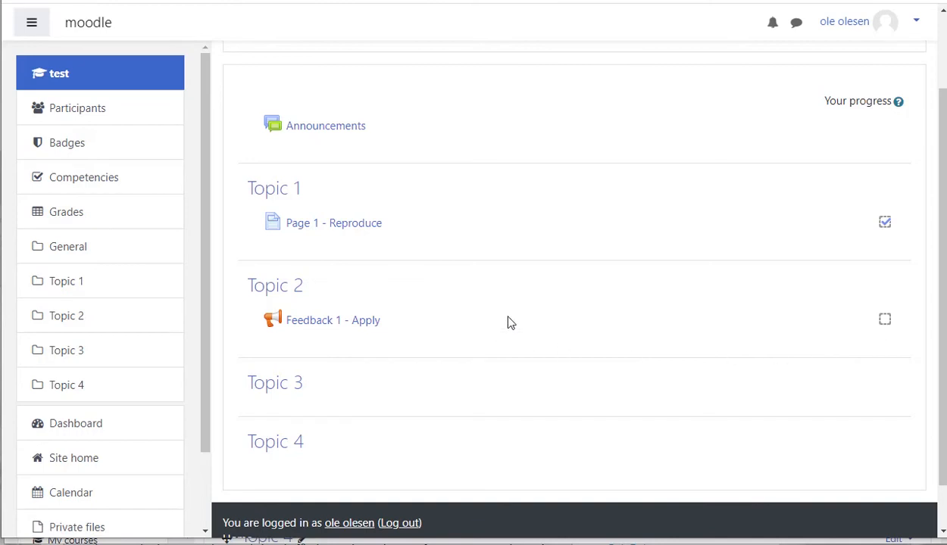
{"action": "left_click", "coordinate": [324, 326]}
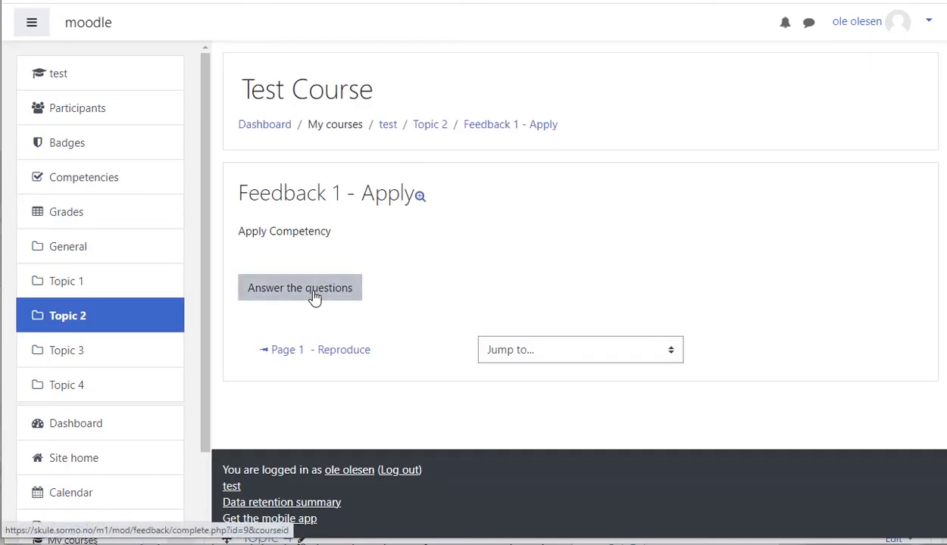
{"action": "left_click", "coordinate": [315, 296]}
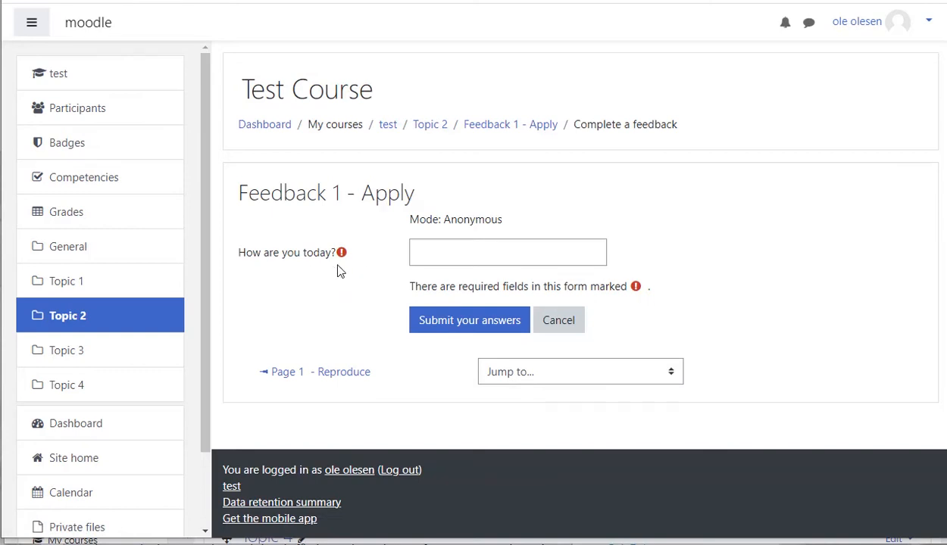
- Submit I am fine as the answer to How are you today?, then return to the dashboard
{"action": "left_click", "coordinate": [453, 252]}
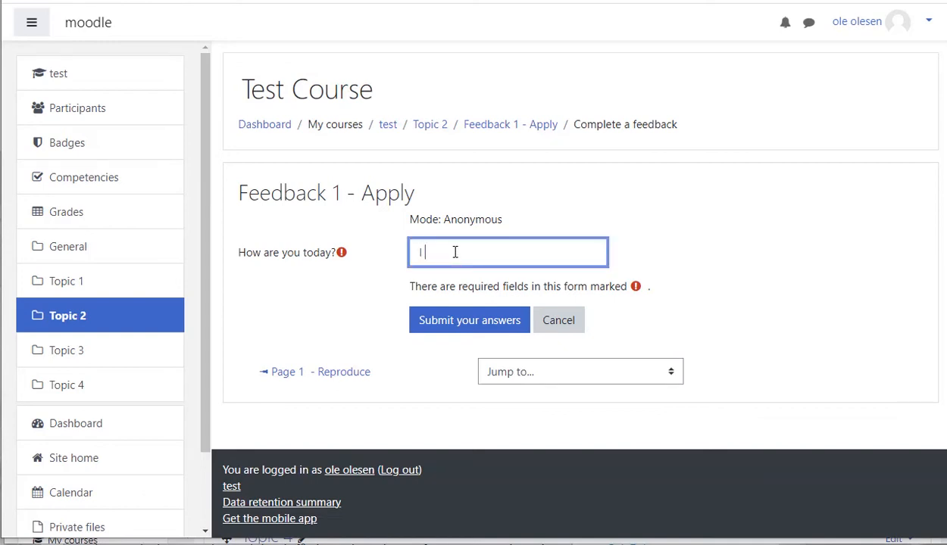
{"action": "type", "text": "I am fine"}
{"action": "left_click", "coordinate": [467, 325]}
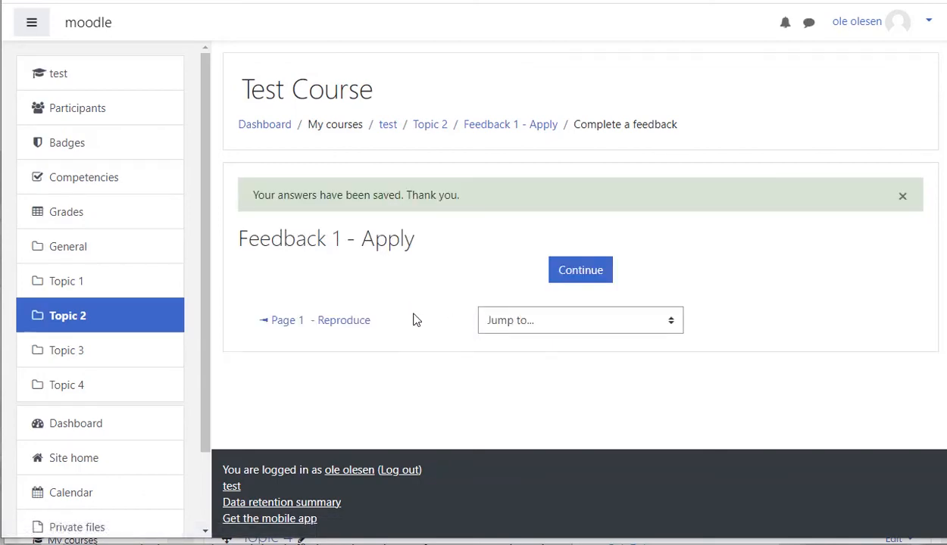
{"action": "left_click", "coordinate": [583, 274]}
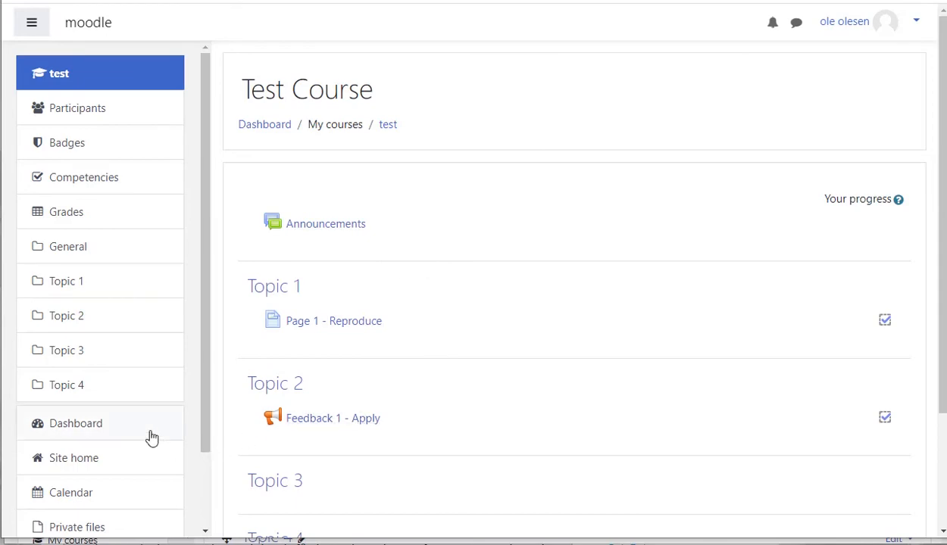
{"action": "left_click", "coordinate": [87, 424]}
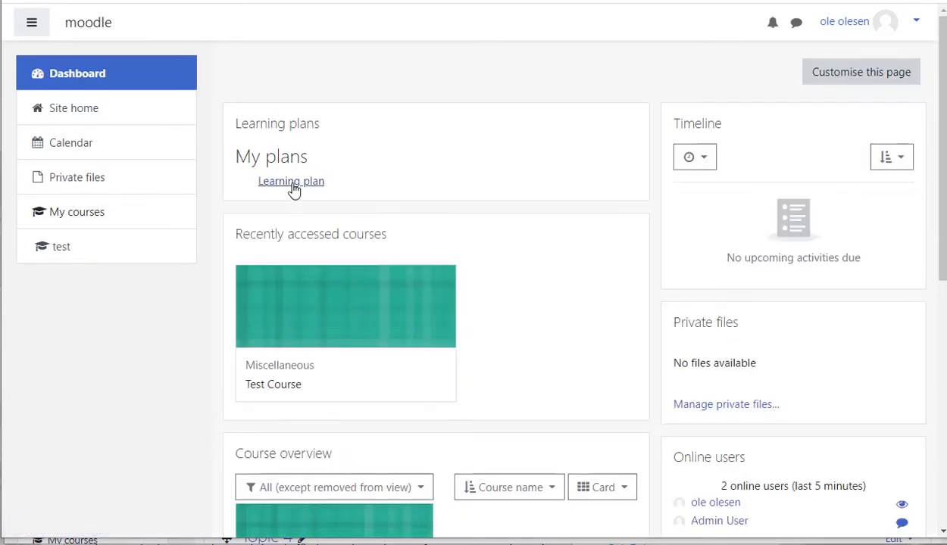
- As the student, open the Learning plan from the dashboard and look through it
{"action": "left_click", "coordinate": [293, 185]}
{"action": "scroll", "coordinate": [531, 273], "scroll_direction": "down", "scroll_amount": 3}
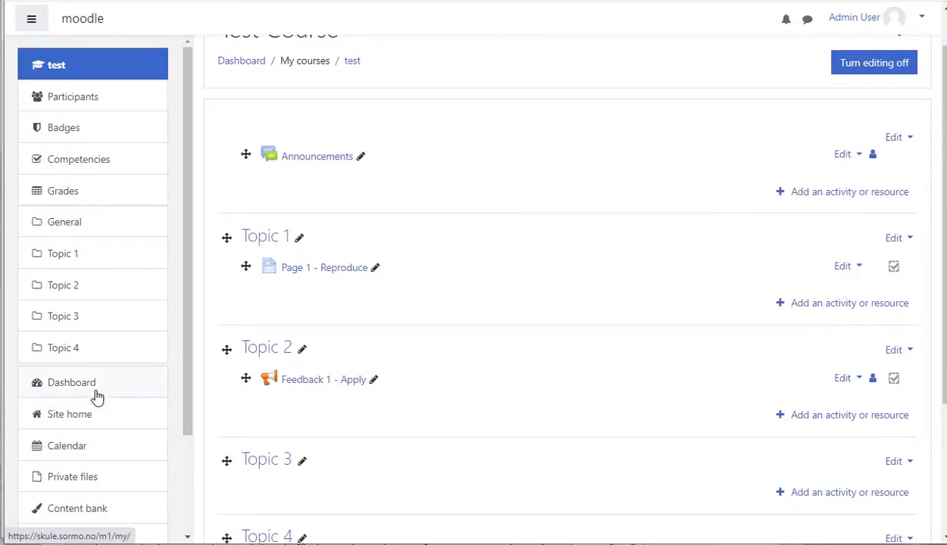
- As the admin, open the Apply competency waiting for review from the dashboard and start the review
{"action": "left_click", "coordinate": [95, 391]}
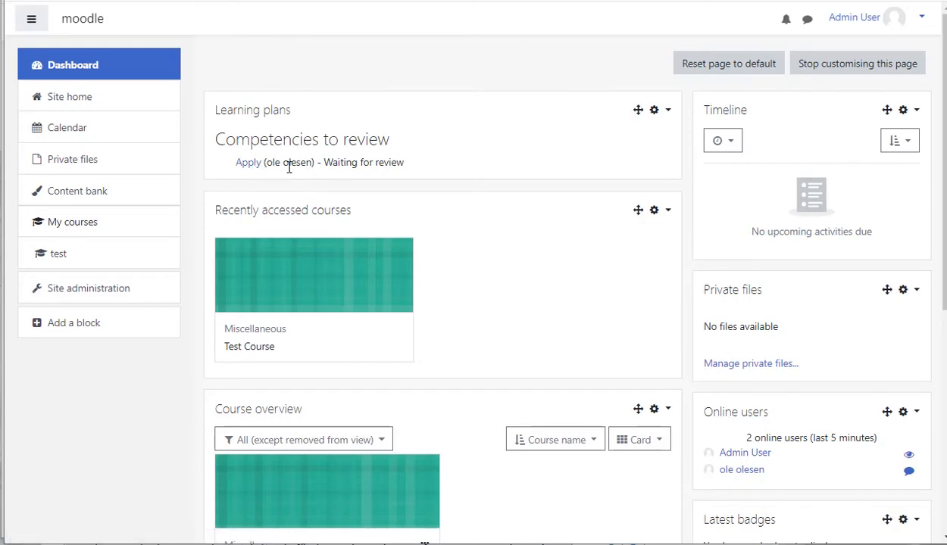
{"action": "left_click", "coordinate": [250, 165]}
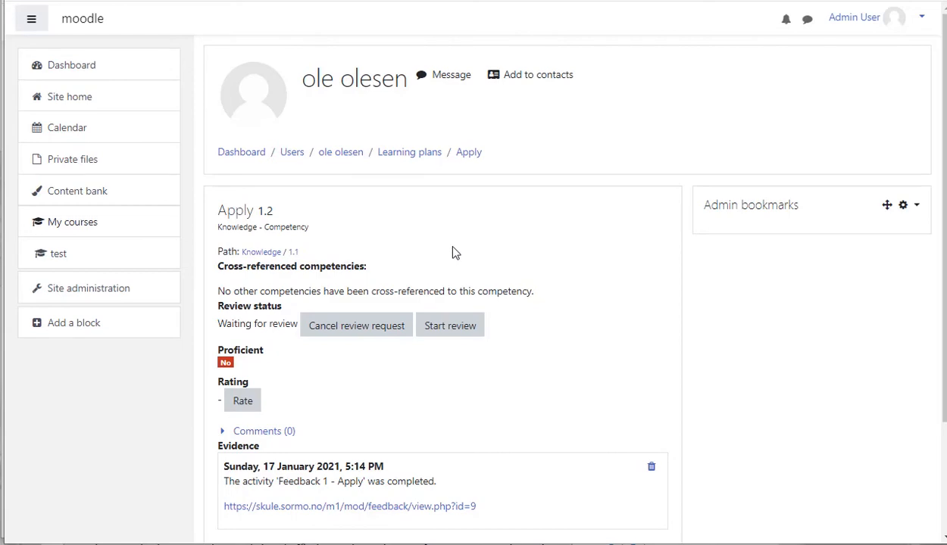
{"action": "scroll", "coordinate": [469, 245], "scroll_direction": "down", "scroll_amount": 2}
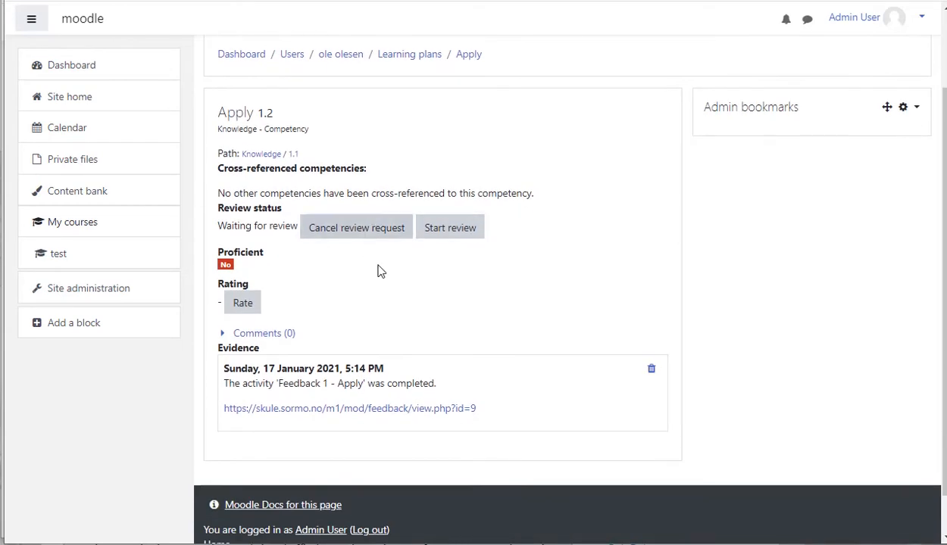
{"action": "left_click", "coordinate": [460, 236]}
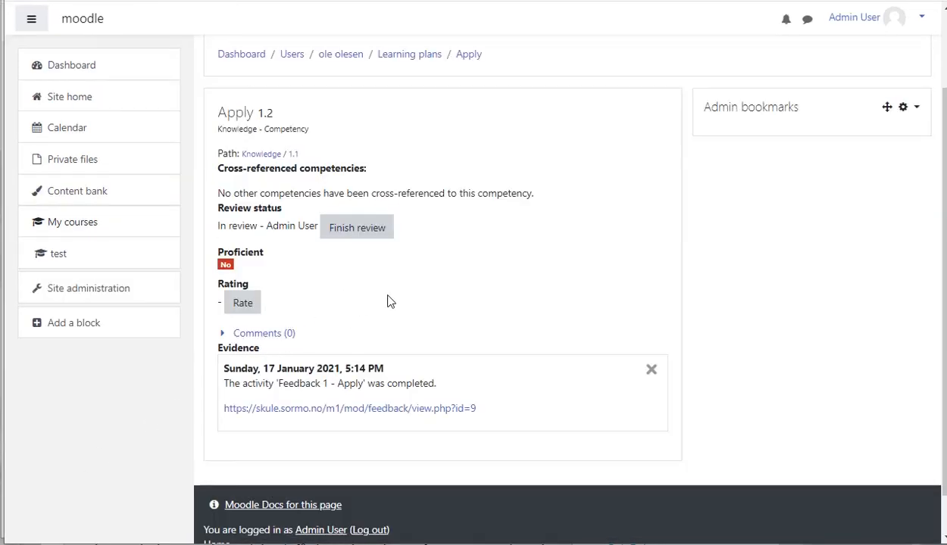
- Open the Feedback 1 - Apply evidence link and view the submitted responses
{"action": "left_click", "coordinate": [285, 412]}
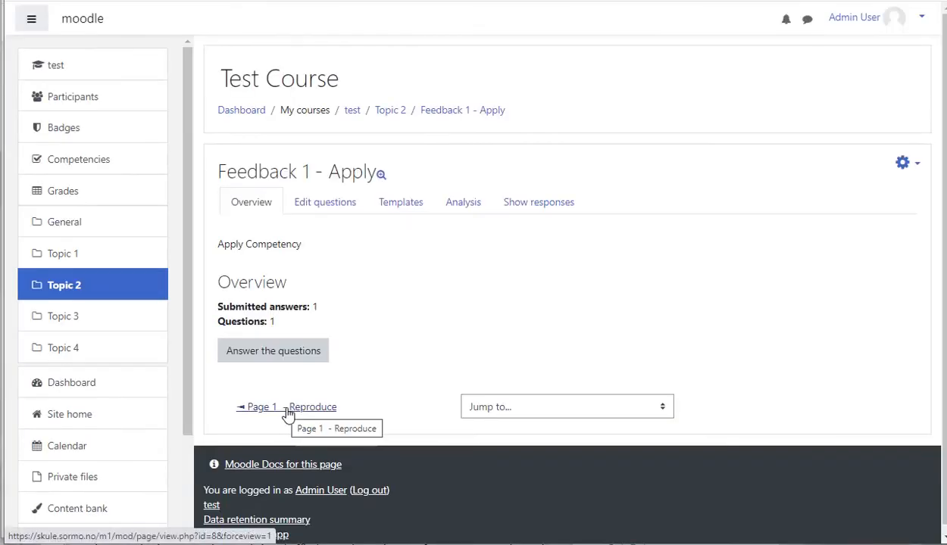
{"action": "scroll", "coordinate": [326, 398], "scroll_direction": "down", "scroll_amount": 1}
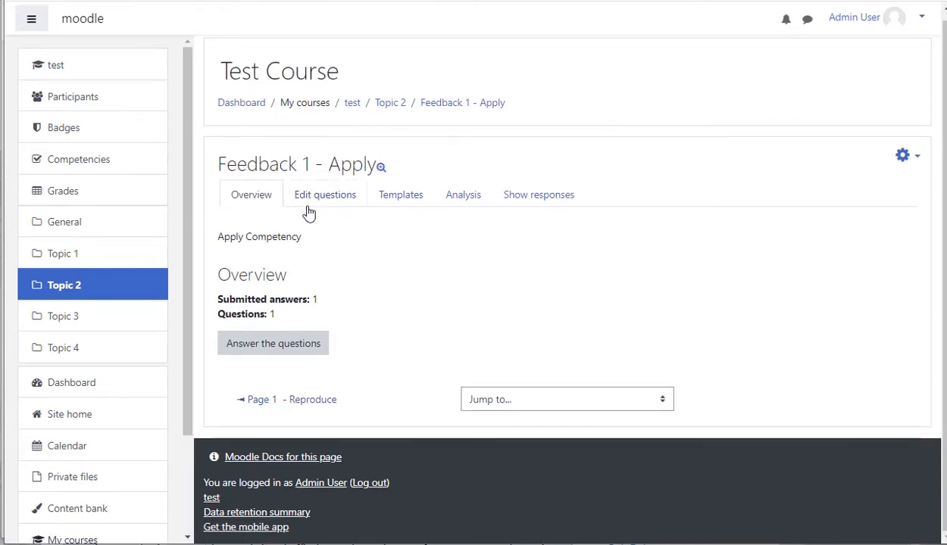
{"action": "left_click", "coordinate": [536, 204]}
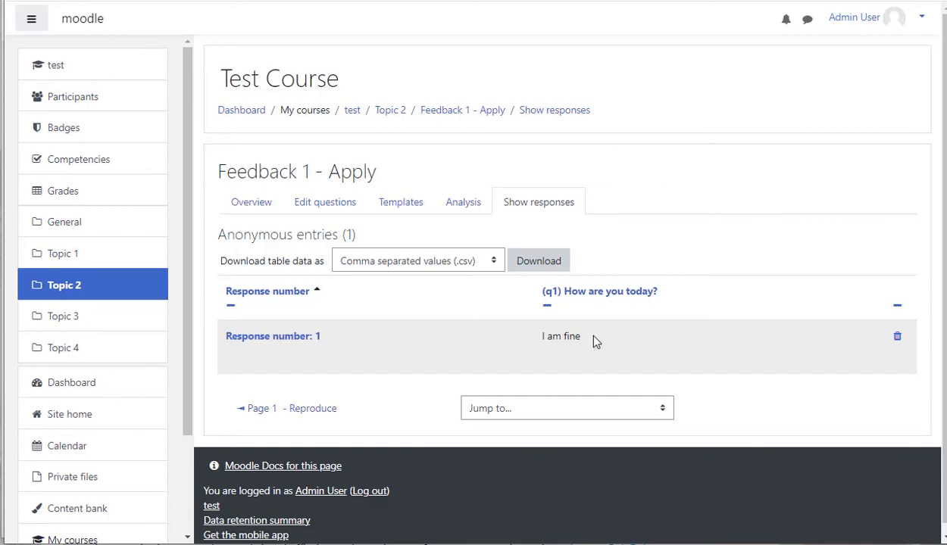
{"action": "left_click", "coordinate": [262, 206]}
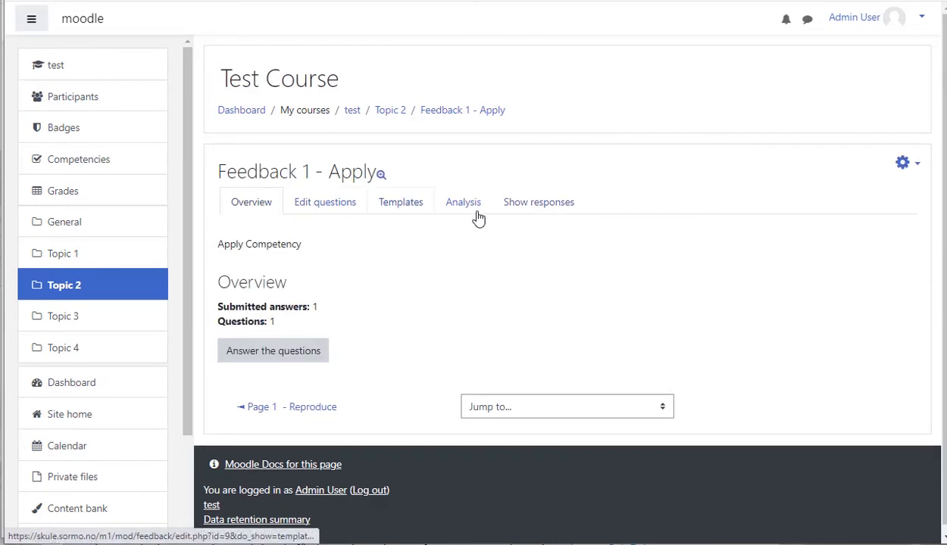
- Open the competency breakdown for Feedback 1 - Apply and rate the student's Apply competency Not yet competent with note do better!
{"action": "left_click", "coordinate": [903, 165]}
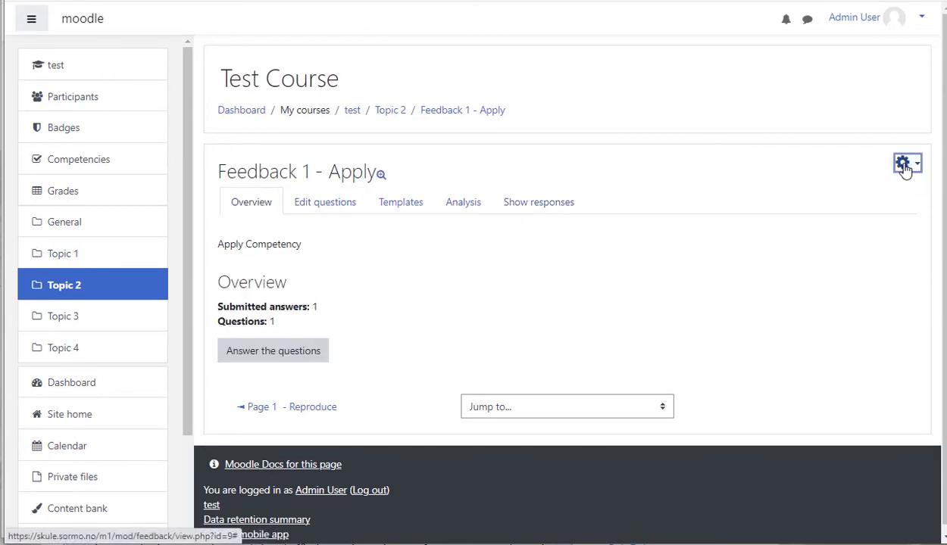
{"action": "left_click", "coordinate": [874, 292]}
{"action": "left_click", "coordinate": [431, 432]}
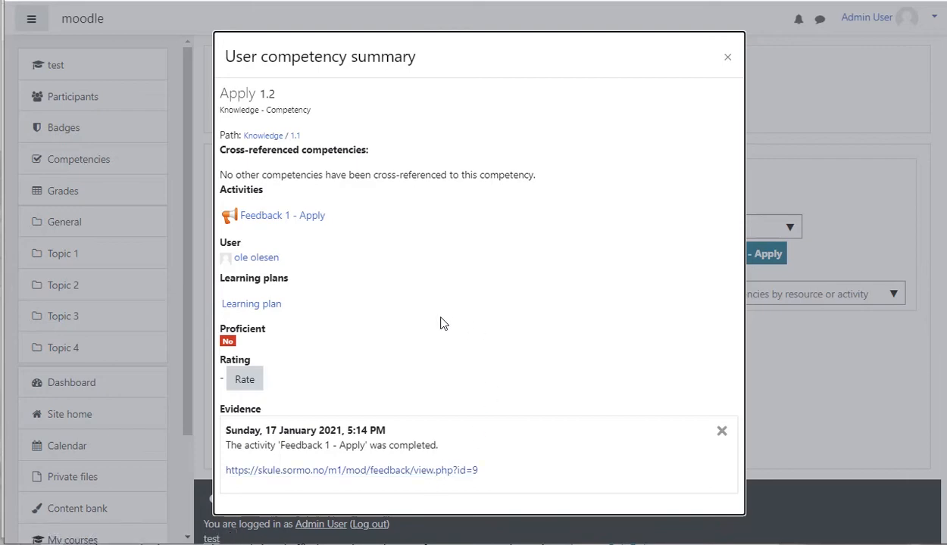
{"action": "left_click", "coordinate": [245, 381]}
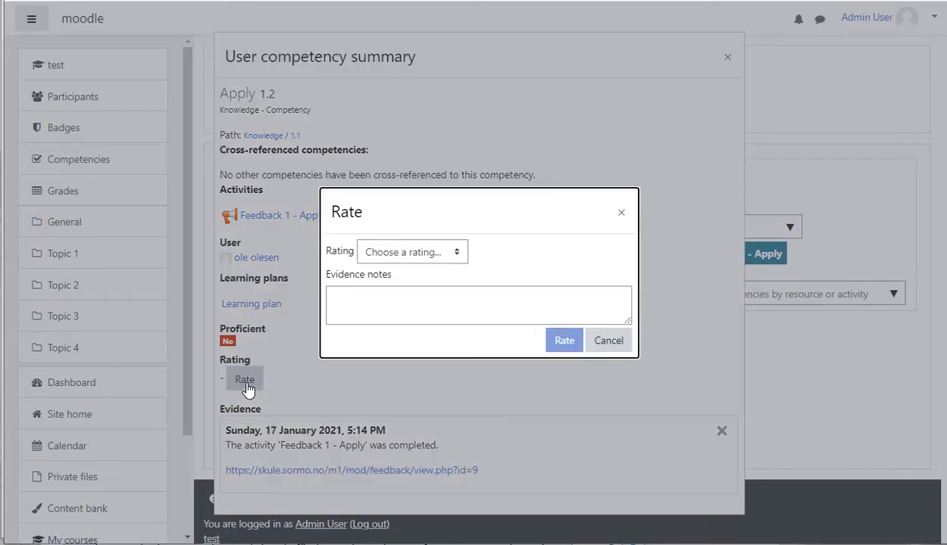
{"action": "left_click", "coordinate": [444, 258]}
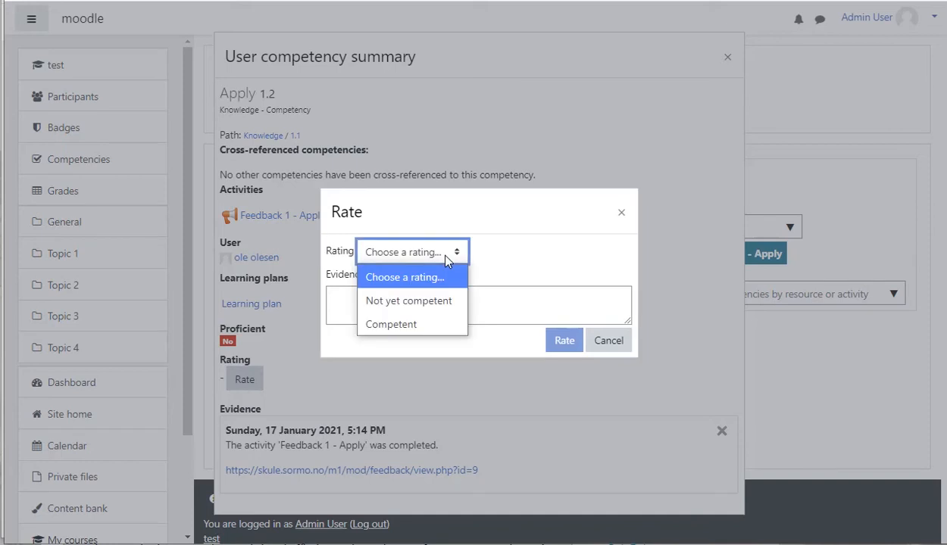
{"action": "left_click", "coordinate": [413, 302]}
{"action": "left_click", "coordinate": [413, 303]}
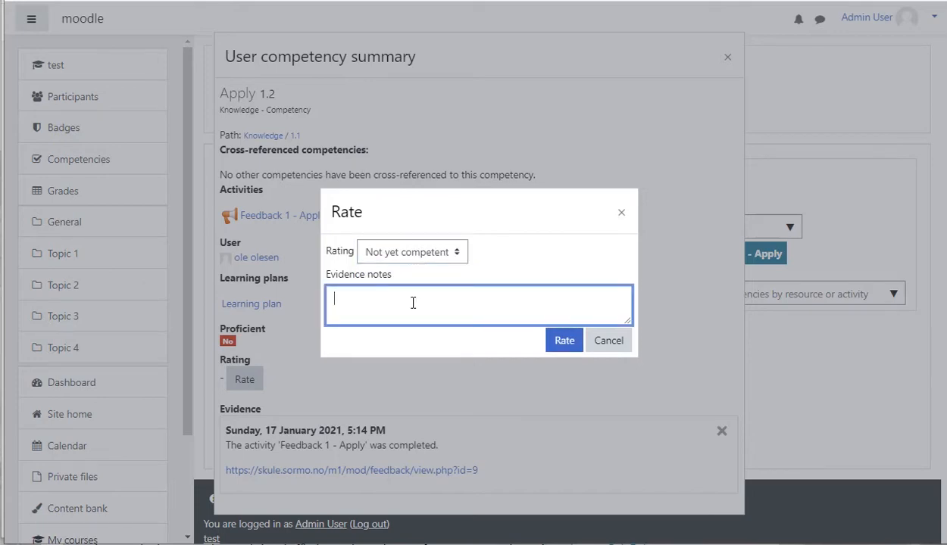
{"action": "type", "text": "do better!"}
{"action": "left_click", "coordinate": [565, 341]}
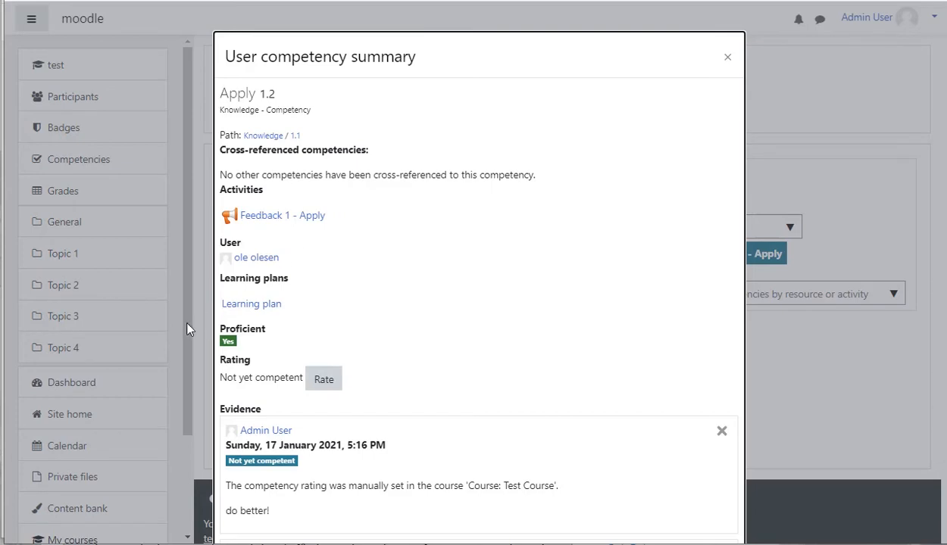
- Return to the dashboard, open the Apply competency under review and finish the review
{"action": "left_click", "coordinate": [70, 384]}
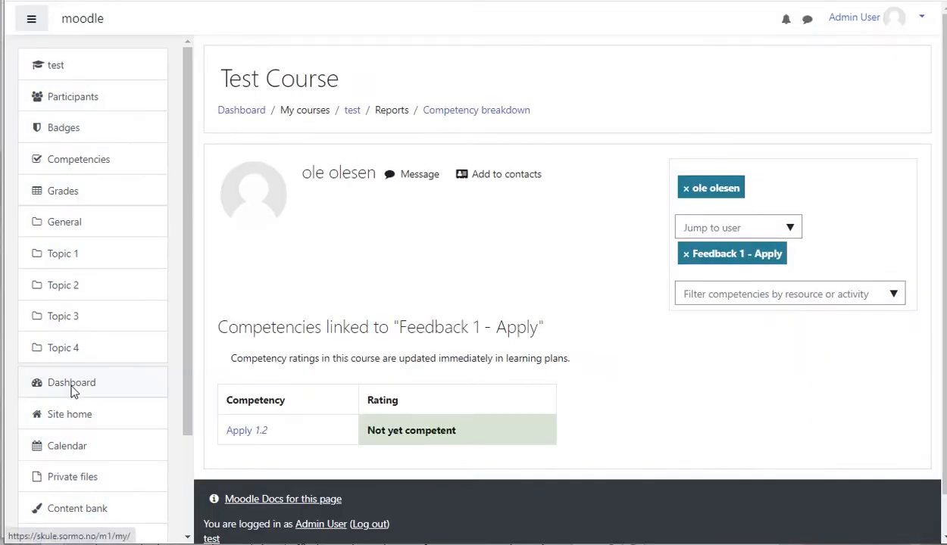
{"action": "left_click", "coordinate": [71, 385]}
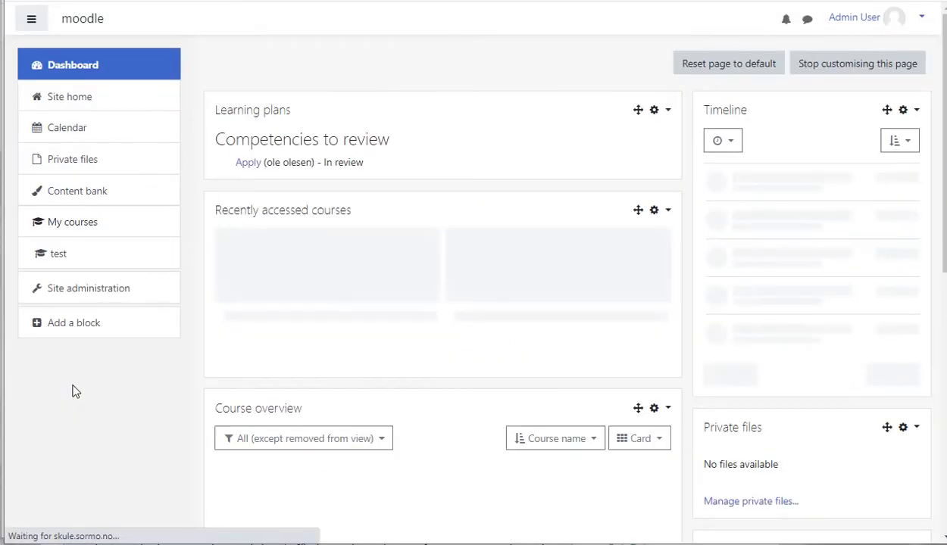
{"action": "left_click", "coordinate": [248, 163]}
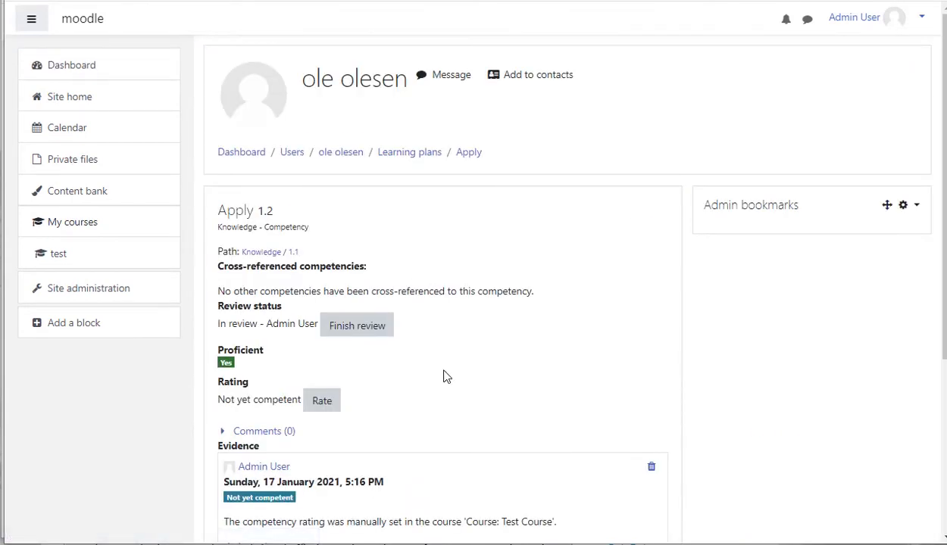
{"action": "left_click", "coordinate": [369, 334]}
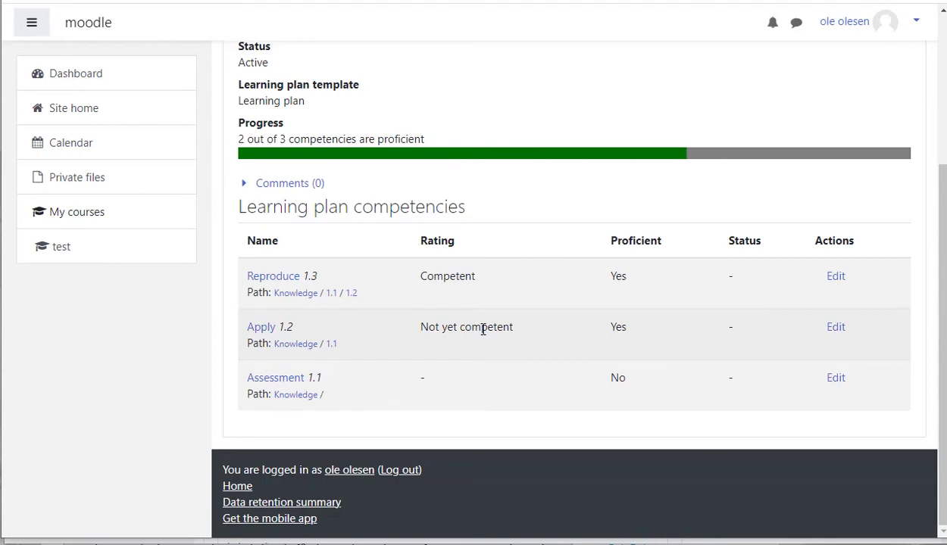
- As the student, request a review of the Apply competency in the learning plan
{"action": "left_click", "coordinate": [836, 331]}
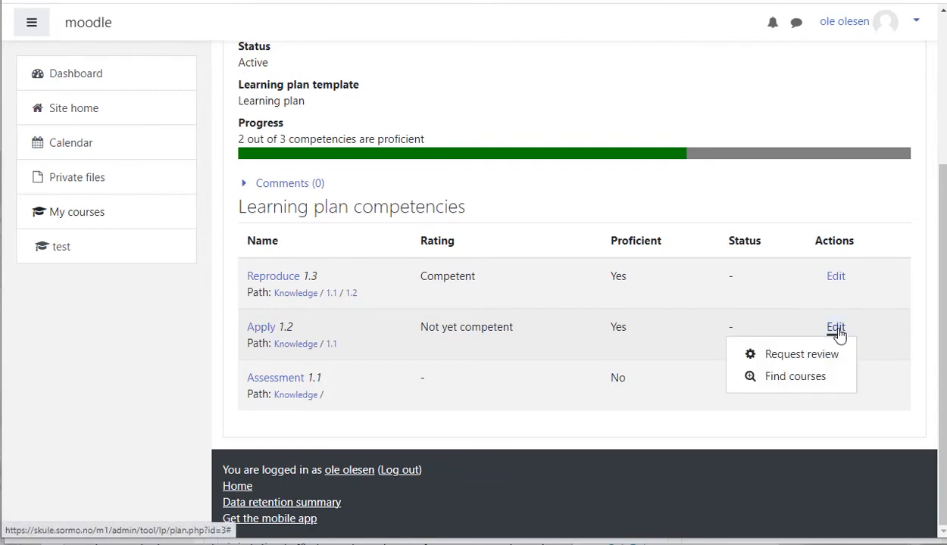
{"action": "left_click", "coordinate": [825, 363]}
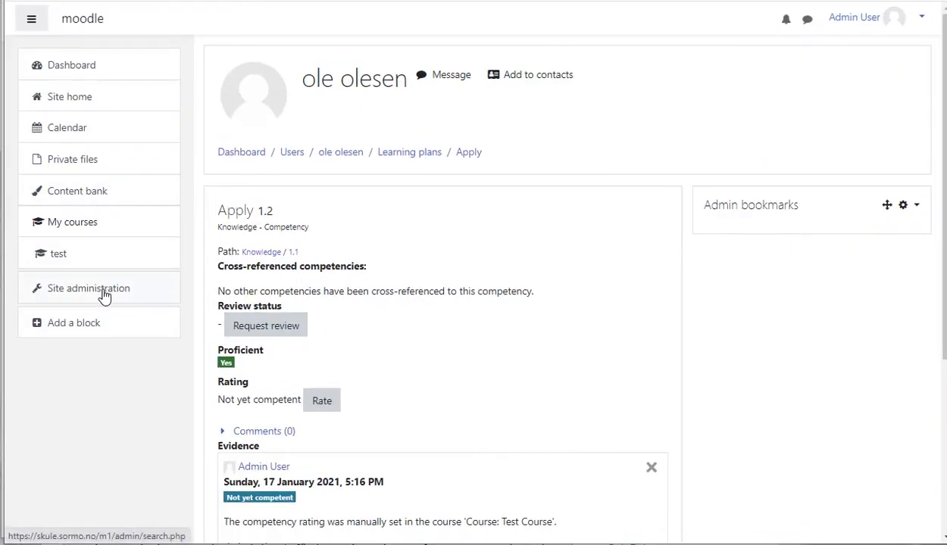
- As the admin, open the Apply review request from the dashboard and start the review
{"action": "left_click", "coordinate": [91, 68]}
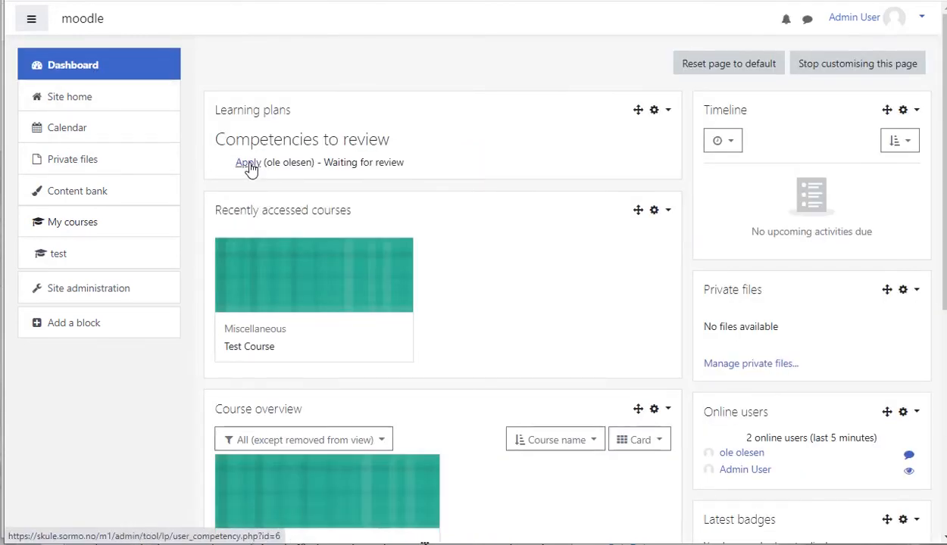
{"action": "left_click", "coordinate": [249, 164]}
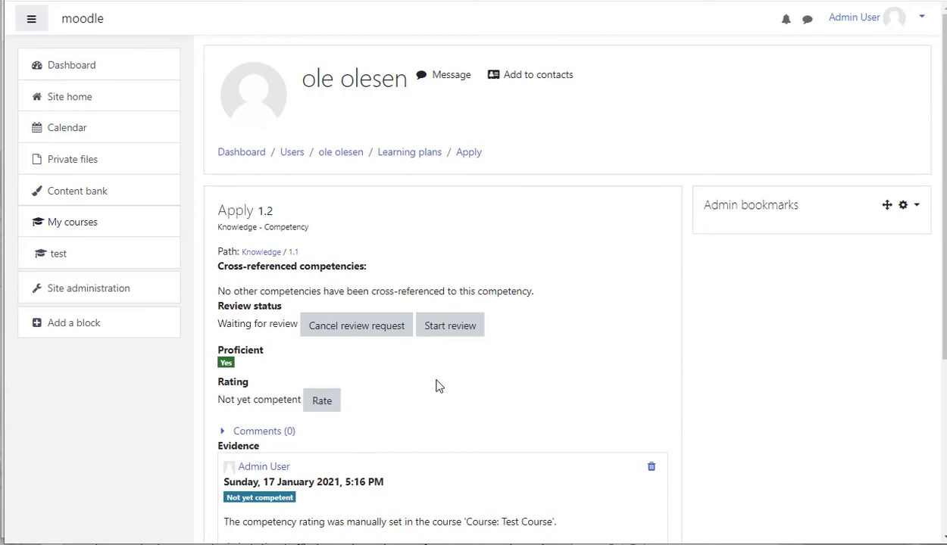
{"action": "left_click", "coordinate": [452, 333]}
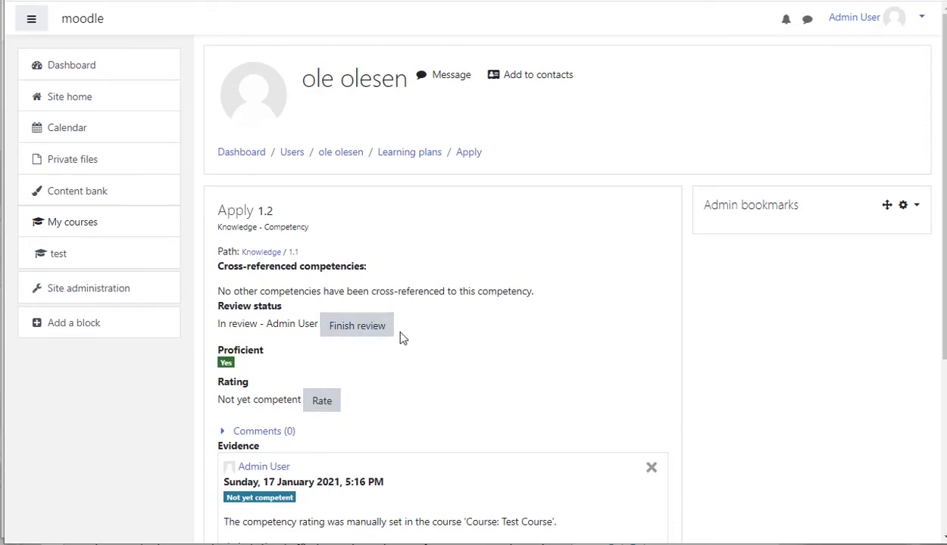
- Rate the Apply competency Competent with evidence note good, then finish the review
{"action": "scroll", "coordinate": [403, 338], "scroll_direction": "down", "scroll_amount": 1}
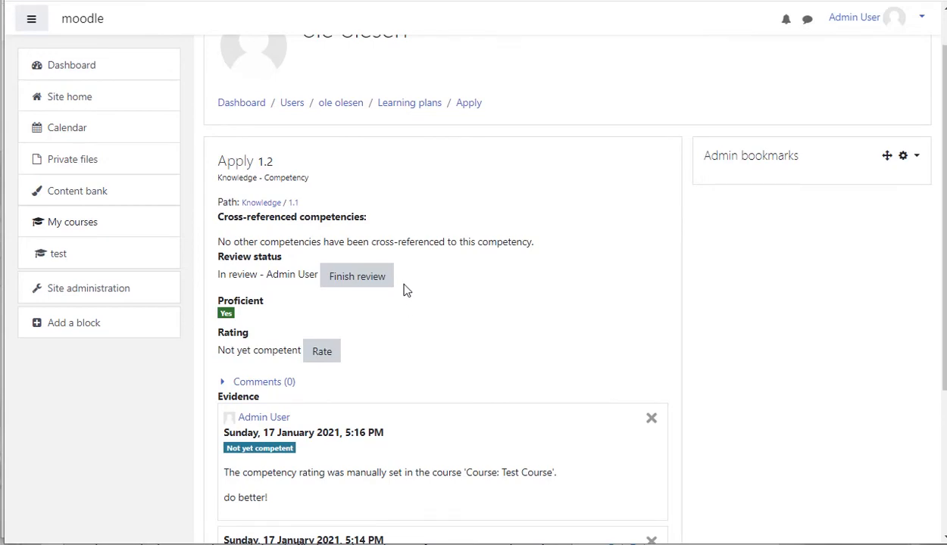
{"action": "scroll", "coordinate": [405, 290], "scroll_direction": "down", "scroll_amount": 1}
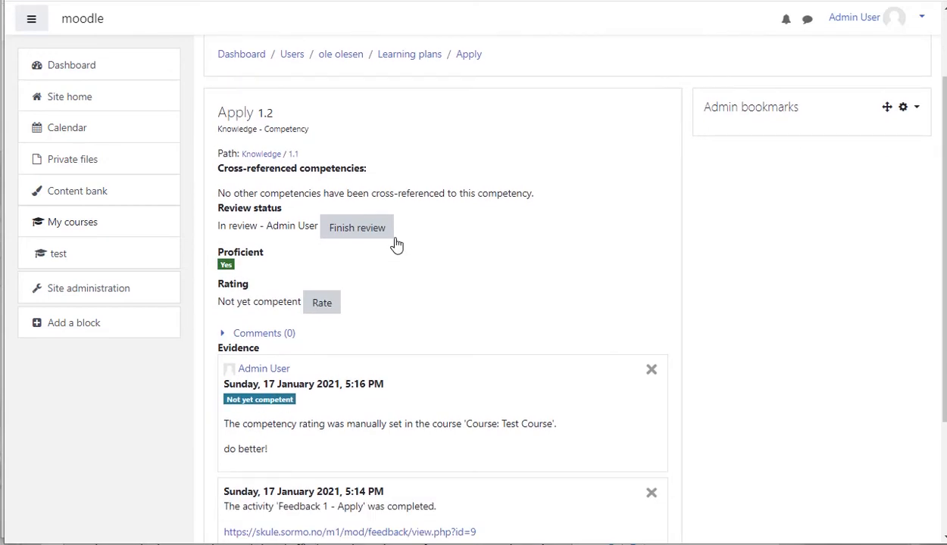
{"action": "scroll", "coordinate": [408, 267], "scroll_direction": "down", "scroll_amount": 2}
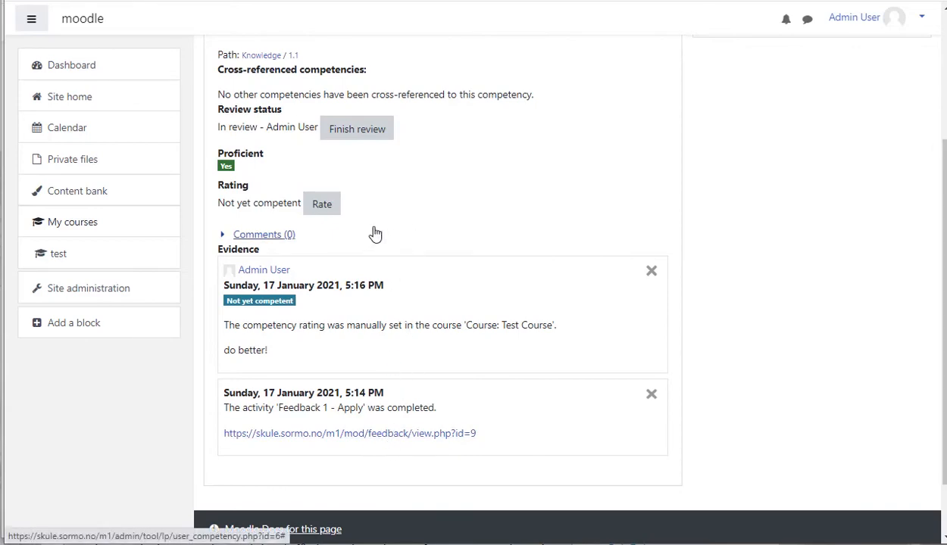
{"action": "left_click", "coordinate": [322, 205]}
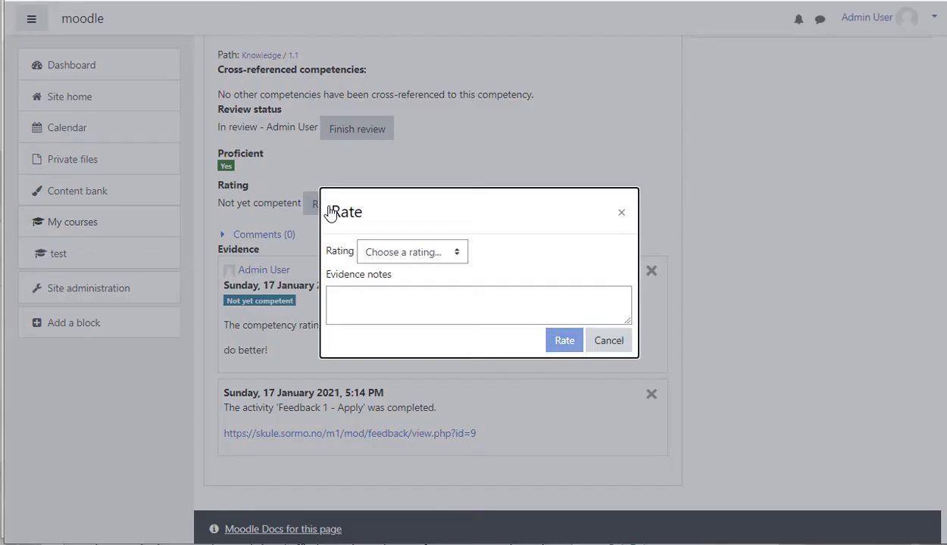
{"action": "left_click", "coordinate": [384, 253]}
{"action": "left_click", "coordinate": [392, 322]}
{"action": "left_click", "coordinate": [397, 307]}
{"action": "type", "text": "good"}
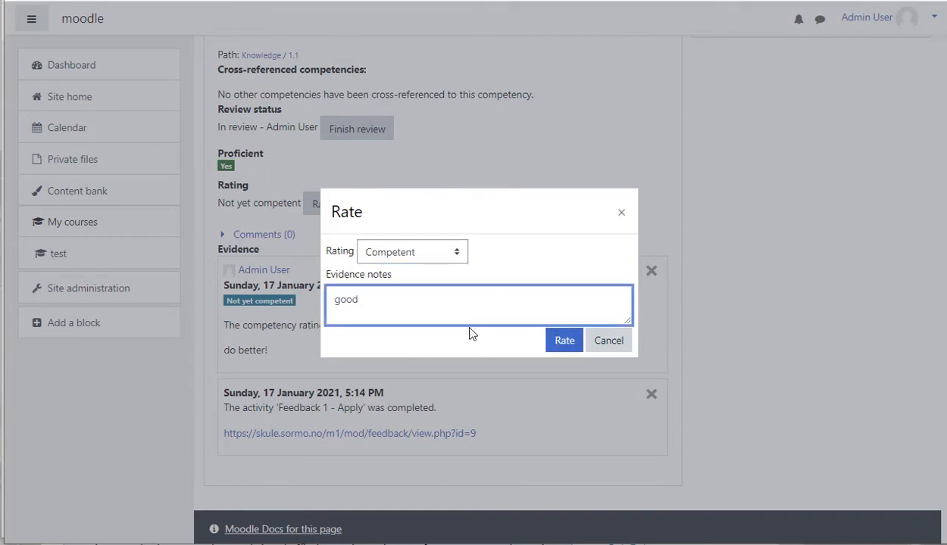
{"action": "left_click", "coordinate": [564, 342]}
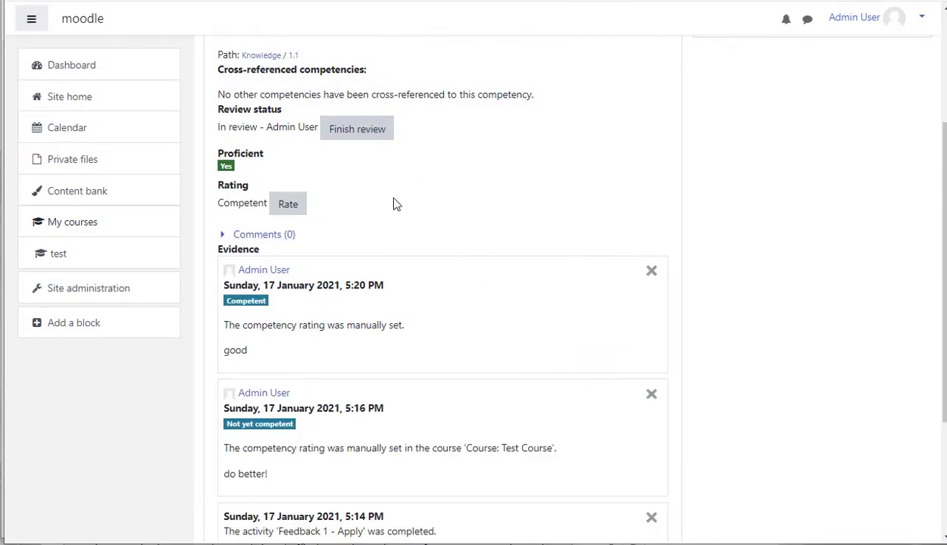
{"action": "left_click", "coordinate": [373, 136]}
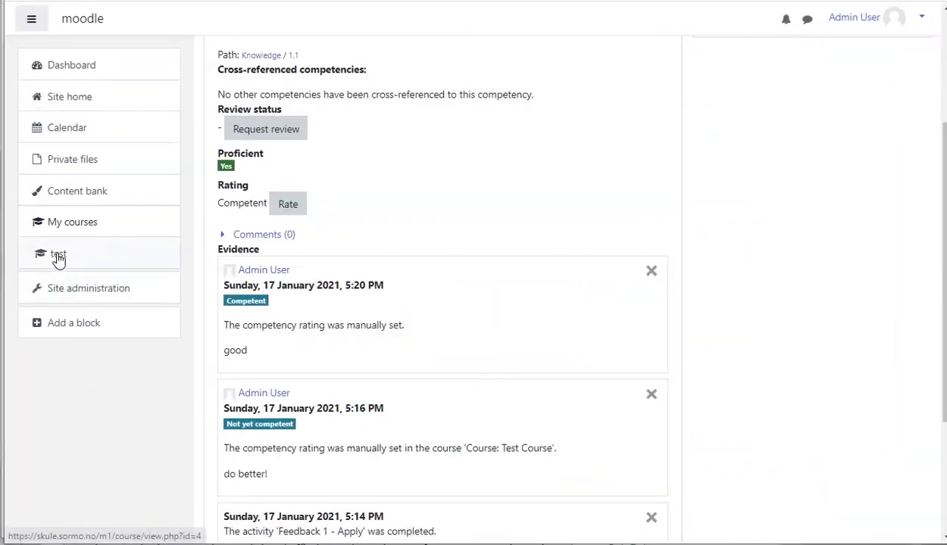
- Open the test course and start adding an Assignment to Topic 3
{"action": "left_click", "coordinate": [58, 256]}
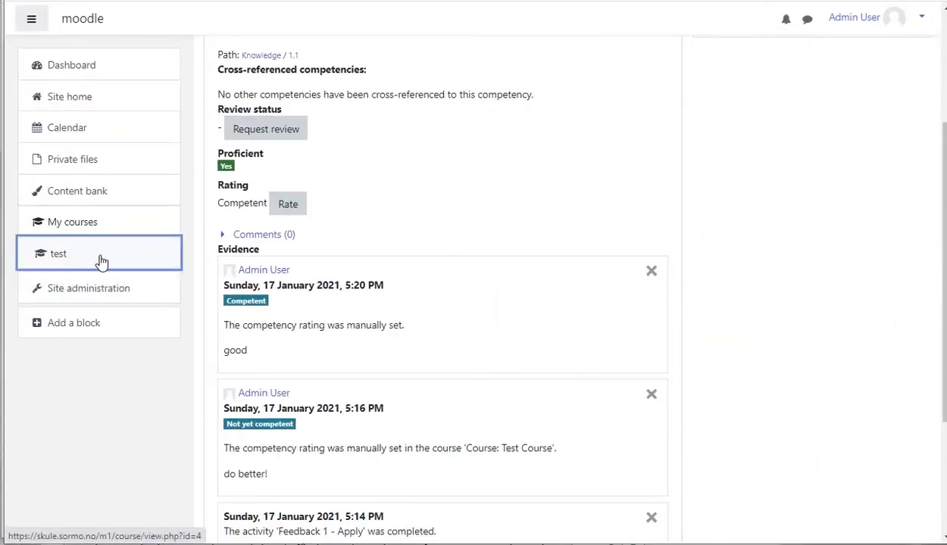
{"action": "scroll", "coordinate": [479, 306], "scroll_direction": "down", "scroll_amount": 1}
{"action": "scroll", "coordinate": [479, 305], "scroll_direction": "down", "scroll_amount": 2}
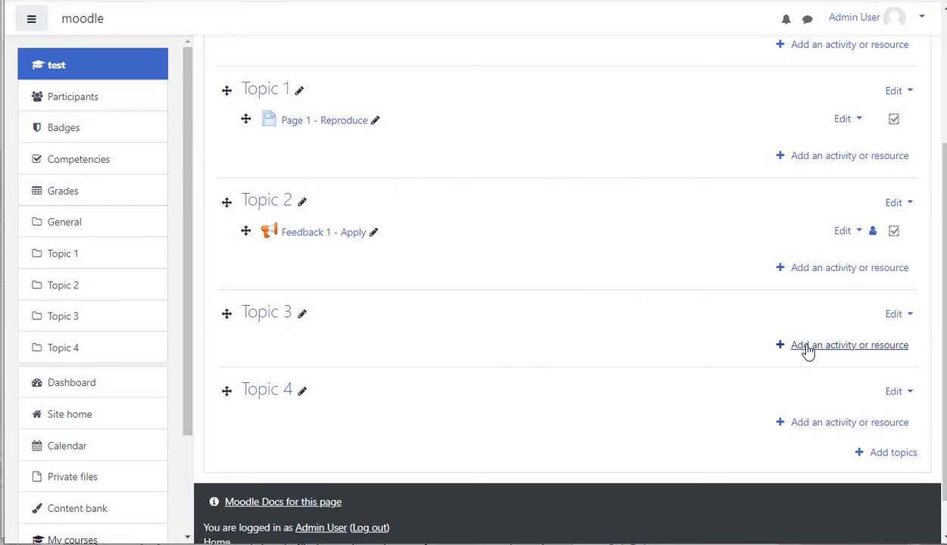
{"action": "left_click", "coordinate": [806, 347]}
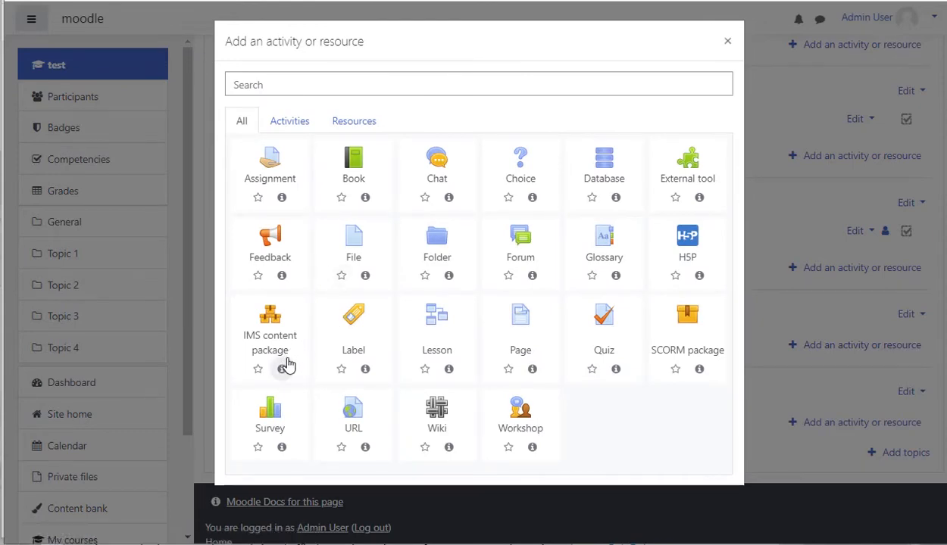
{"action": "left_click", "coordinate": [278, 170]}
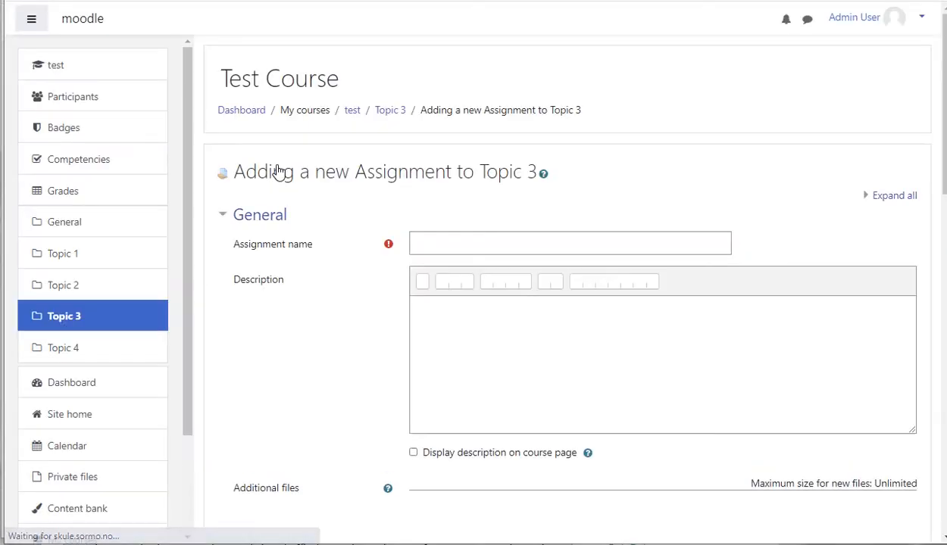
- Name the assignment Assignment 1 - Assessment and enter the description Assessment Competency
{"action": "left_click", "coordinate": [428, 244]}
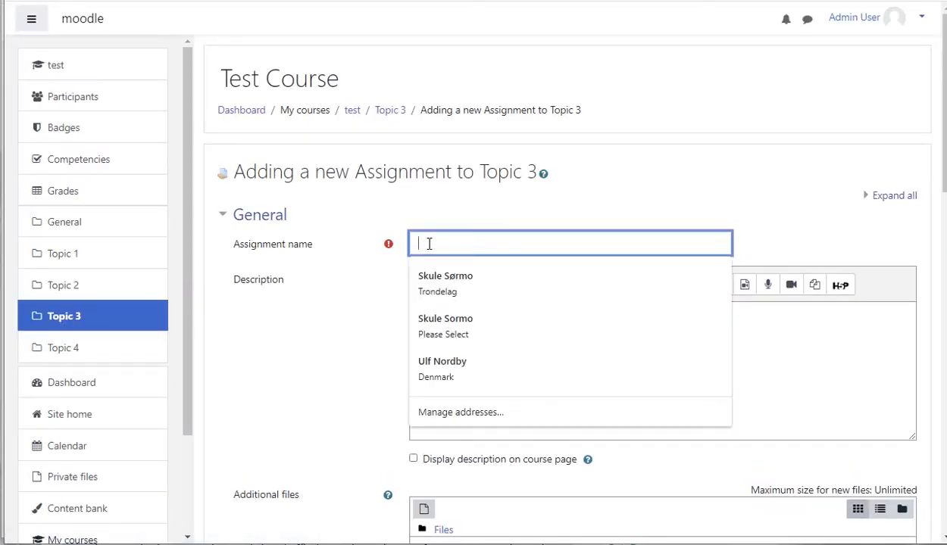
{"action": "type", "text": "Assignment"}
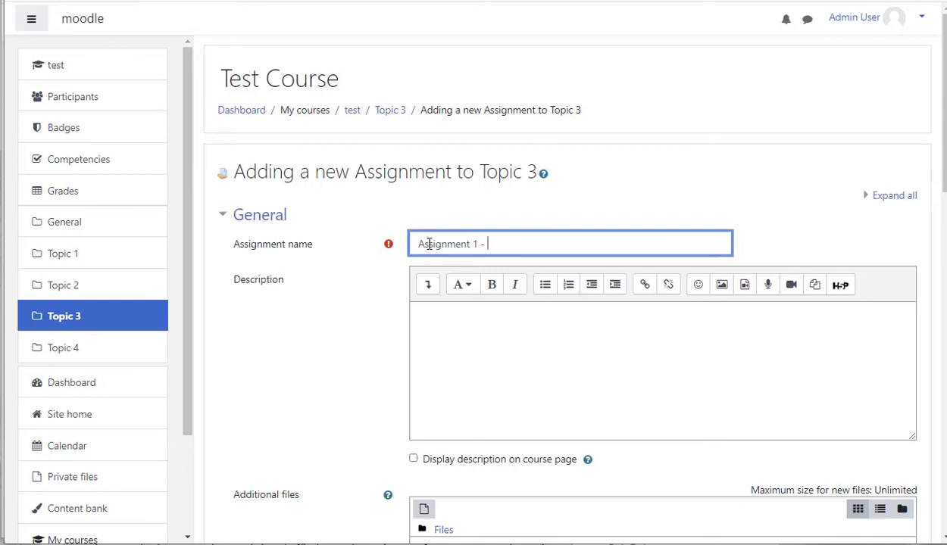
{"action": "type", "text": "1 - Assessment"}
{"action": "left_click", "coordinate": [444, 343]}
{"action": "type", "text": "Assessment C"}
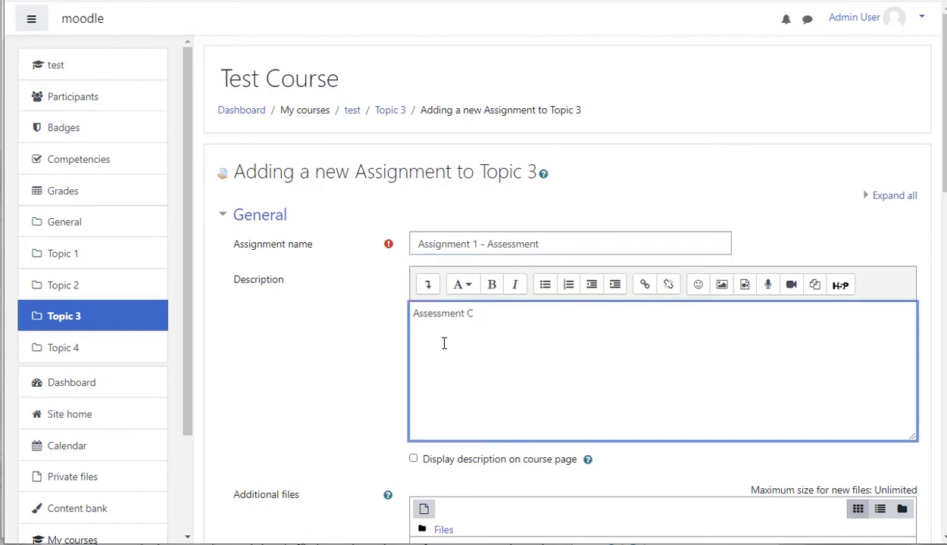
{"action": "type", "text": "ompetency"}
- Review the assignment's availability dates and submission type settings
{"action": "scroll", "coordinate": [364, 383], "scroll_direction": "down", "scroll_amount": 5}
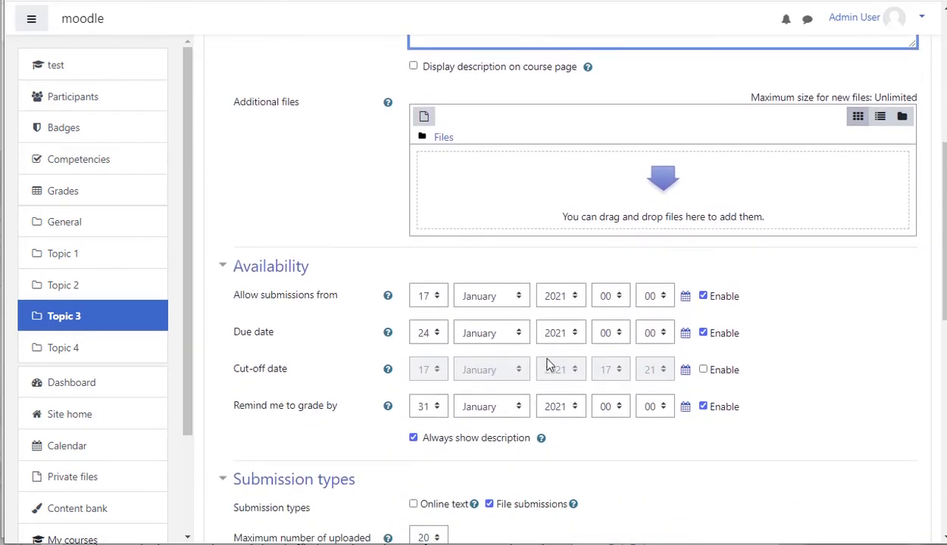
{"action": "scroll", "coordinate": [530, 402], "scroll_direction": "down", "scroll_amount": 3}
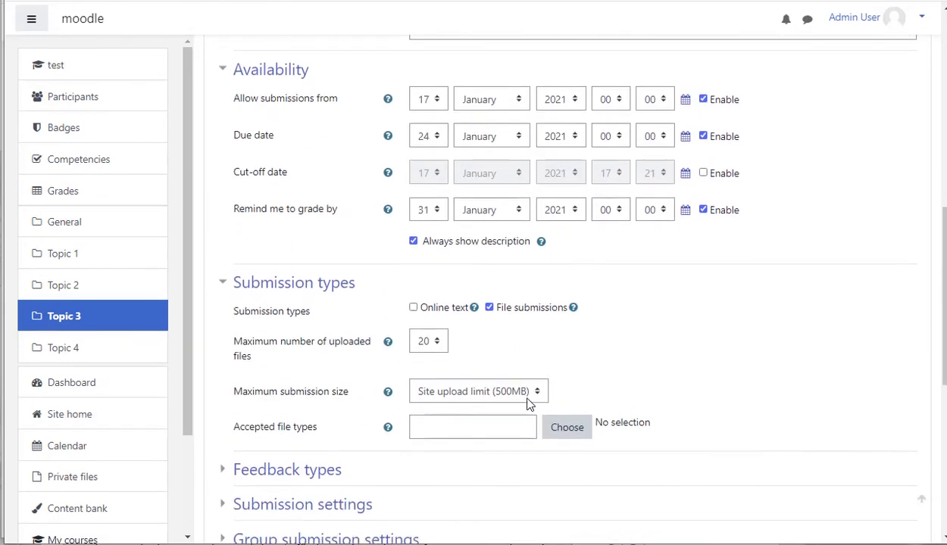
{"action": "scroll", "coordinate": [595, 386], "scroll_direction": "down", "scroll_amount": 2}
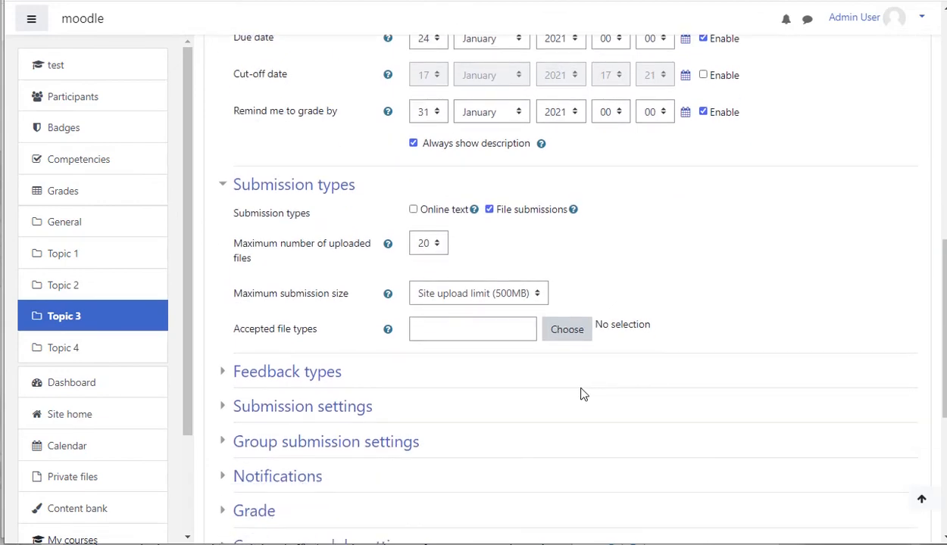
{"action": "scroll", "coordinate": [584, 394], "scroll_direction": "up", "scroll_amount": 6}
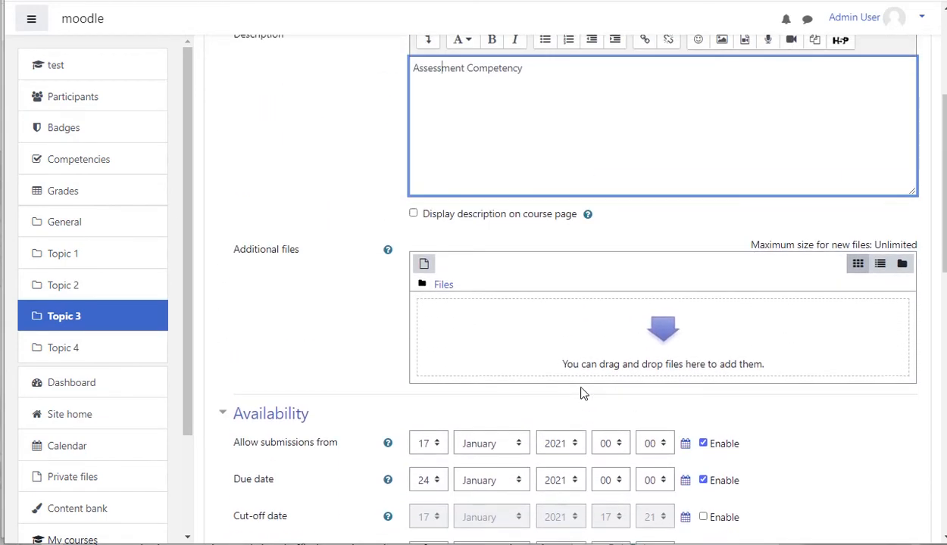
{"action": "scroll", "coordinate": [580, 393], "scroll_direction": "up", "scroll_amount": 2}
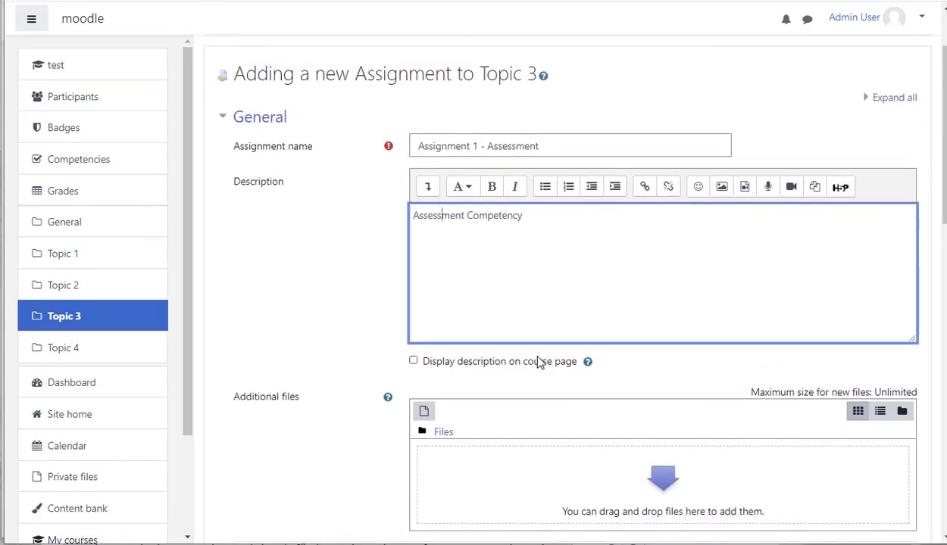
{"action": "scroll", "coordinate": [438, 375], "scroll_direction": "down", "scroll_amount": 2}
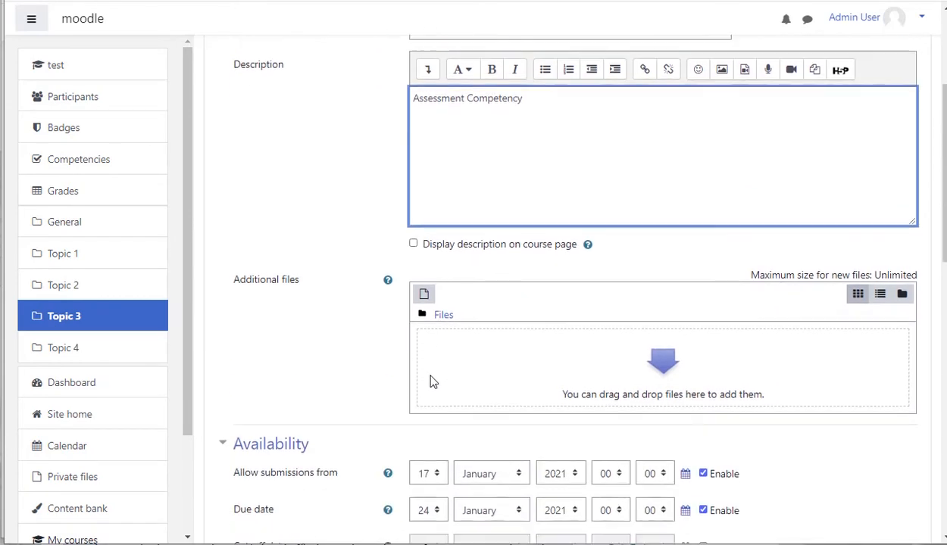
{"action": "scroll", "coordinate": [436, 379], "scroll_direction": "down", "scroll_amount": 1}
{"action": "scroll", "coordinate": [488, 314], "scroll_direction": "down", "scroll_amount": 6}
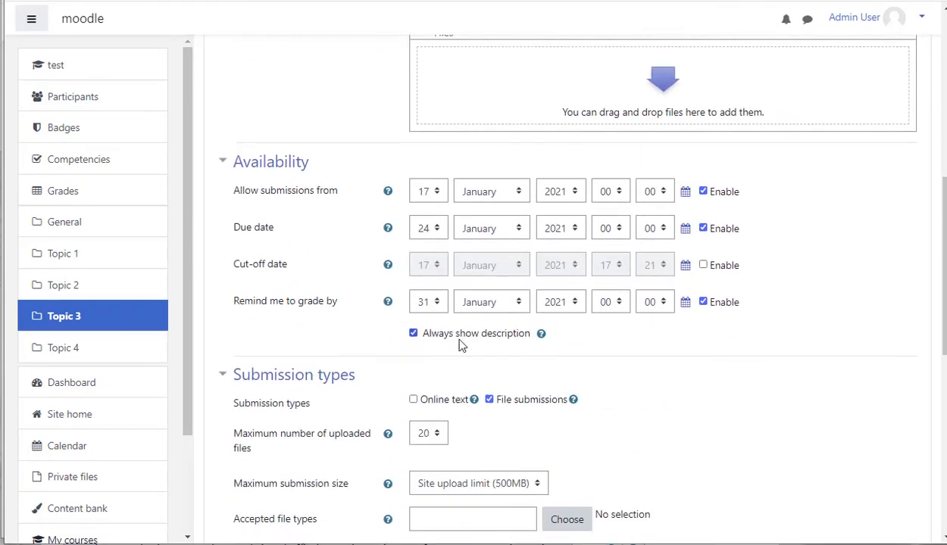
{"action": "scroll", "coordinate": [451, 365], "scroll_direction": "down", "scroll_amount": 2}
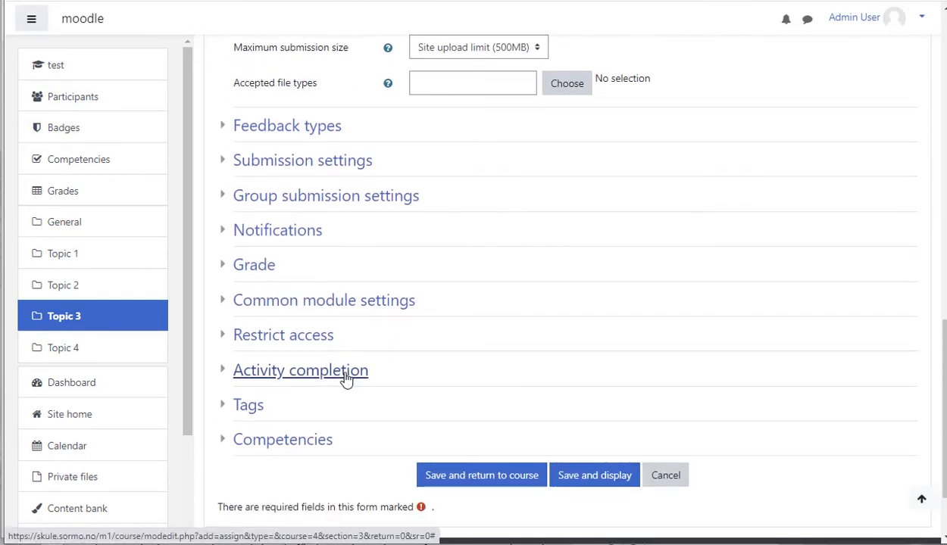
- Set completion tracking to show the activity as complete when conditions are met
{"action": "left_click", "coordinate": [347, 375]}
{"action": "left_click", "coordinate": [506, 402]}
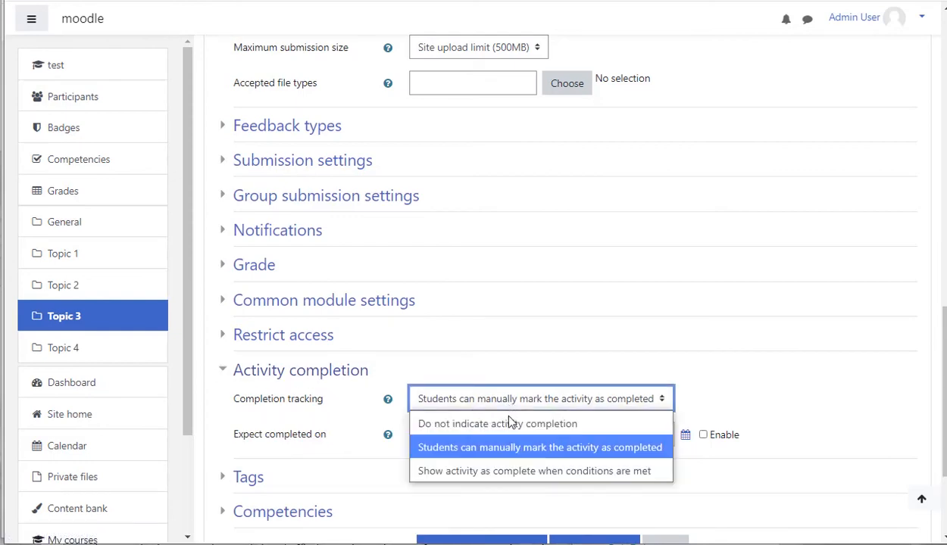
{"action": "left_click", "coordinate": [506, 472]}
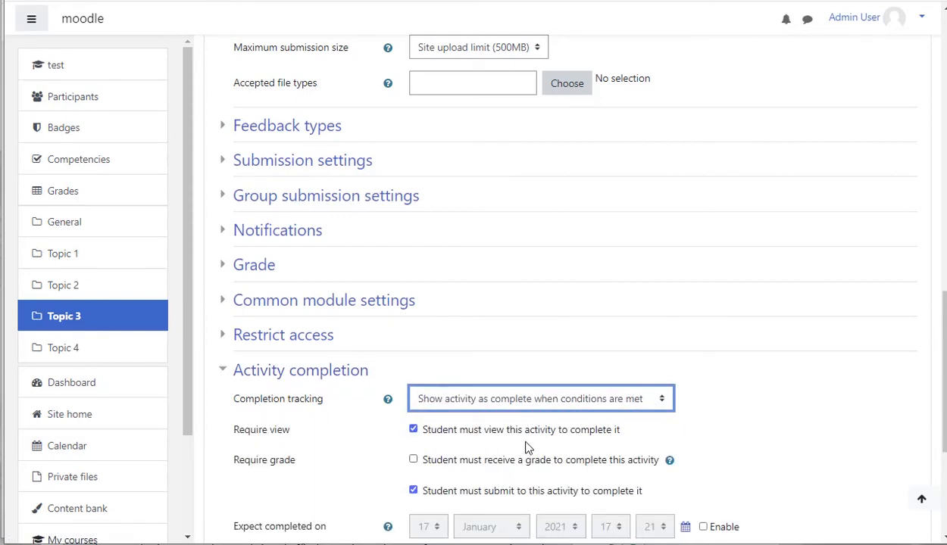
- Link the Assessment 1.1 course competency to the assignment
{"action": "scroll", "coordinate": [477, 463], "scroll_direction": "down", "scroll_amount": 3}
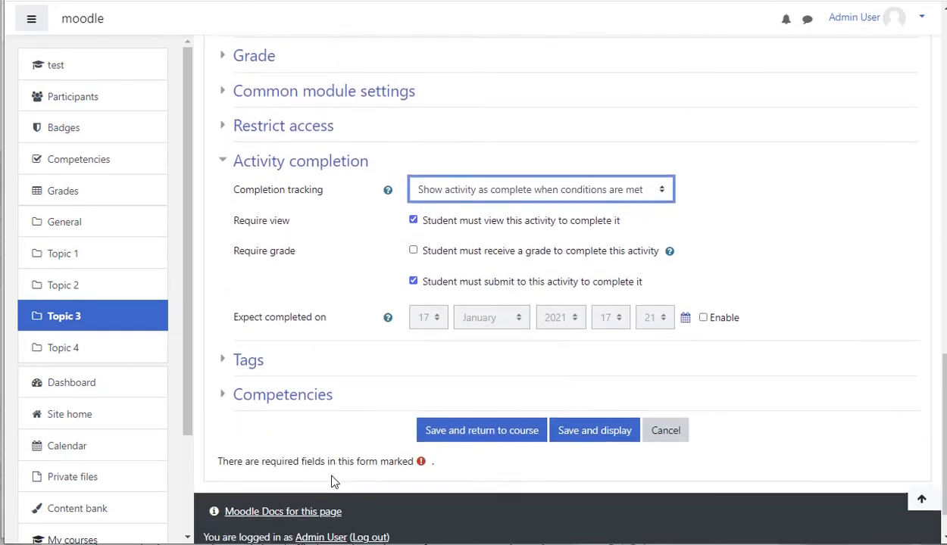
{"action": "left_click", "coordinate": [291, 361]}
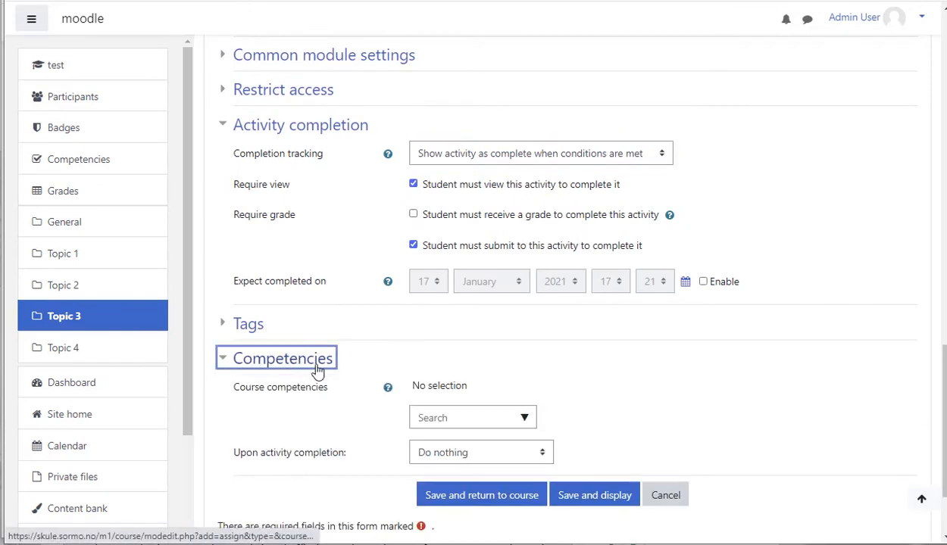
{"action": "left_click", "coordinate": [524, 418]}
{"action": "left_click", "coordinate": [497, 487]}
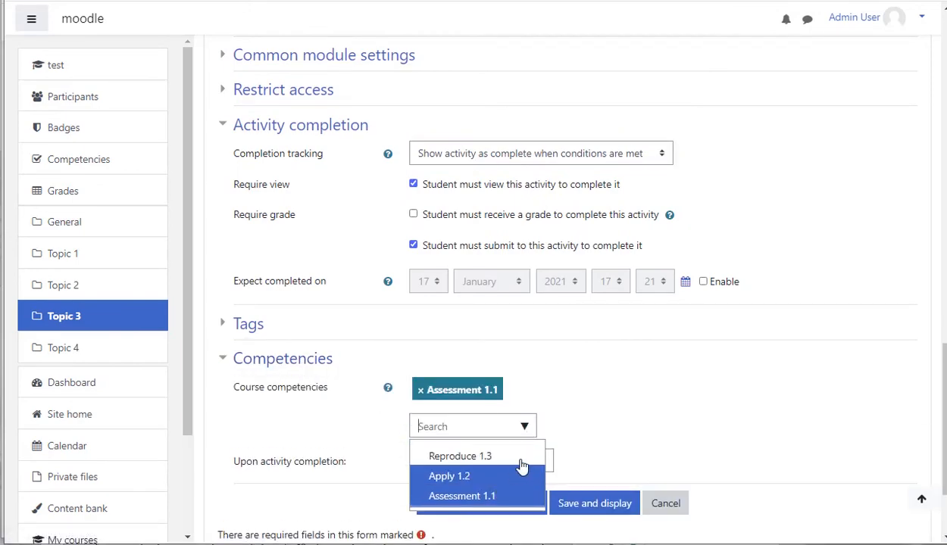
{"action": "left_click", "coordinate": [602, 392]}
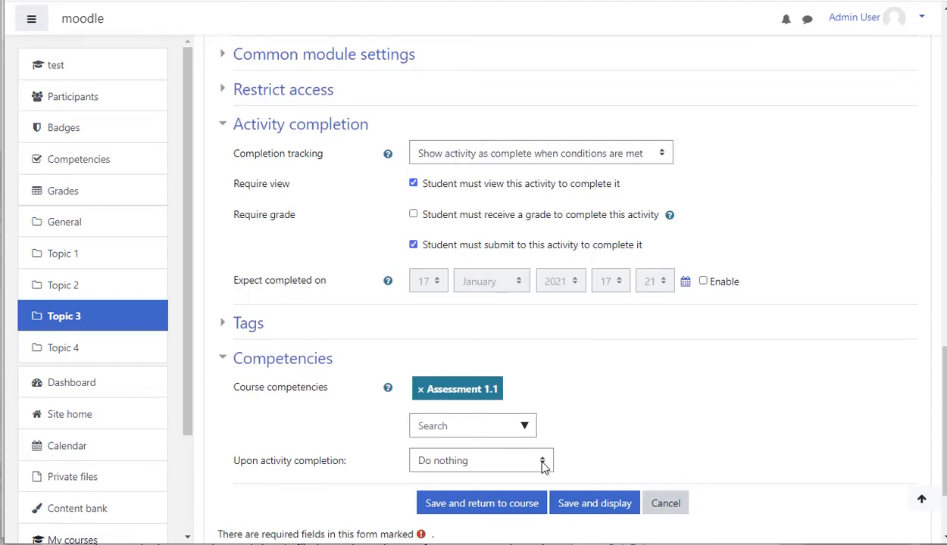
- Set the action upon activity completion to Attach evidence and save the assignment, returning to the course
{"action": "scroll", "coordinate": [487, 347], "scroll_direction": "up", "scroll_amount": 4}
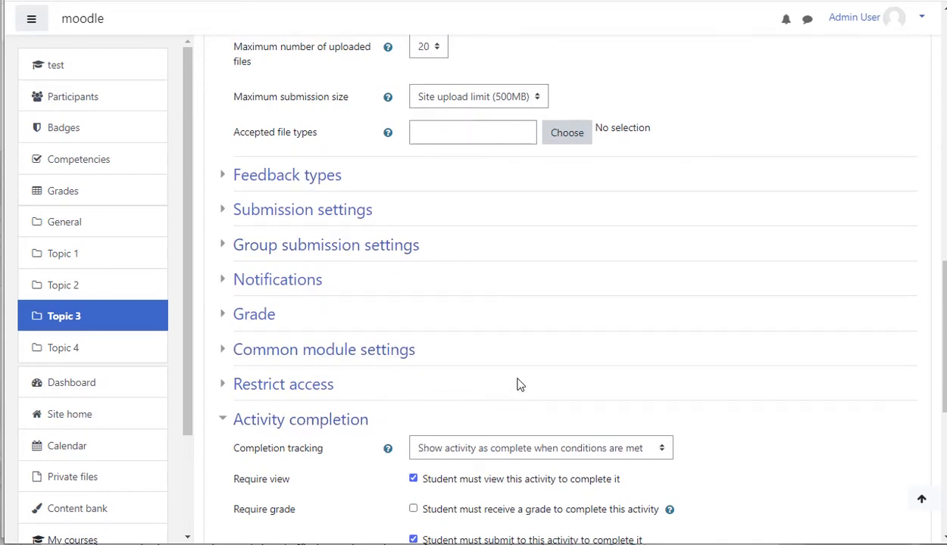
{"action": "scroll", "coordinate": [513, 390], "scroll_direction": "down", "scroll_amount": 1}
{"action": "scroll", "coordinate": [528, 401], "scroll_direction": "down", "scroll_amount": 1}
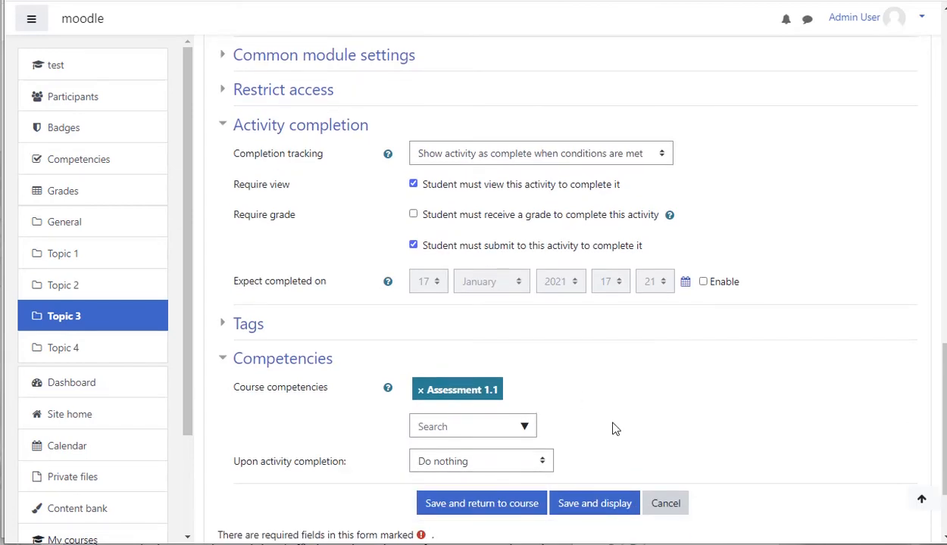
{"action": "scroll", "coordinate": [379, 391], "scroll_direction": "down", "scroll_amount": 2}
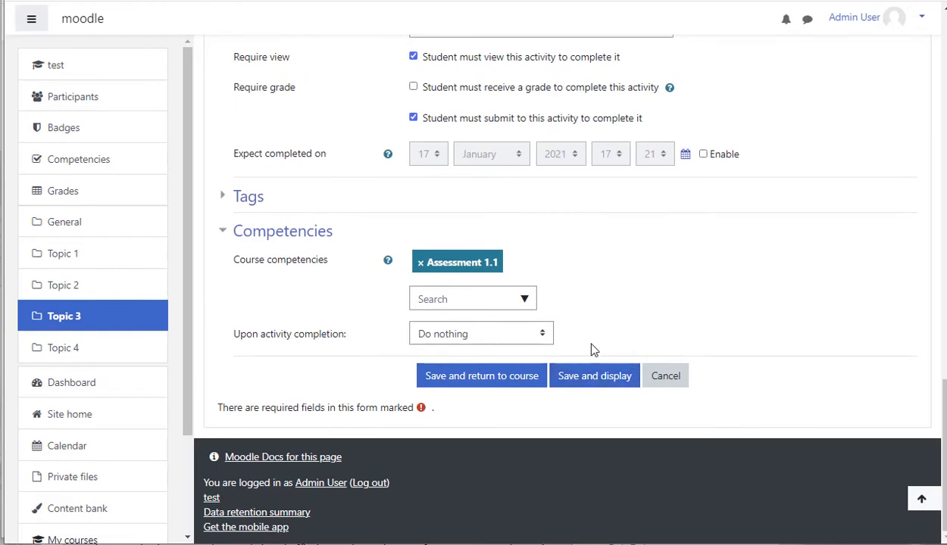
{"action": "left_click", "coordinate": [545, 336]}
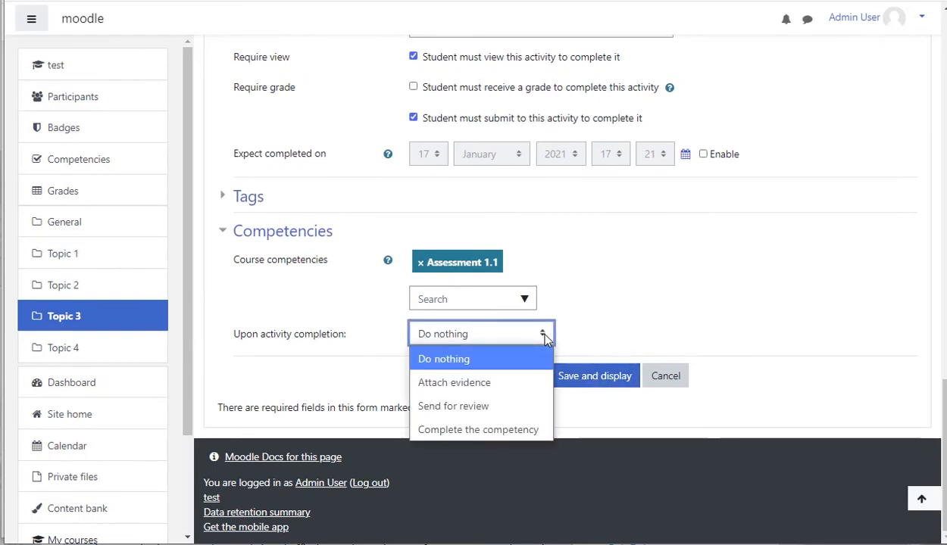
{"action": "left_click", "coordinate": [485, 384]}
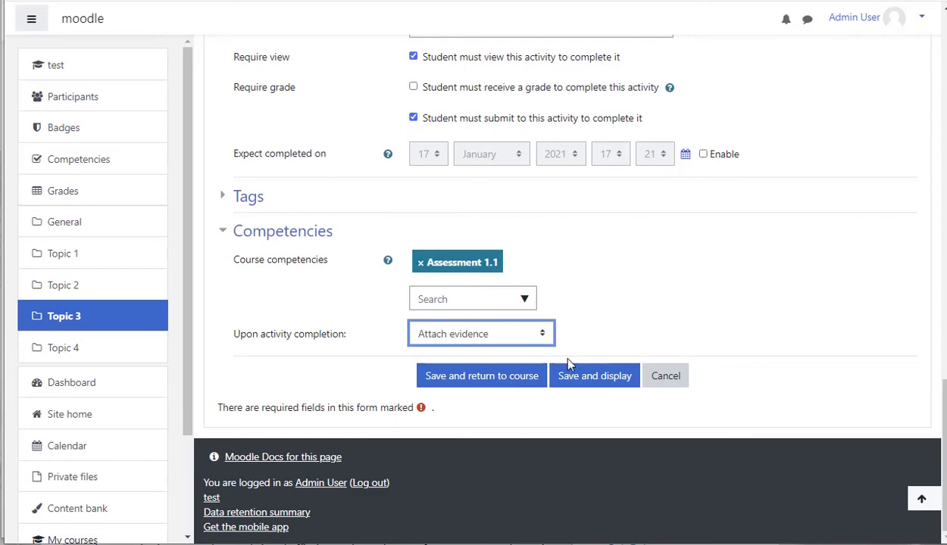
{"action": "left_click", "coordinate": [513, 381]}
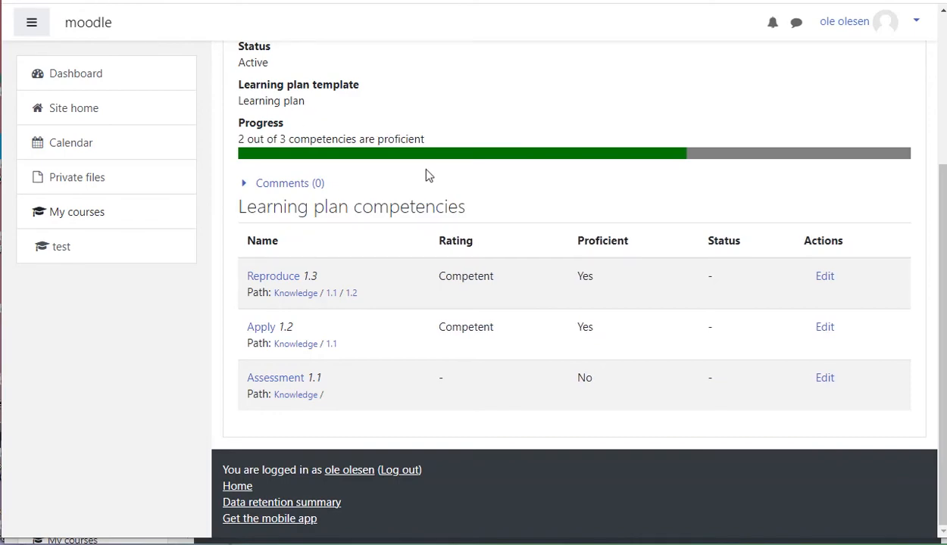
- As the student, open Assigment 1 - Assessment from Topic 3 of the test course
{"action": "left_click", "coordinate": [67, 252]}
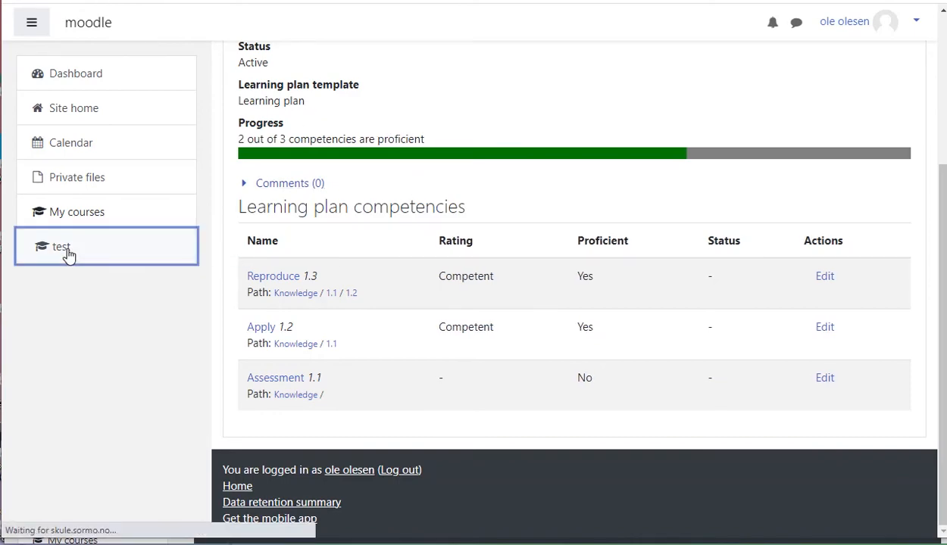
{"action": "scroll", "coordinate": [401, 302], "scroll_direction": "down", "scroll_amount": 3}
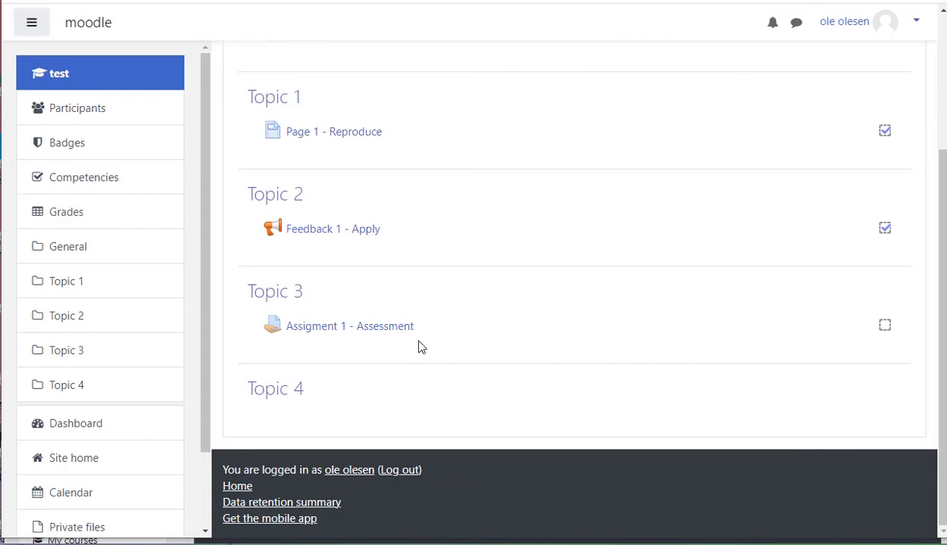
{"action": "left_click", "coordinate": [324, 332]}
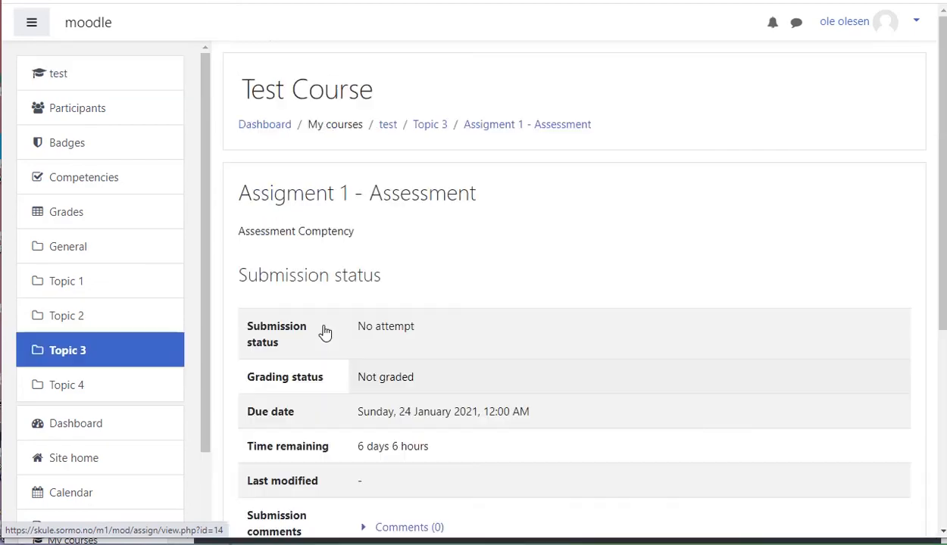
- Add a submission by uploading the file Aaabbbccc.txt and save the changes
{"action": "scroll", "coordinate": [409, 320], "scroll_direction": "down", "scroll_amount": 1}
{"action": "scroll", "coordinate": [409, 322], "scroll_direction": "down", "scroll_amount": 3}
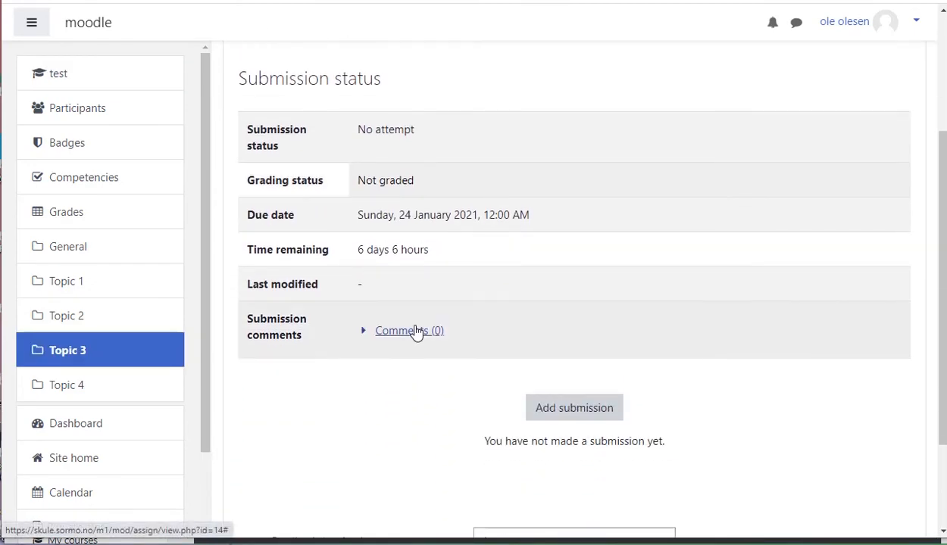
{"action": "scroll", "coordinate": [424, 326], "scroll_direction": "up", "scroll_amount": 1}
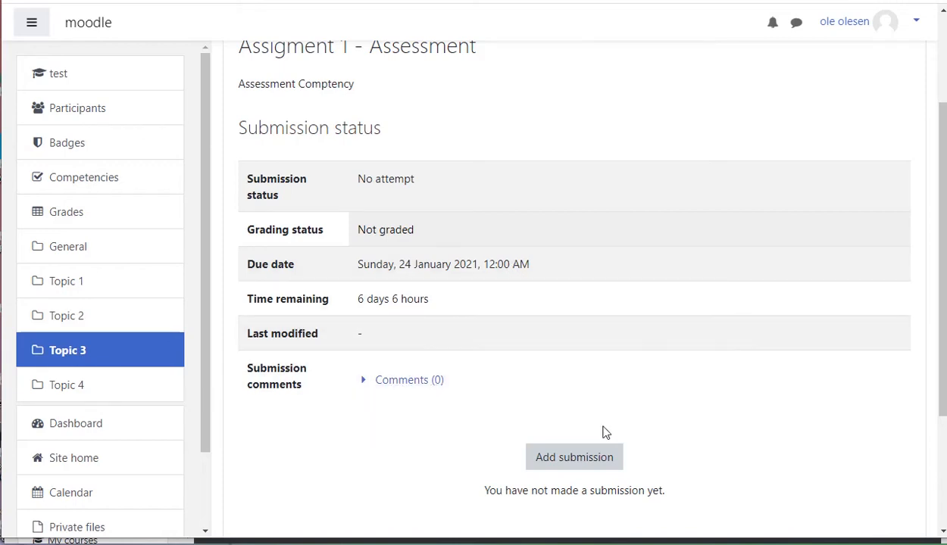
{"action": "left_click", "coordinate": [573, 459]}
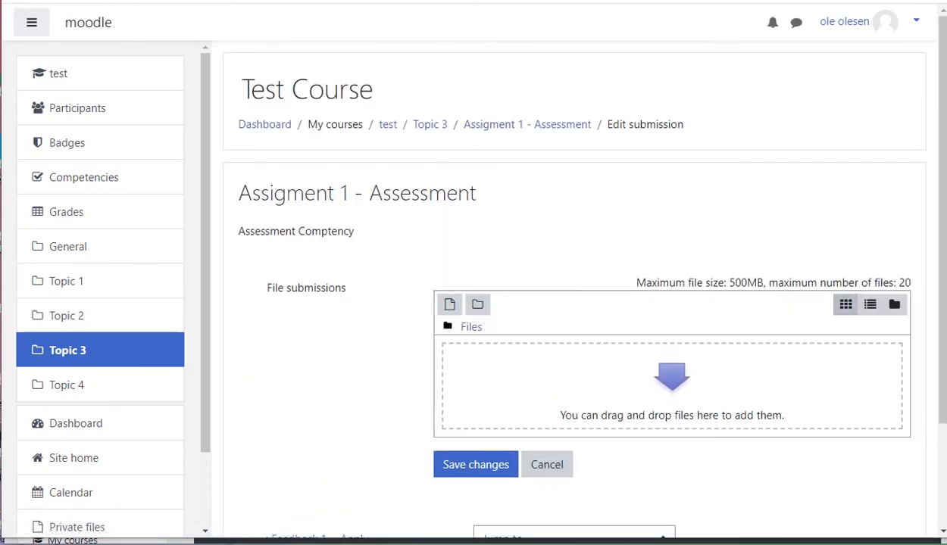
{"action": "left_click_drag", "start_coordinate": [946, 455], "coordinate": [574, 413]}
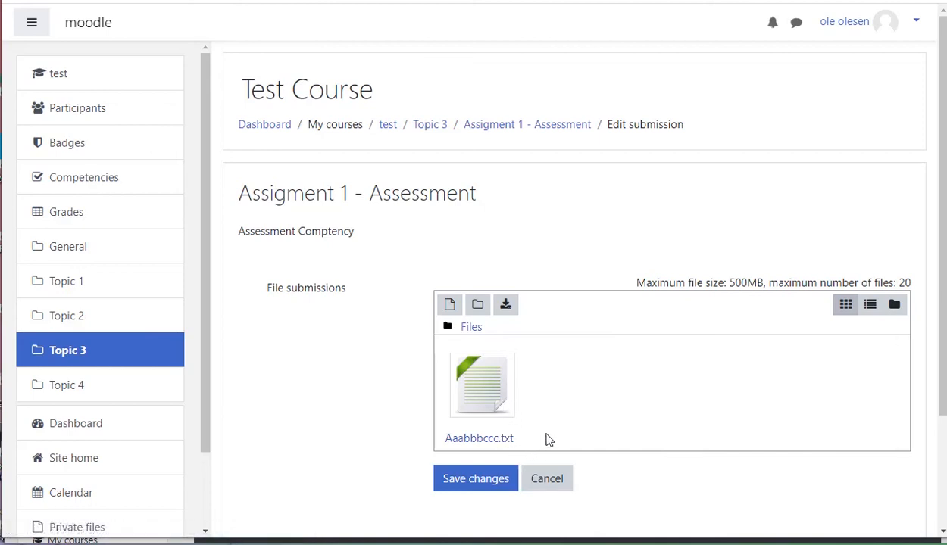
{"action": "left_click", "coordinate": [477, 488]}
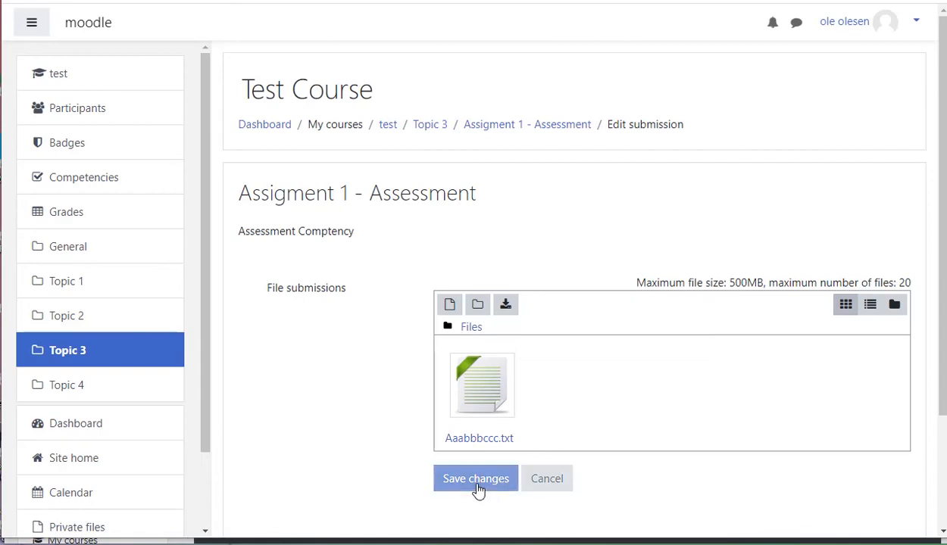
- Review the submission status of the assignment as the student
{"action": "scroll", "coordinate": [500, 402], "scroll_direction": "down", "scroll_amount": 2}
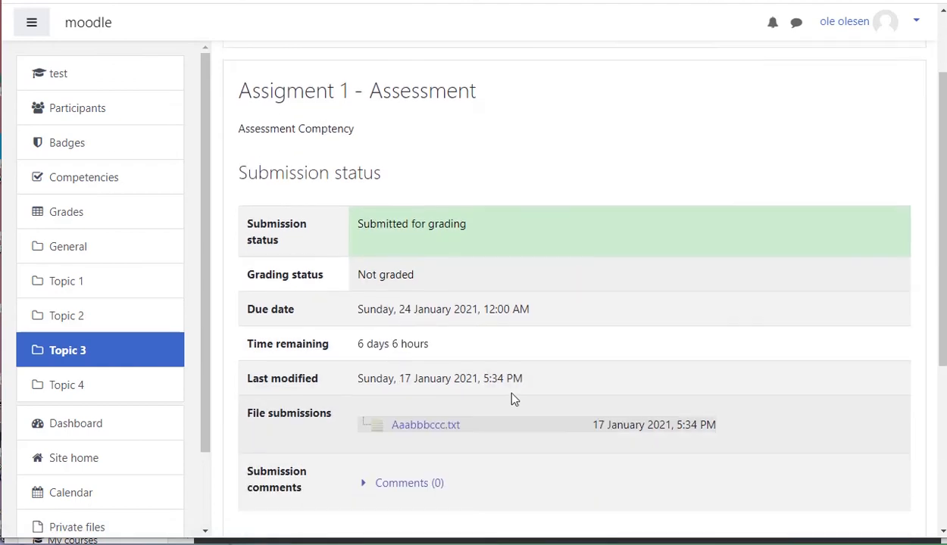
{"action": "scroll", "coordinate": [432, 360], "scroll_direction": "down", "scroll_amount": 1}
{"action": "scroll", "coordinate": [456, 368], "scroll_direction": "down", "scroll_amount": 1}
- As the admin, turn editing off in the test course
{"action": "scroll", "coordinate": [461, 361], "scroll_direction": "up", "scroll_amount": 1}
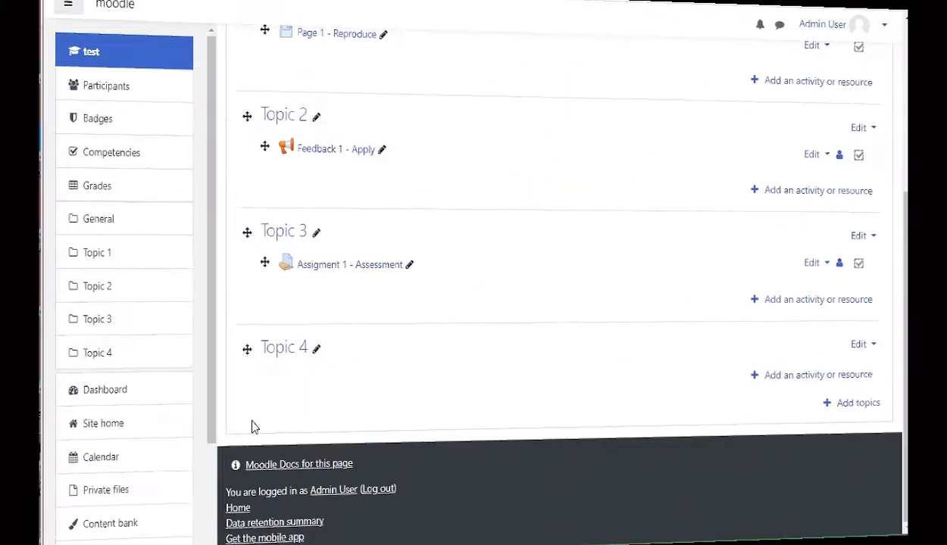
{"action": "scroll", "coordinate": [598, 378], "scroll_direction": "up", "scroll_amount": 3}
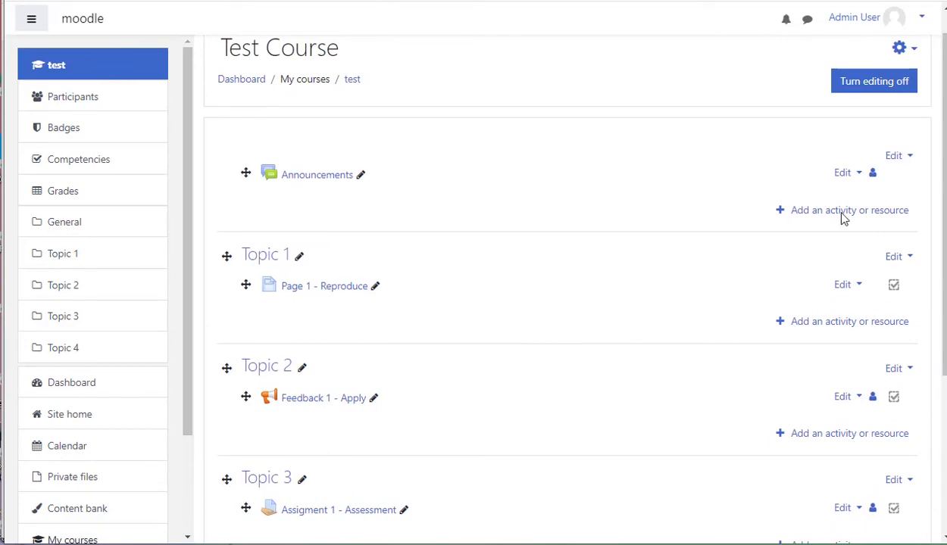
{"action": "left_click", "coordinate": [873, 83]}
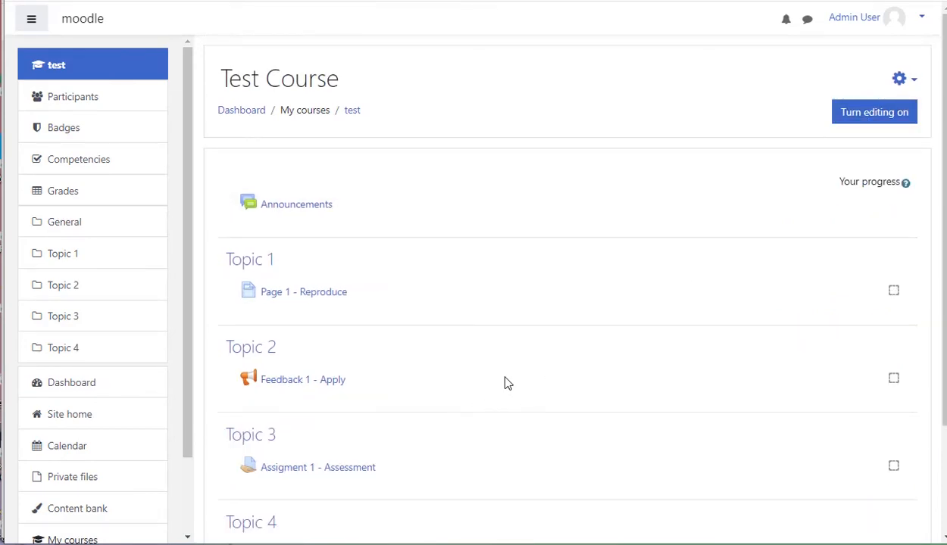
- Go to the Dashboard
{"action": "scroll", "coordinate": [523, 394], "scroll_direction": "down", "scroll_amount": 2}
{"action": "scroll", "coordinate": [482, 366], "scroll_direction": "up", "scroll_amount": 2}
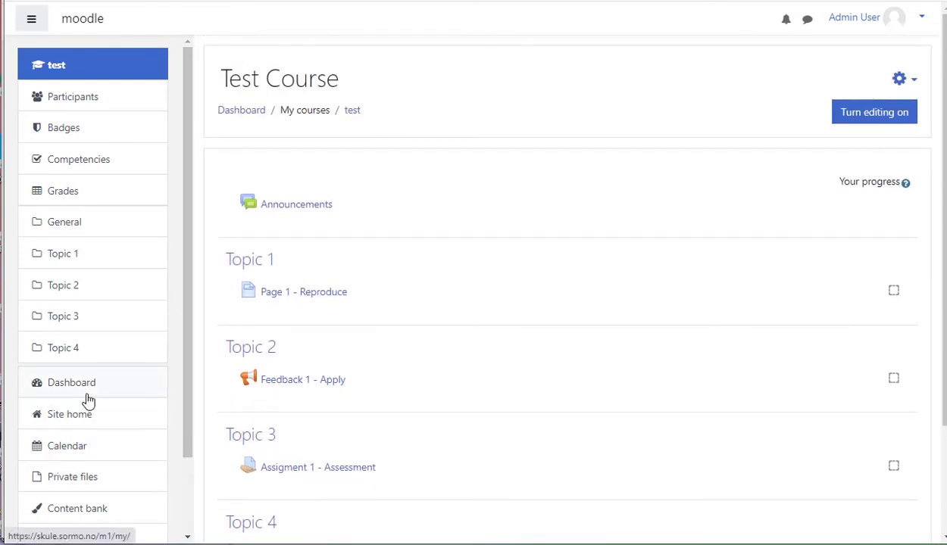
{"action": "left_click", "coordinate": [52, 387]}
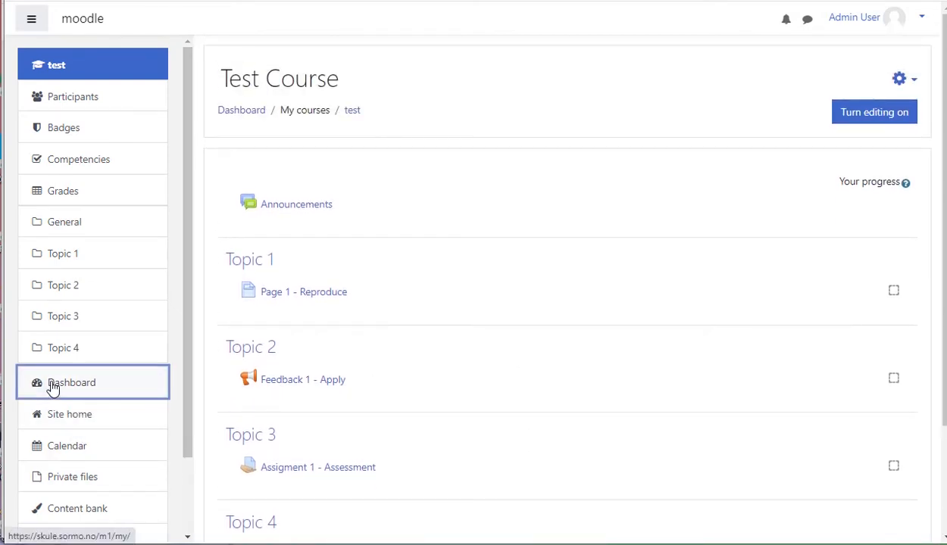
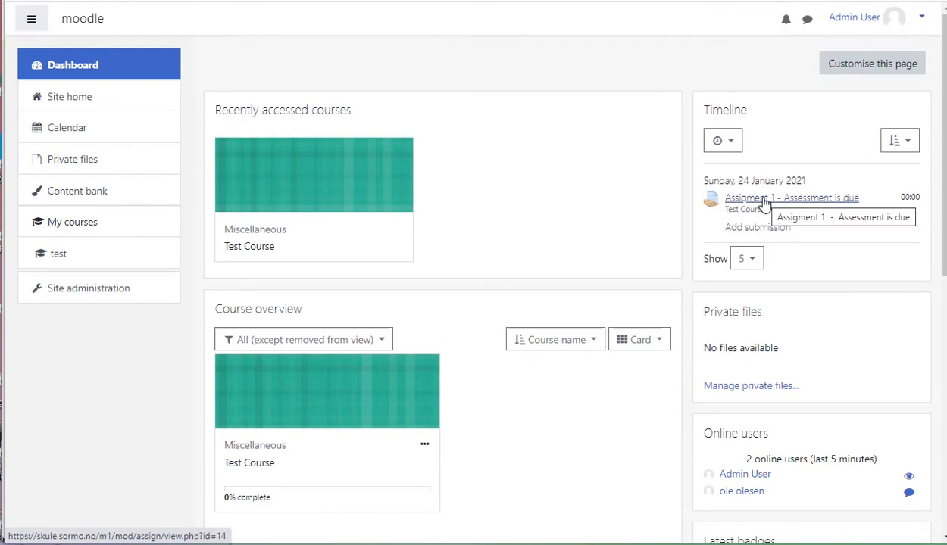
- Open Assignment 1 - Assessment from the timeline and view all its submissions
{"action": "left_click", "coordinate": [764, 202]}
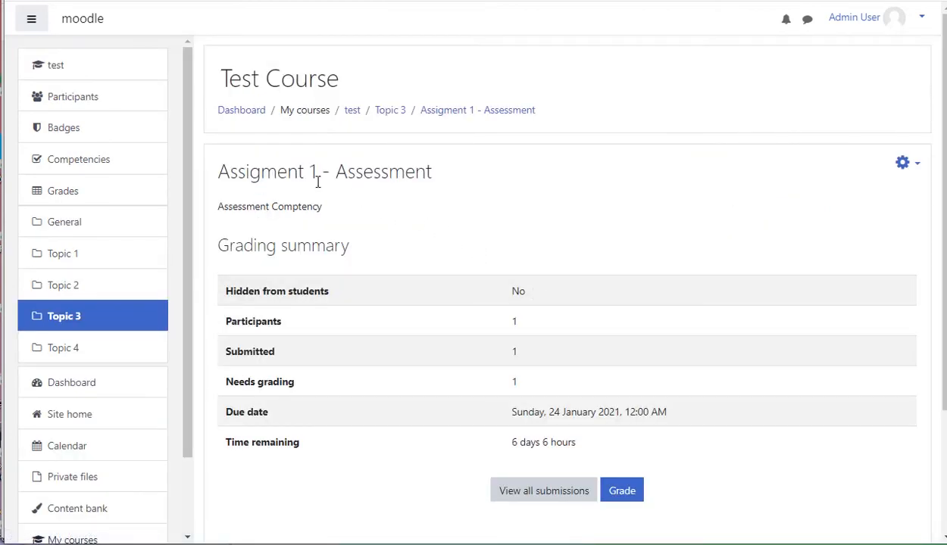
{"action": "left_click", "coordinate": [557, 492]}
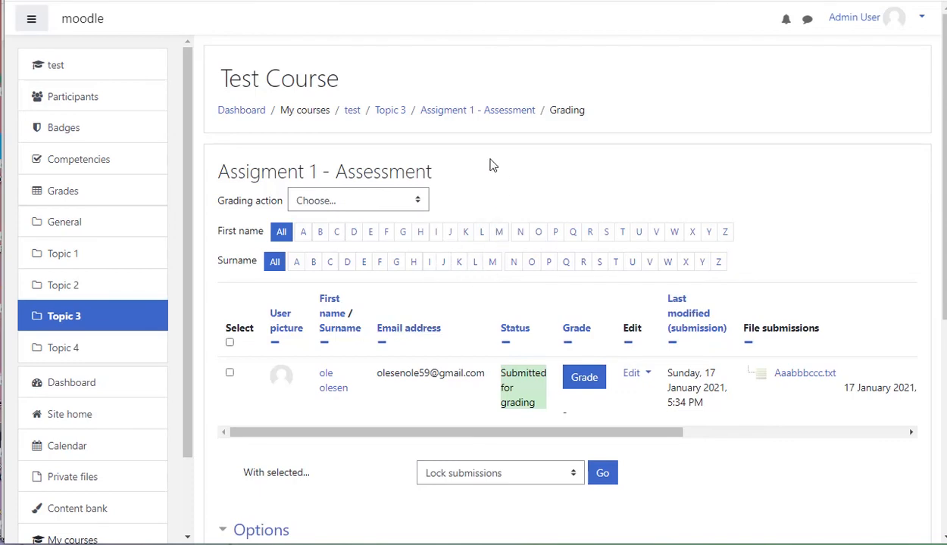
{"action": "left_click", "coordinate": [490, 114]}
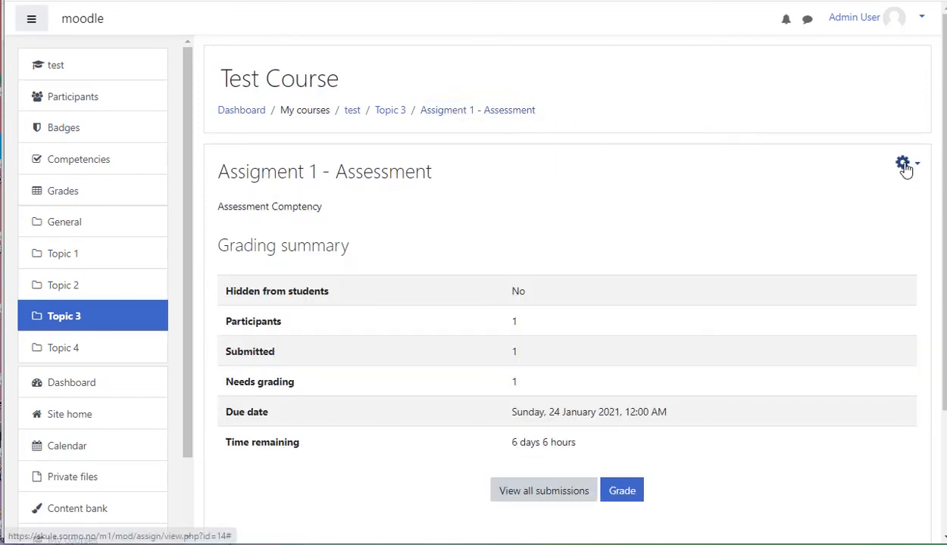
- Open the assignment's competency breakdown and the student's user competency summary for Assessment
{"action": "left_click", "coordinate": [904, 166]}
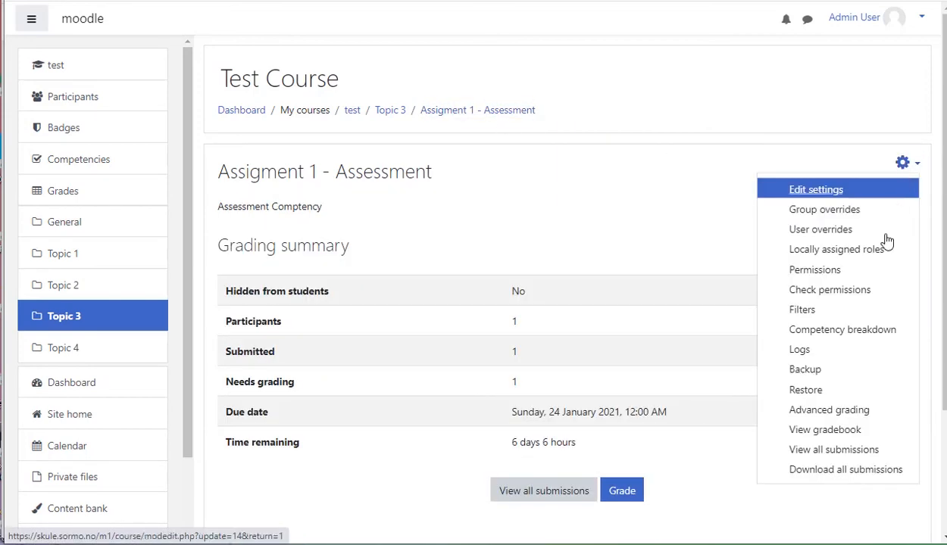
{"action": "left_click", "coordinate": [858, 333]}
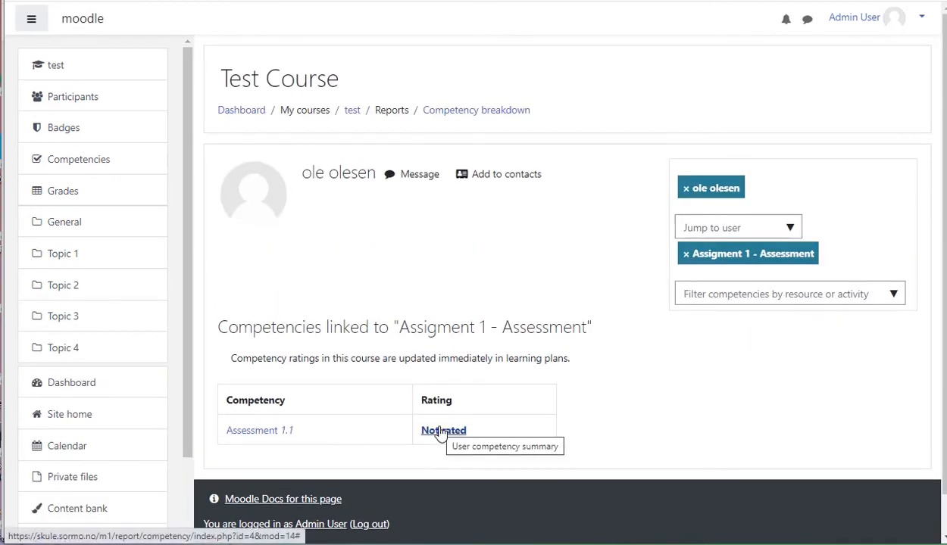
{"action": "left_click", "coordinate": [442, 431]}
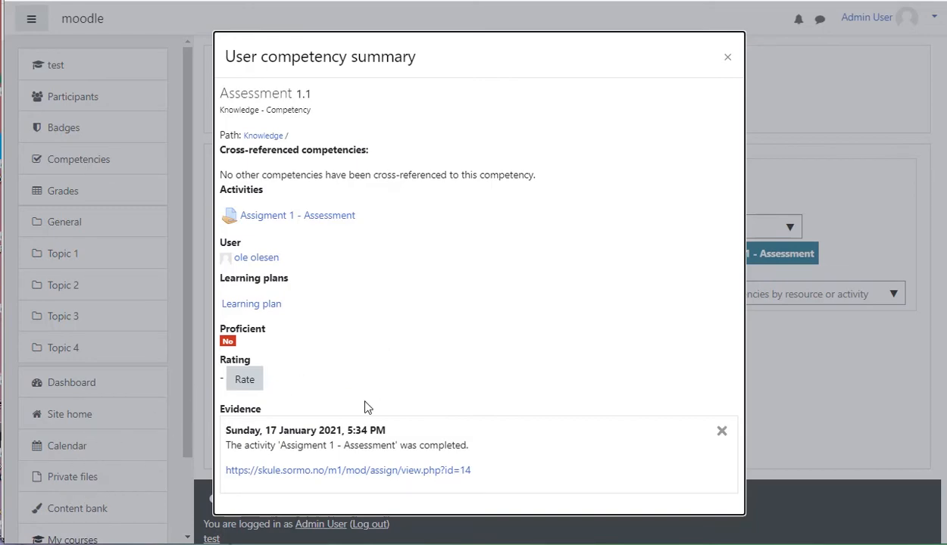
- As the student, open the Learning plan from the dashboard and review its competencies
{"action": "left_click", "coordinate": [78, 421]}
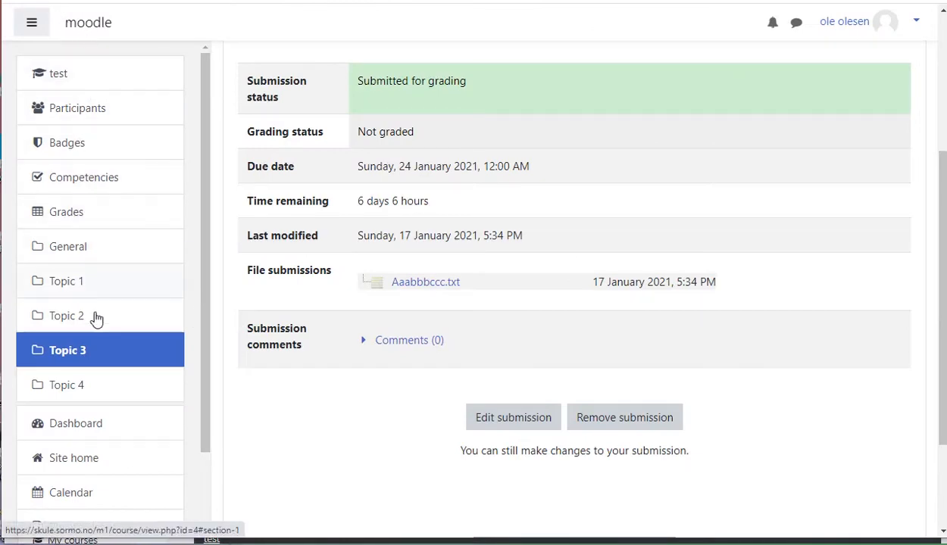
{"action": "left_click", "coordinate": [88, 426]}
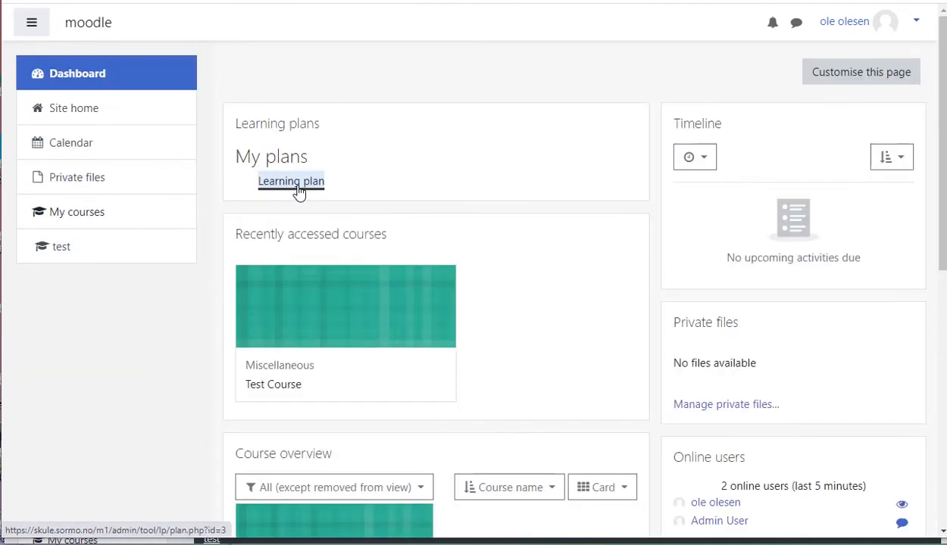
{"action": "left_click", "coordinate": [298, 189]}
{"action": "scroll", "coordinate": [554, 328], "scroll_direction": "down", "scroll_amount": 3}
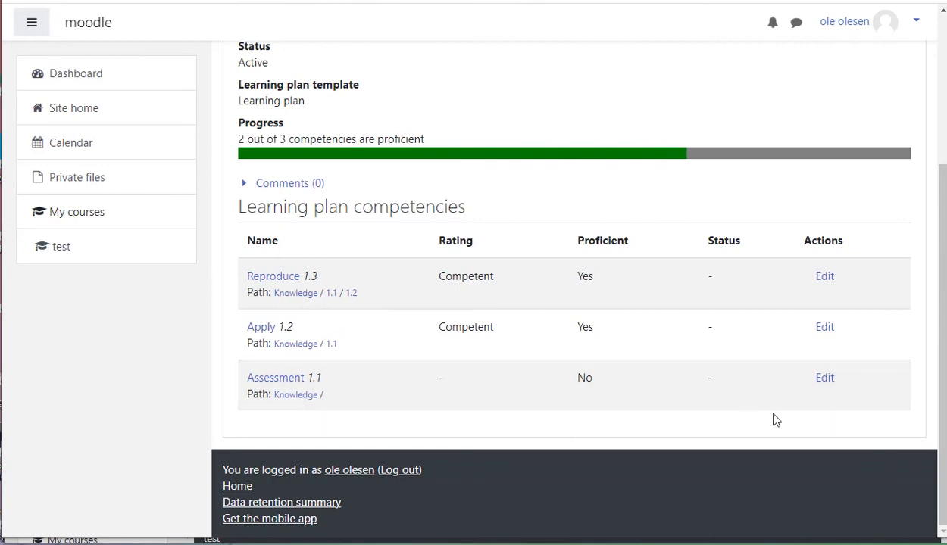
- Request a review of the Assessment competency in the student's learning plan
{"action": "left_click", "coordinate": [825, 383]}
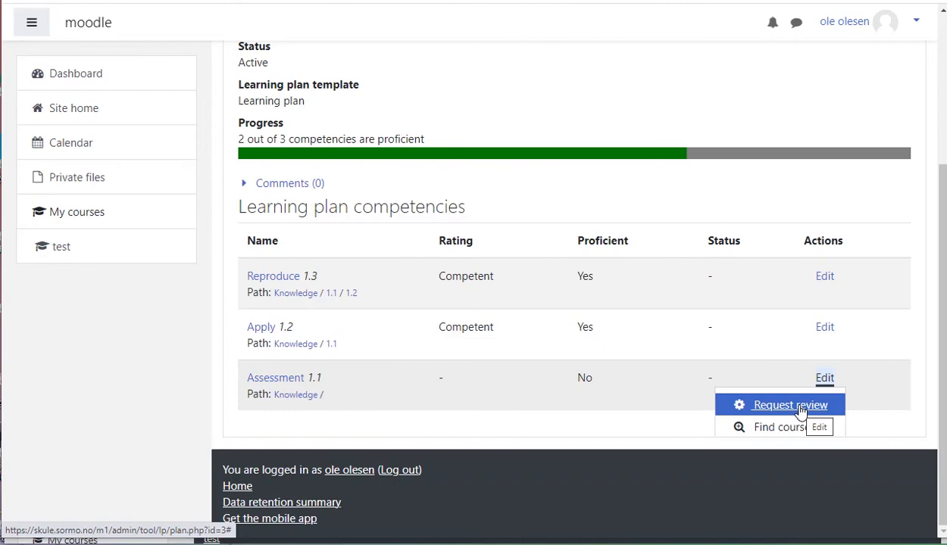
{"action": "left_click", "coordinate": [797, 406]}
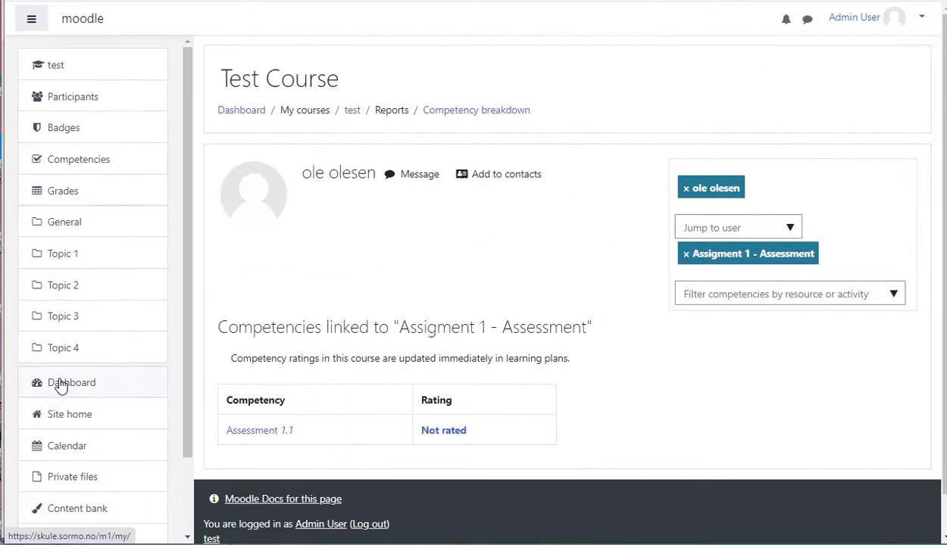
- As the admin, open the Assessment competency awaiting review from the dashboard and start the review
{"action": "left_click", "coordinate": [61, 386]}
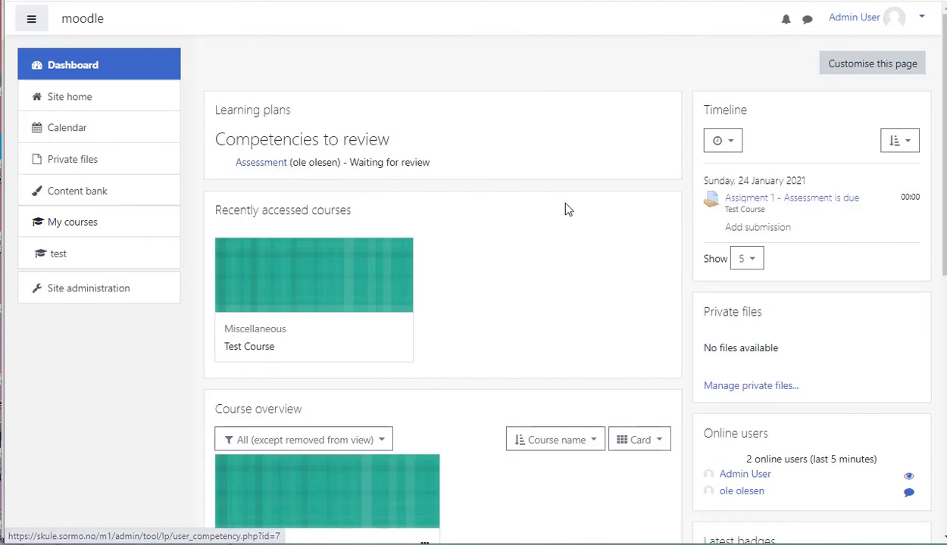
{"action": "left_click", "coordinate": [261, 163]}
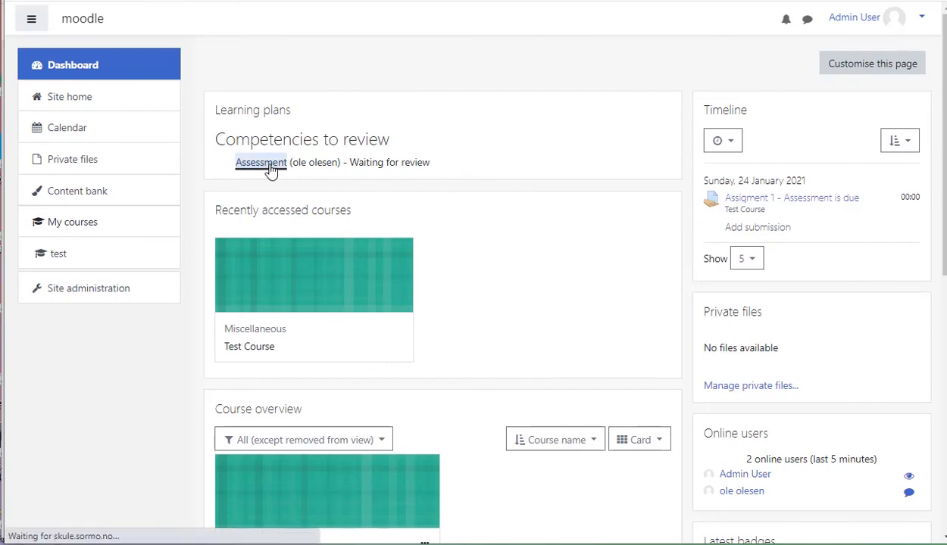
{"action": "scroll", "coordinate": [455, 333], "scroll_direction": "down", "scroll_amount": 3}
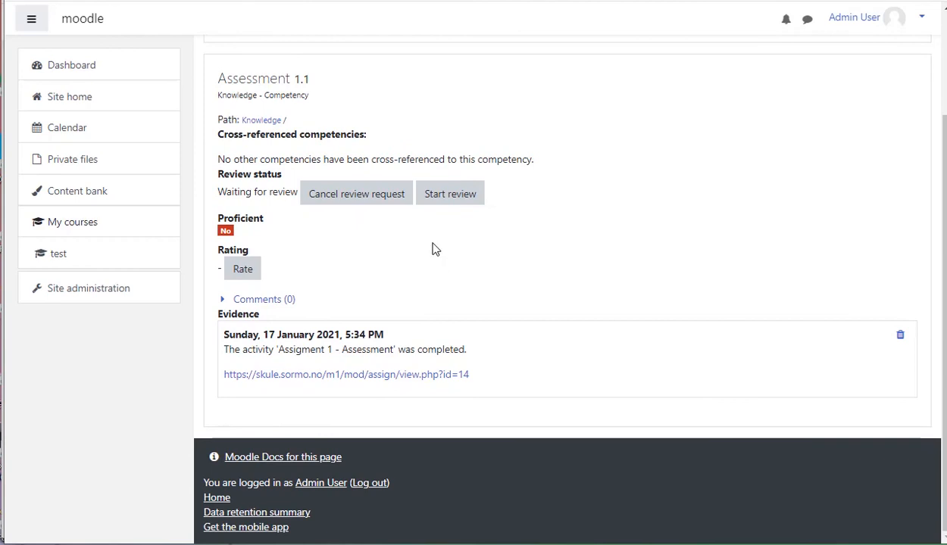
{"action": "left_click", "coordinate": [454, 198]}
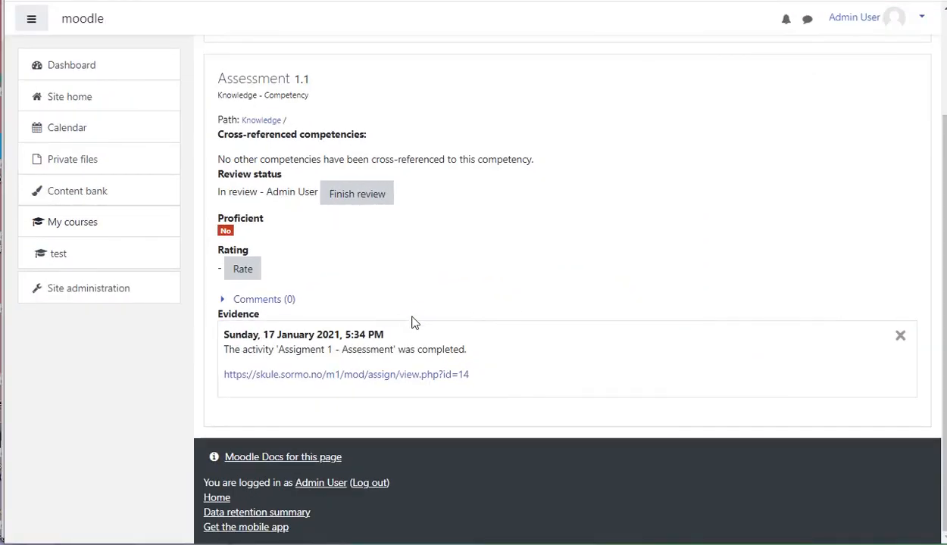
- Return to Assignment 1 - Assessment and view all its submissions
{"action": "left_click", "coordinate": [425, 381]}
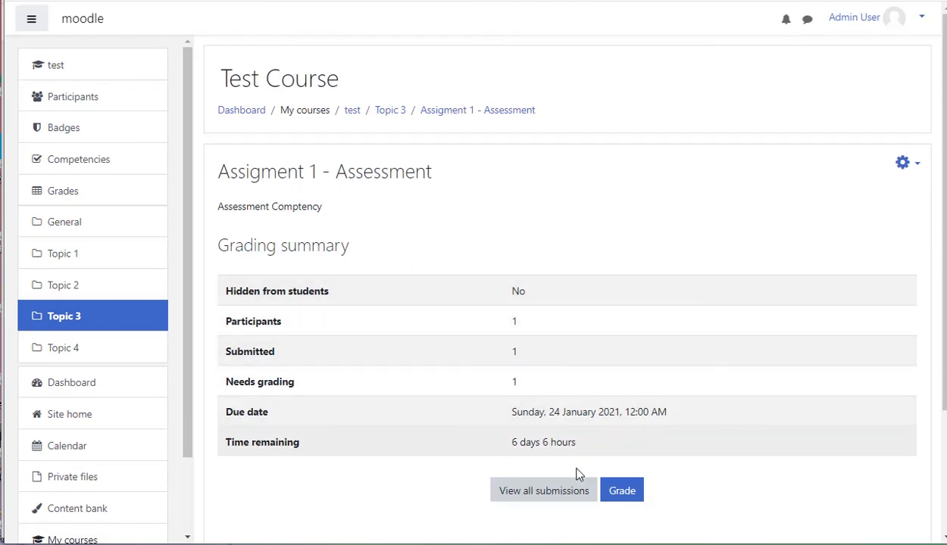
{"action": "left_click", "coordinate": [543, 491]}
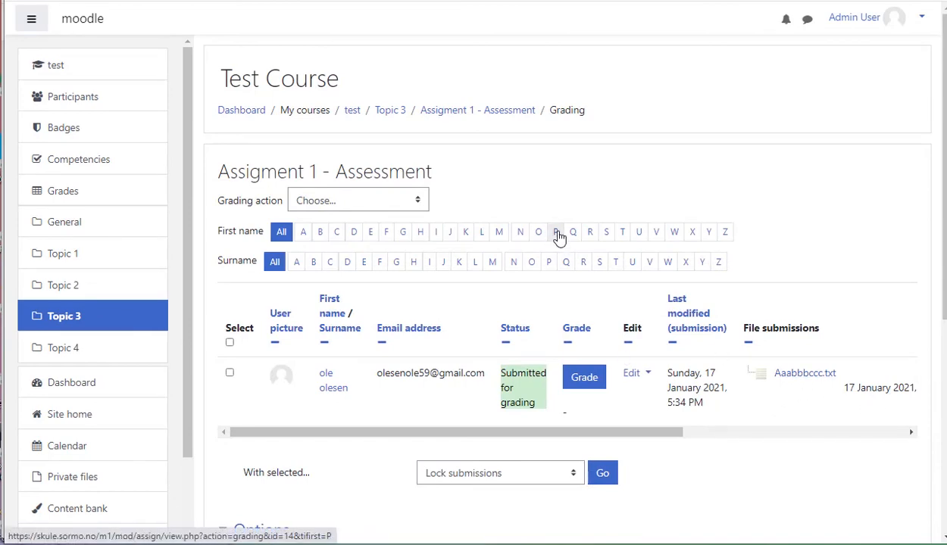
{"action": "left_click", "coordinate": [500, 115]}
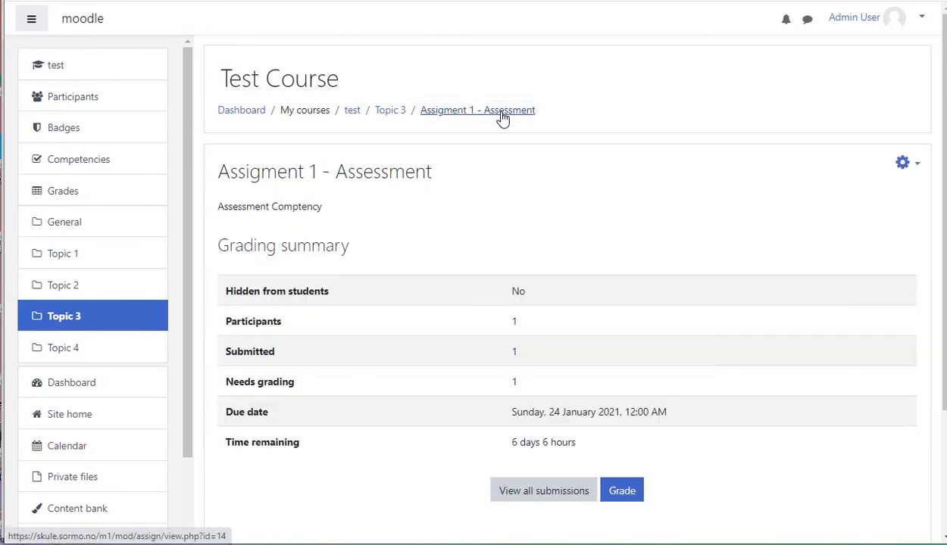
- From the assignment's competency breakdown, rate the student's Assessment competency as Competent with the evidence note 'good'
{"action": "left_click", "coordinate": [909, 167]}
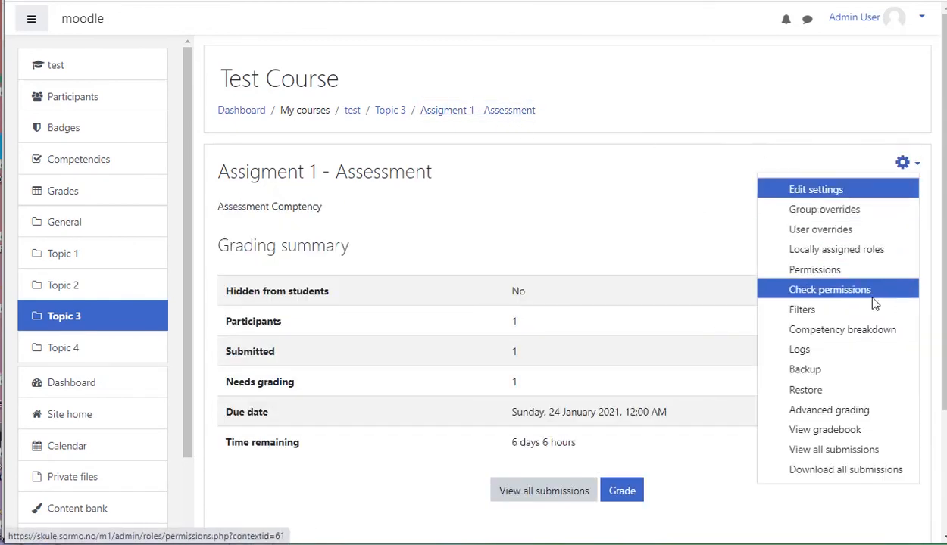
{"action": "left_click", "coordinate": [826, 330]}
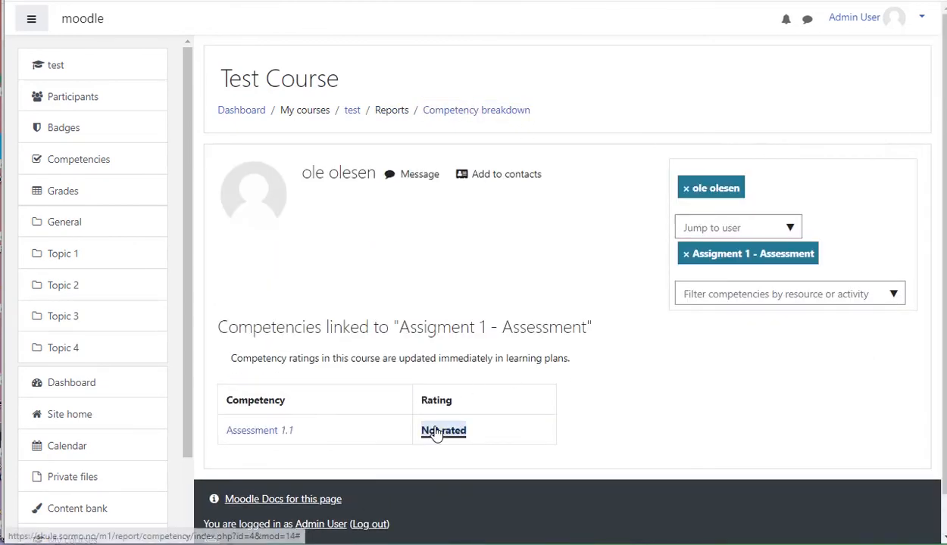
{"action": "left_click", "coordinate": [443, 431]}
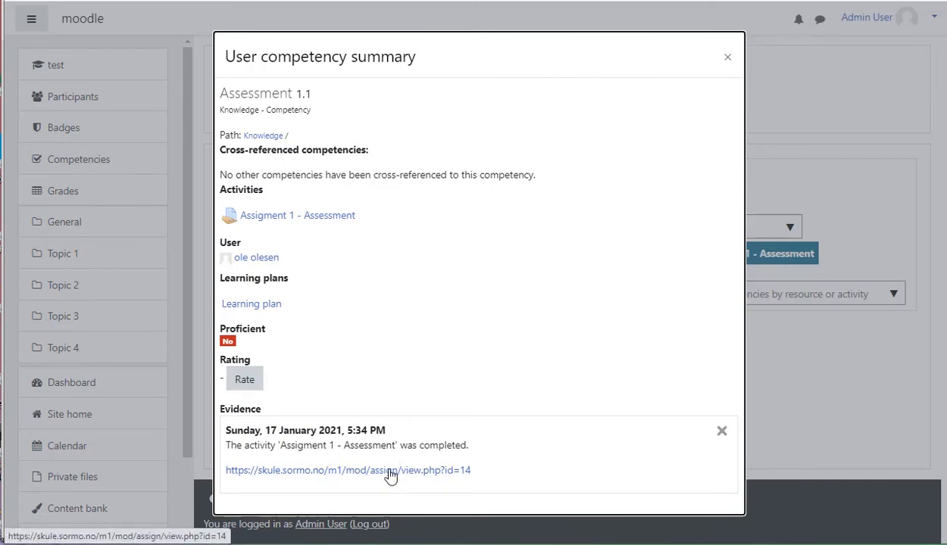
{"action": "left_click", "coordinate": [245, 383]}
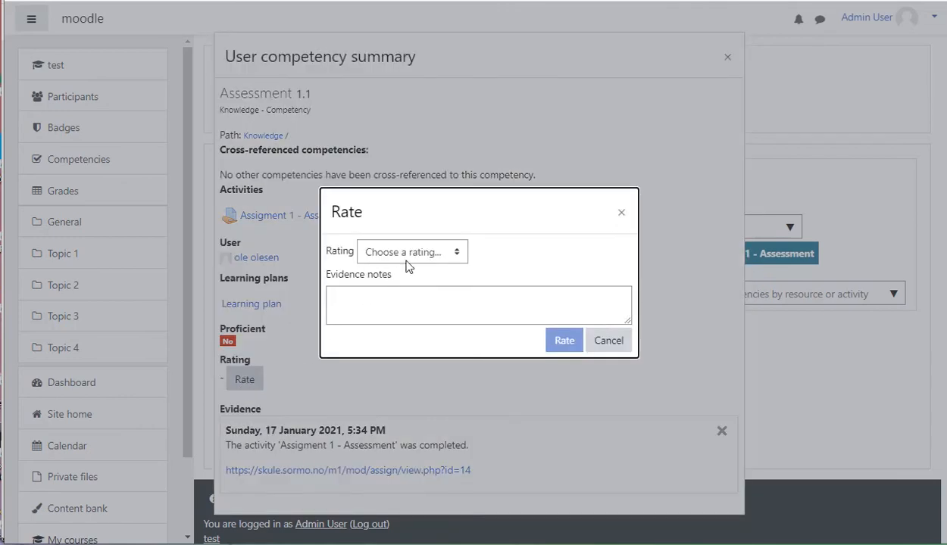
{"action": "left_click", "coordinate": [409, 257]}
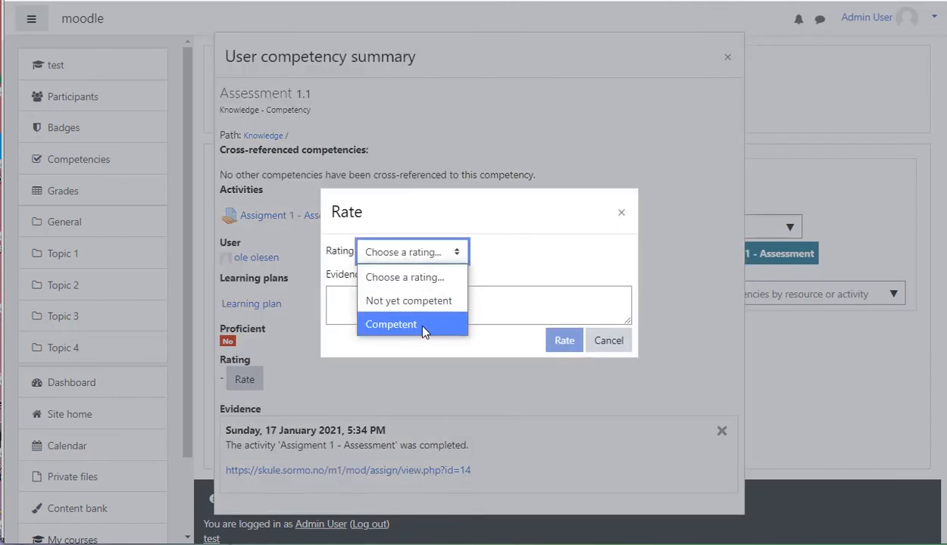
{"action": "left_click", "coordinate": [423, 331]}
{"action": "left_click", "coordinate": [498, 308]}
{"action": "type", "text": "good"}
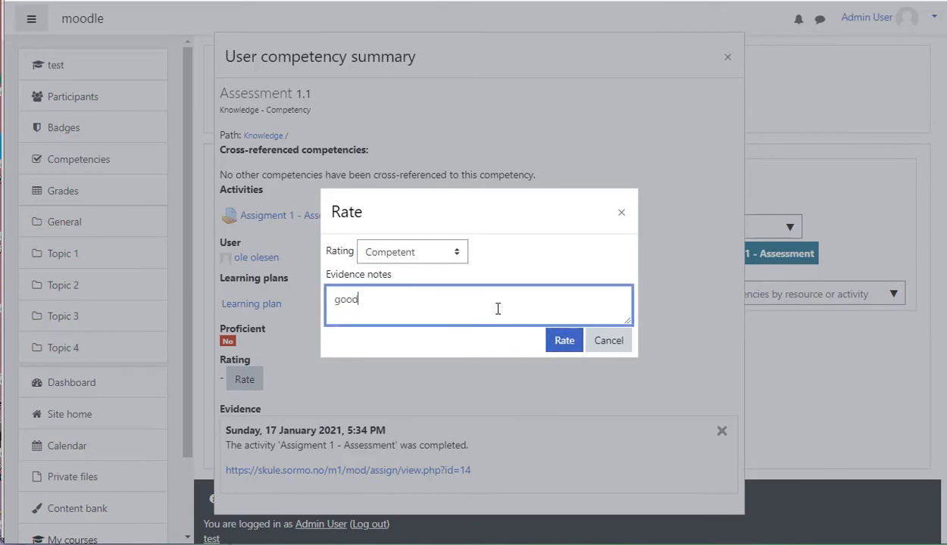
{"action": "left_click", "coordinate": [551, 344]}
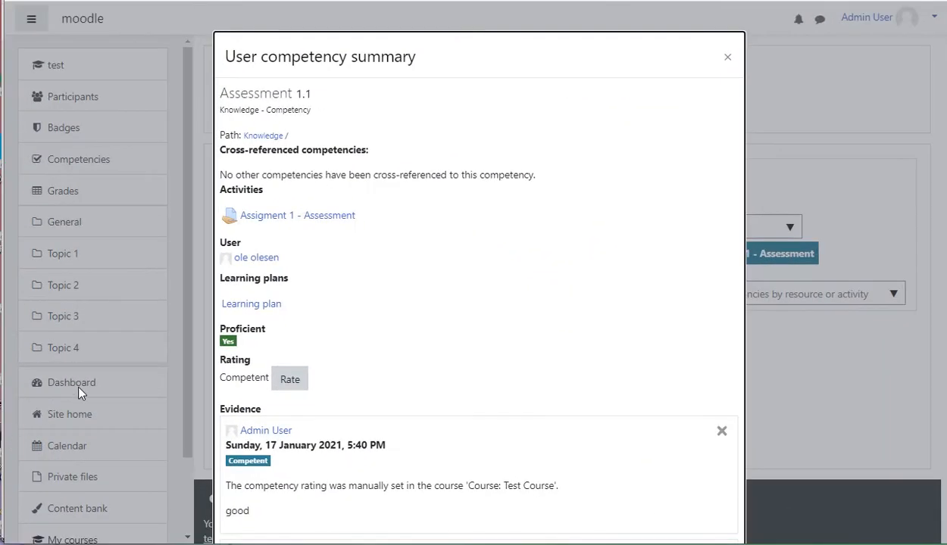
- Finish the review of the Assessment competency from the dashboard and refresh the student's learning plan
{"action": "left_click", "coordinate": [79, 388]}
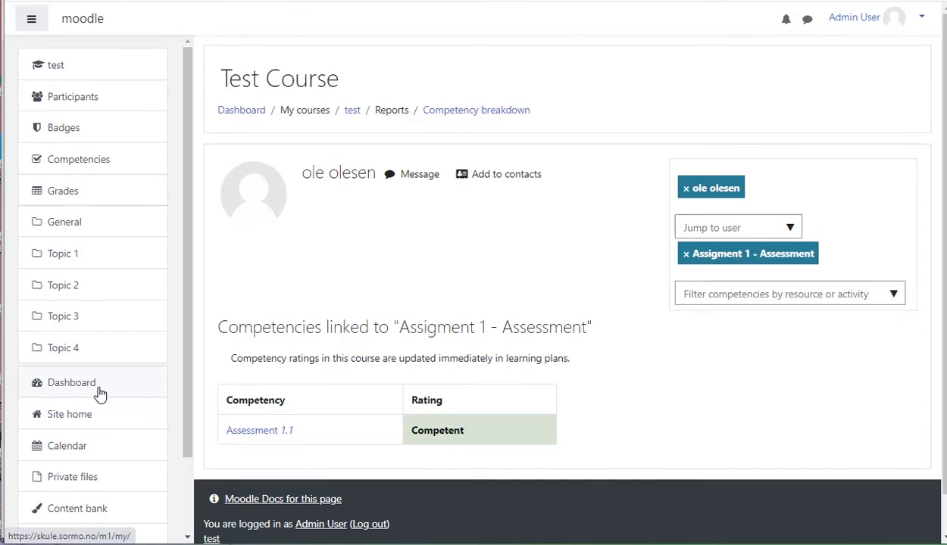
{"action": "left_click", "coordinate": [72, 383]}
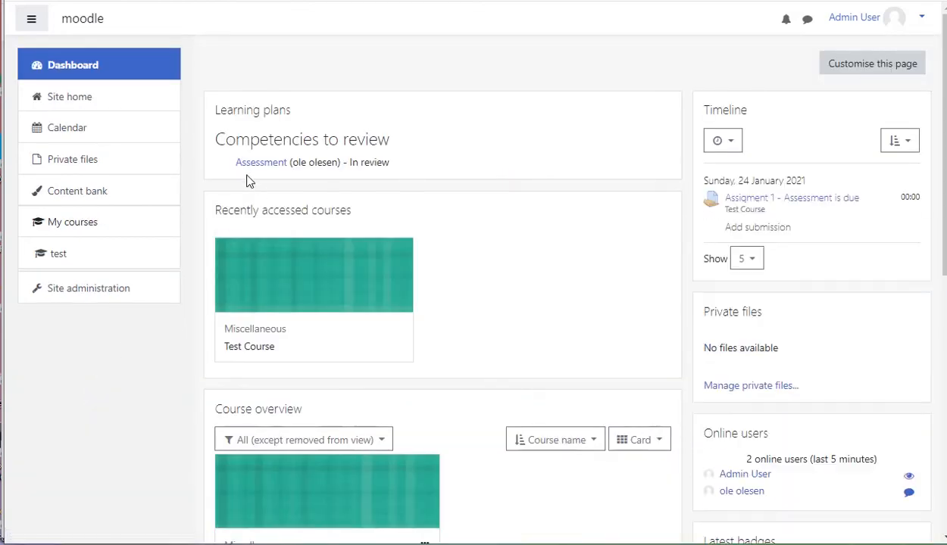
{"action": "left_click", "coordinate": [252, 164]}
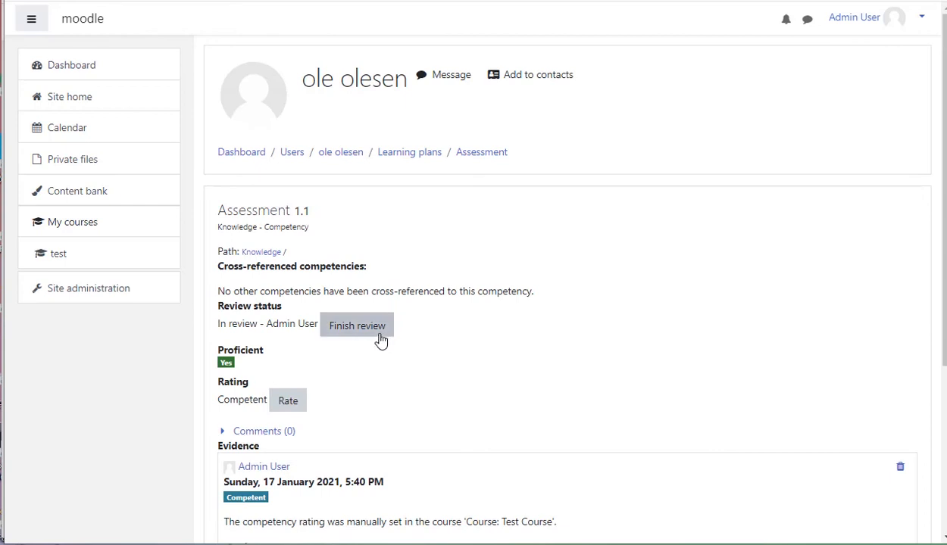
{"action": "left_click", "coordinate": [370, 335]}
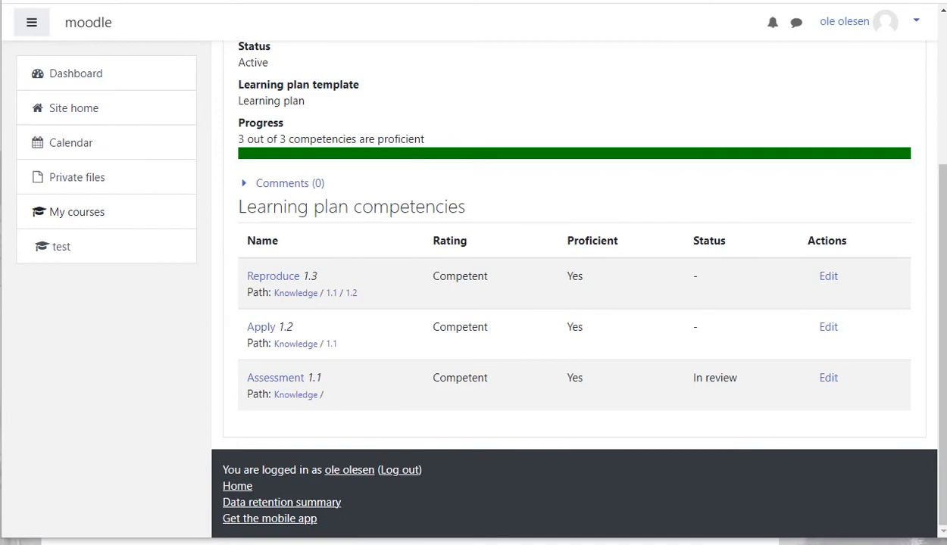
{"action": "key", "text": "F5"}
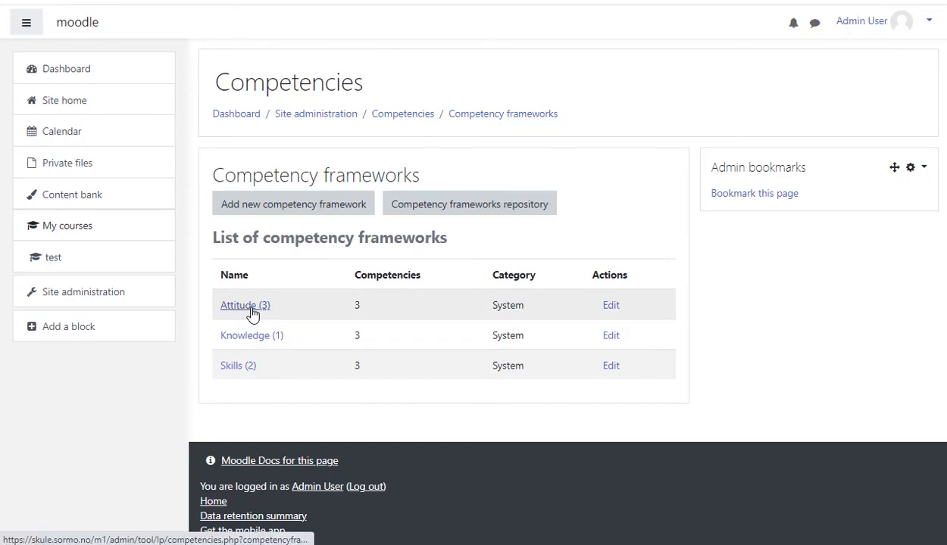
- Open the Skills competency framework and inspect its Understand, Imitate and Develope competencies
{"action": "left_click", "coordinate": [238, 366]}
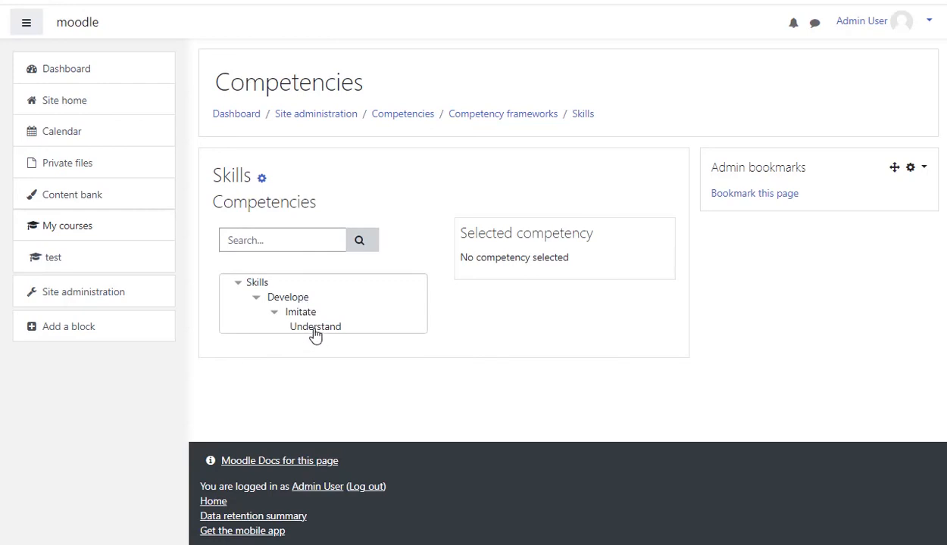
{"action": "left_click", "coordinate": [317, 326]}
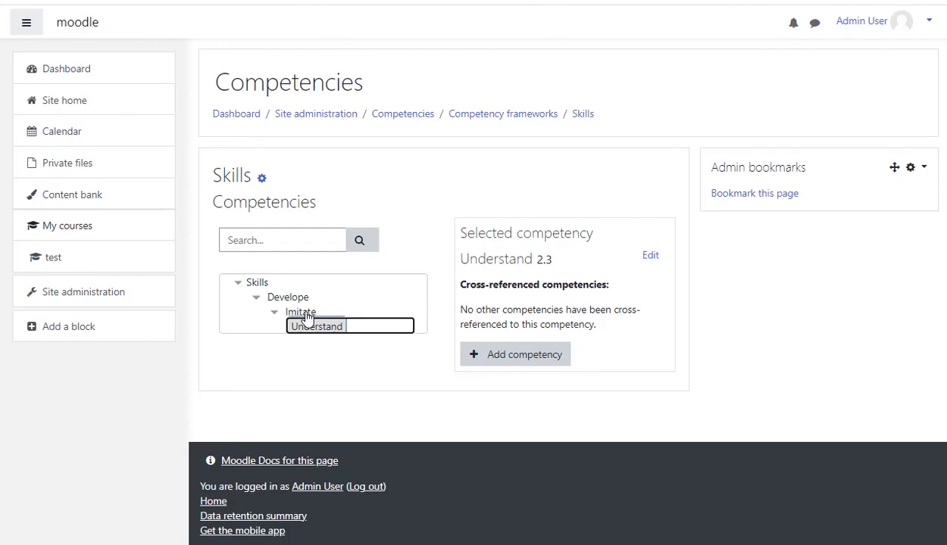
{"action": "left_click", "coordinate": [302, 312]}
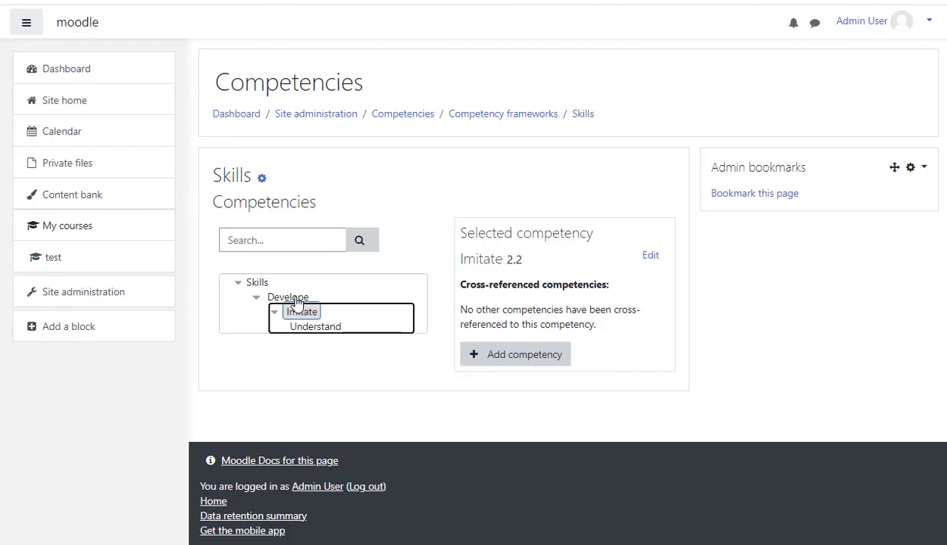
{"action": "left_click", "coordinate": [295, 298]}
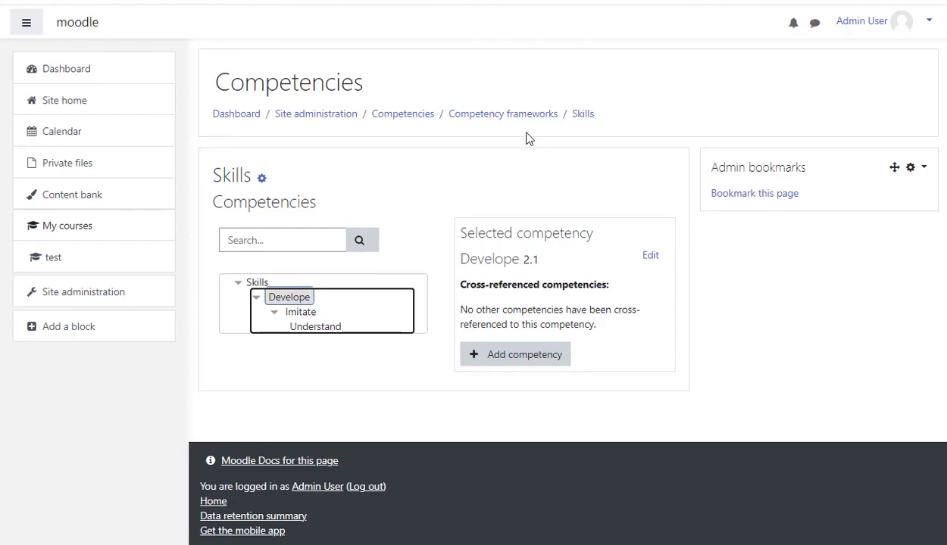
{"action": "left_click", "coordinate": [512, 116]}
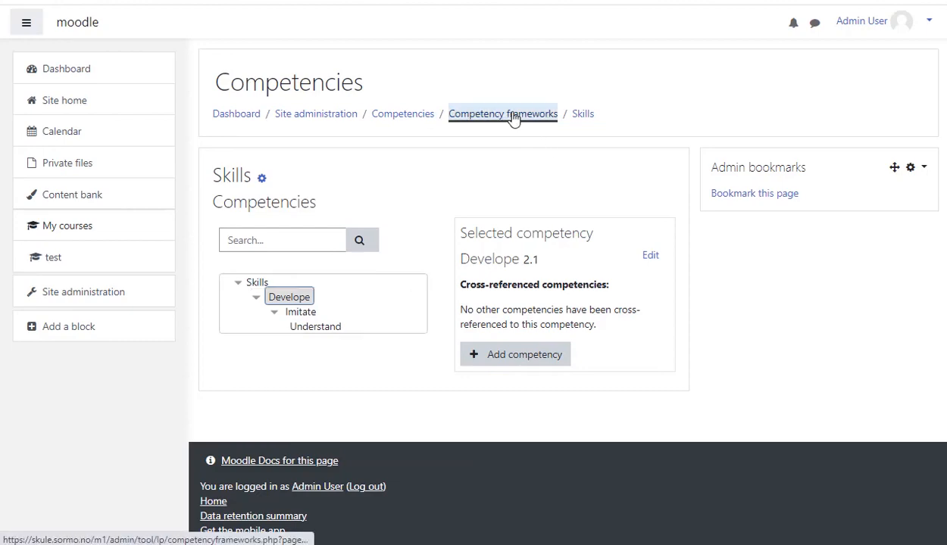
- Open the Attitude competency framework to inspect its competencies, then return to the frameworks list
{"action": "left_click", "coordinate": [241, 307]}
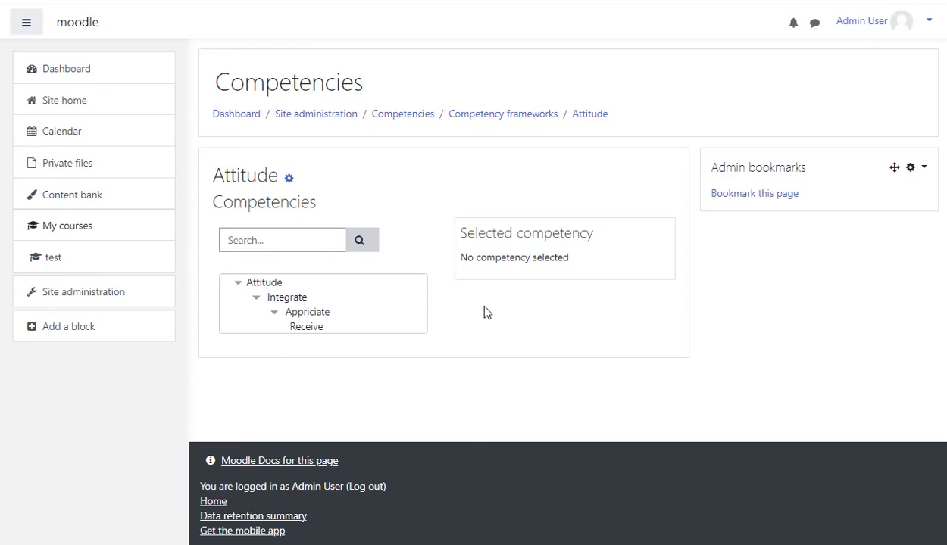
{"action": "left_click", "coordinate": [527, 120]}
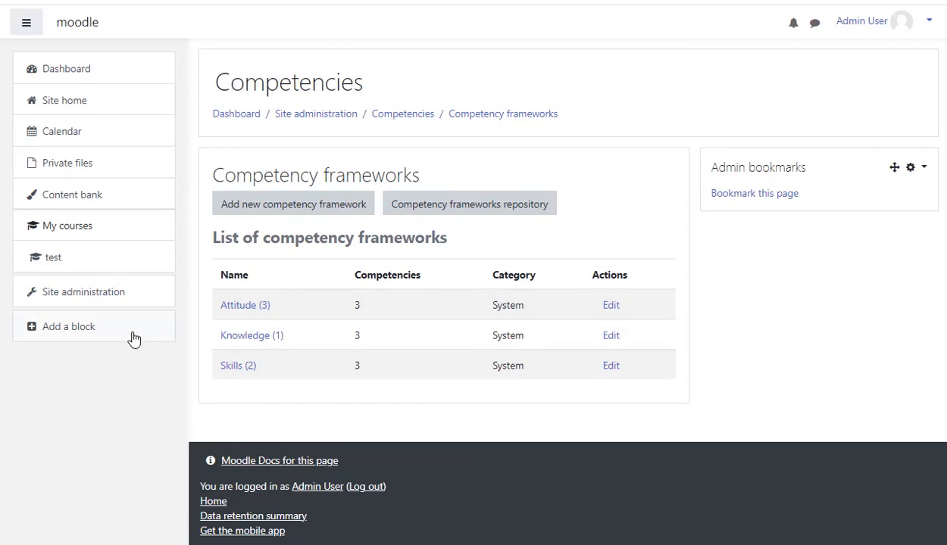
- Add the Skills framework's Imitate and Understand competencies to the 'Learning plan' template
{"action": "left_click", "coordinate": [74, 297]}
{"action": "scroll", "coordinate": [446, 356], "scroll_direction": "down", "scroll_amount": 3}
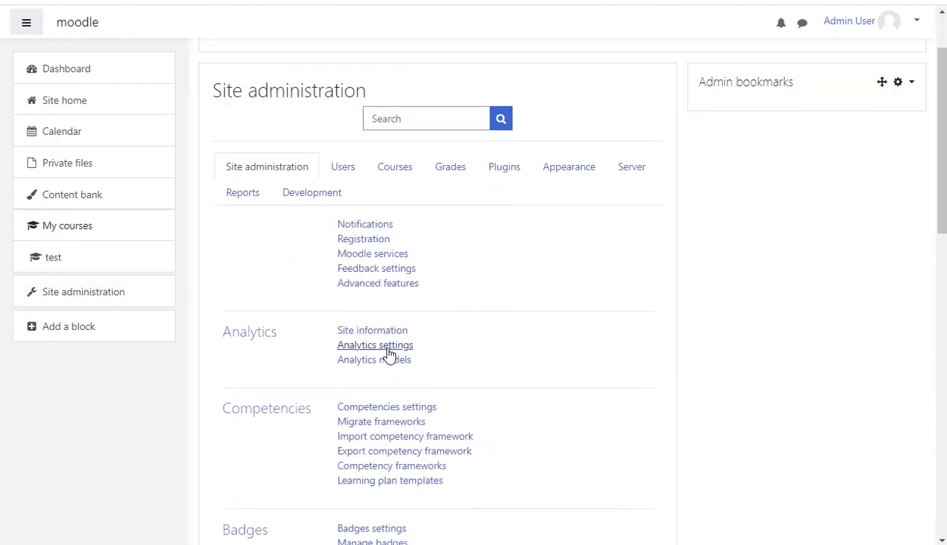
{"action": "left_click", "coordinate": [417, 327]}
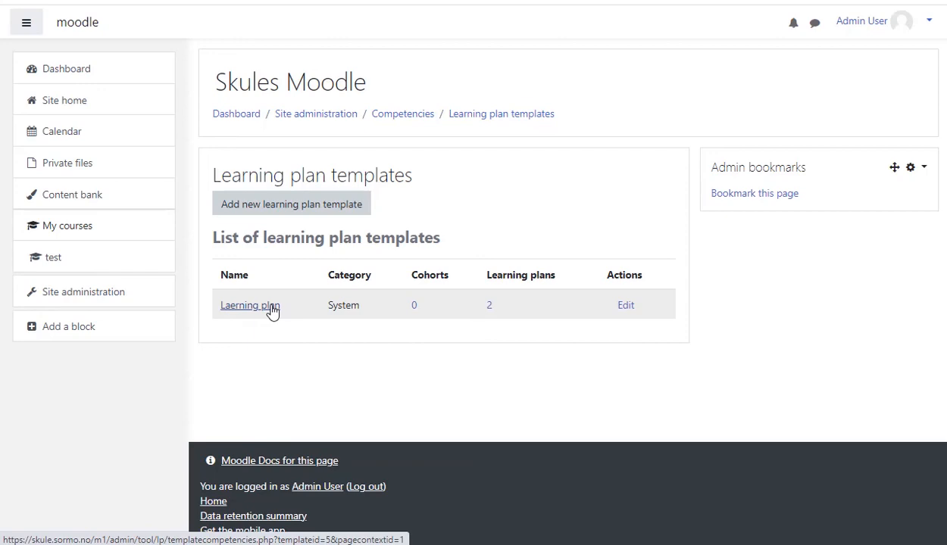
{"action": "left_click", "coordinate": [271, 307]}
{"action": "scroll", "coordinate": [311, 321], "scroll_direction": "down", "scroll_amount": 3}
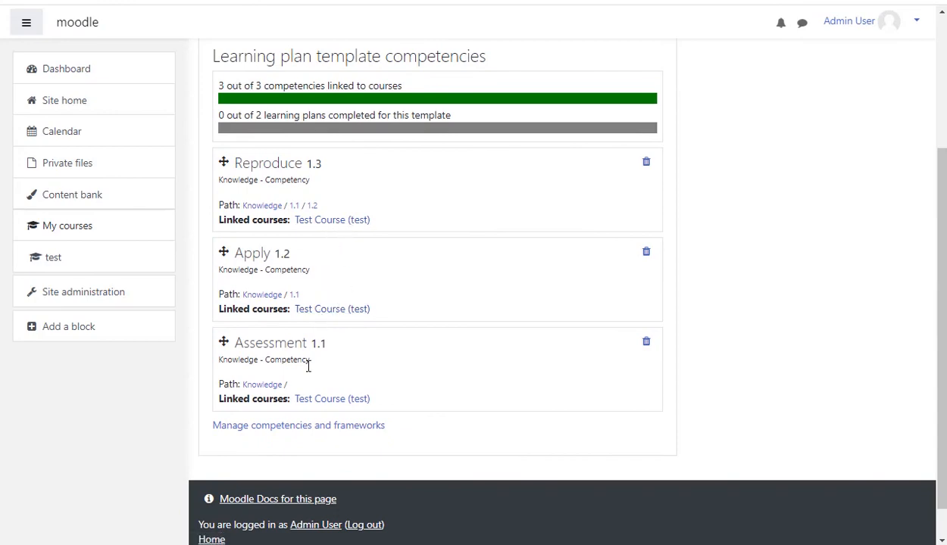
{"action": "scroll", "coordinate": [385, 314], "scroll_direction": "up", "scroll_amount": 1}
{"action": "scroll", "coordinate": [385, 307], "scroll_direction": "up", "scroll_amount": 3}
{"action": "left_click", "coordinate": [325, 218]}
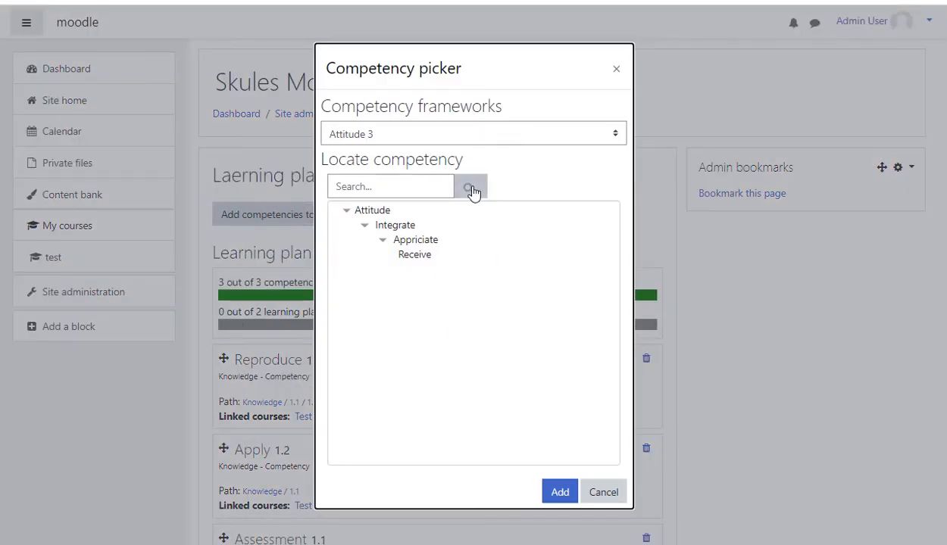
{"action": "left_click", "coordinate": [617, 134]}
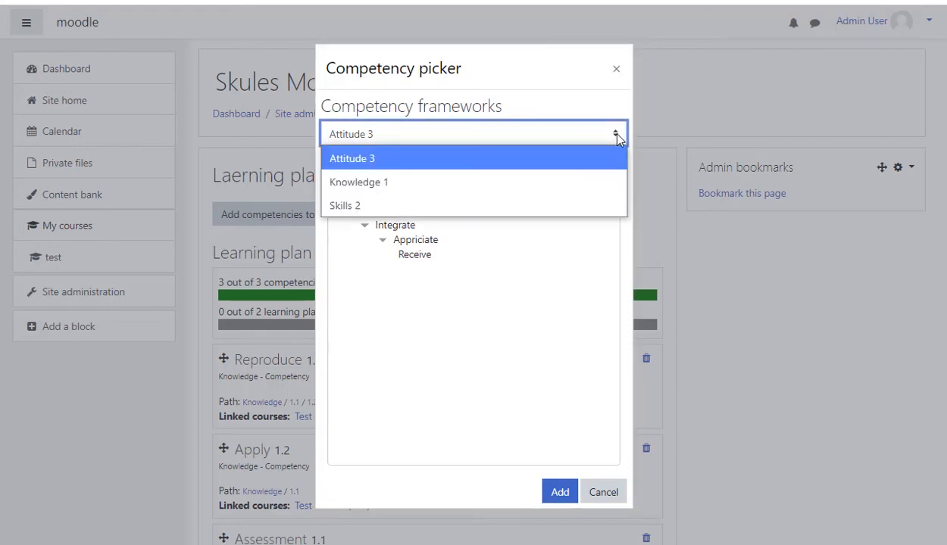
{"action": "left_click", "coordinate": [358, 207]}
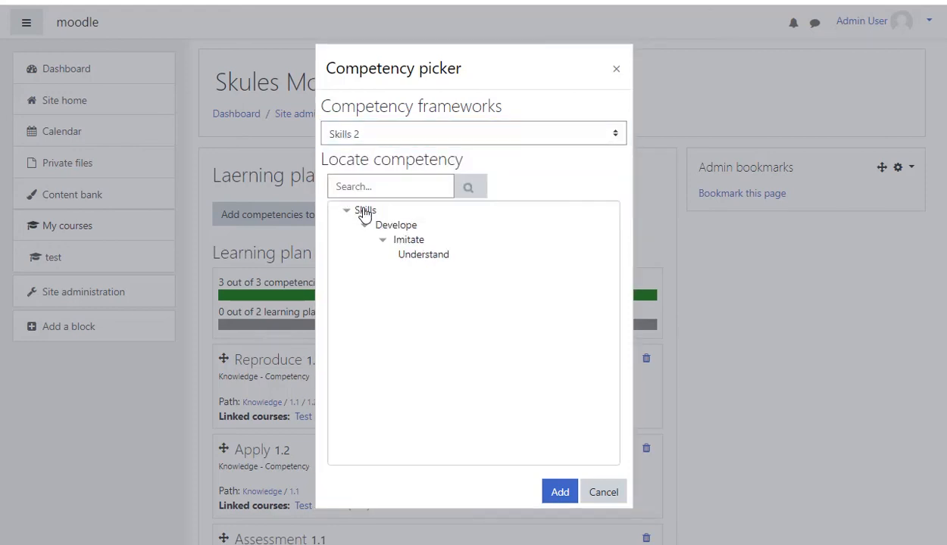
{"action": "left_click", "coordinate": [426, 257]}
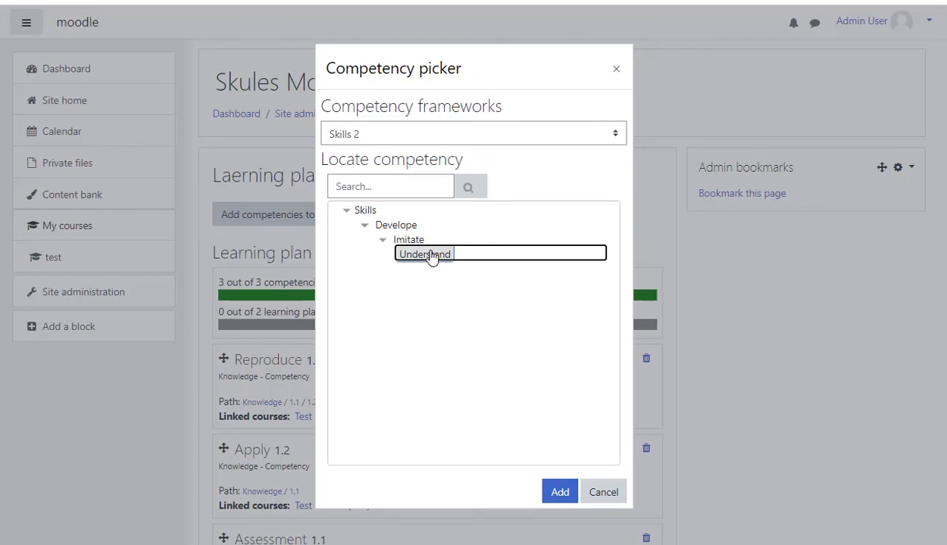
{"action": "left_click_drag", "start_coordinate": [416, 240], "coordinate": [417, 256]}
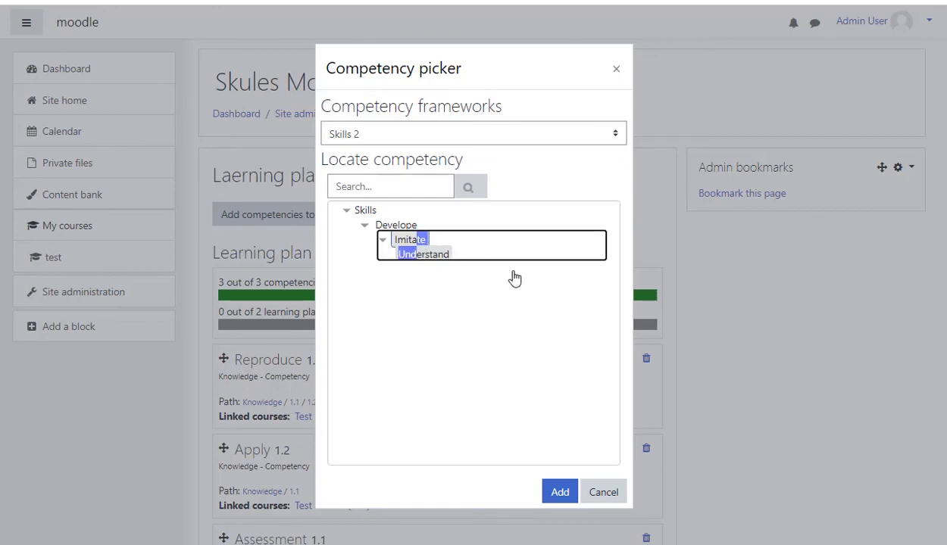
{"action": "left_click", "coordinate": [560, 492]}
- Review the template's competency list and the student's learning plan for the added Skills competencies
{"action": "scroll", "coordinate": [488, 468], "scroll_direction": "down", "scroll_amount": 4}
{"action": "scroll", "coordinate": [464, 466], "scroll_direction": "down", "scroll_amount": 2}
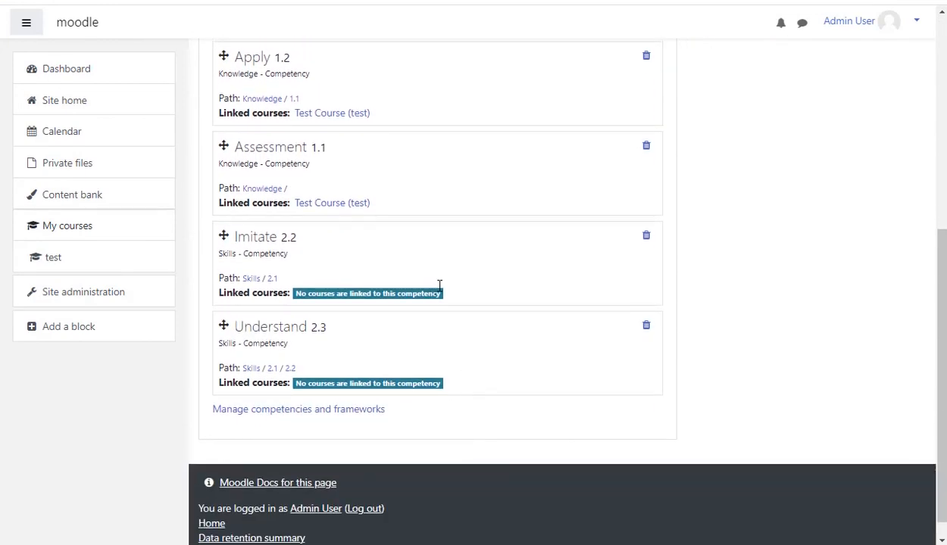
{"action": "scroll", "coordinate": [303, 294], "scroll_direction": "up", "scroll_amount": 1}
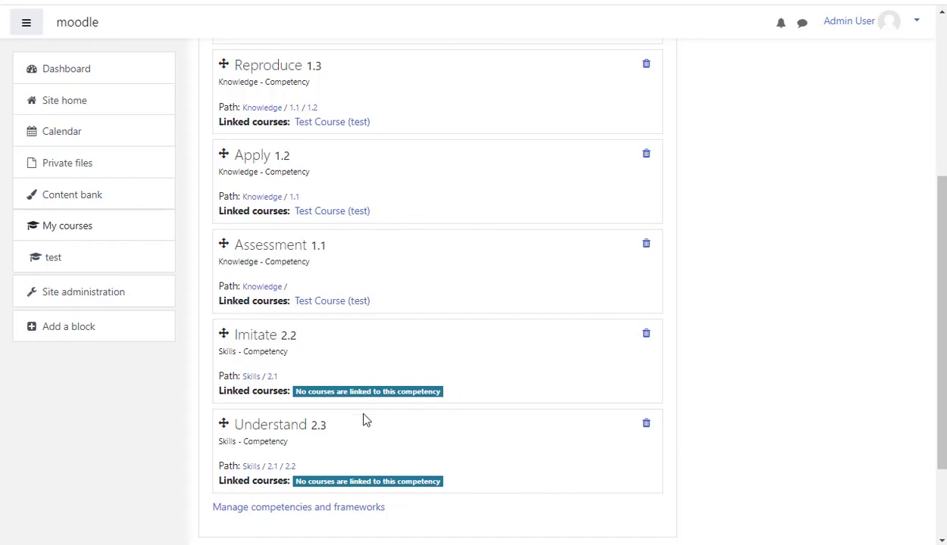
{"action": "scroll", "coordinate": [465, 405], "scroll_direction": "up", "scroll_amount": 5}
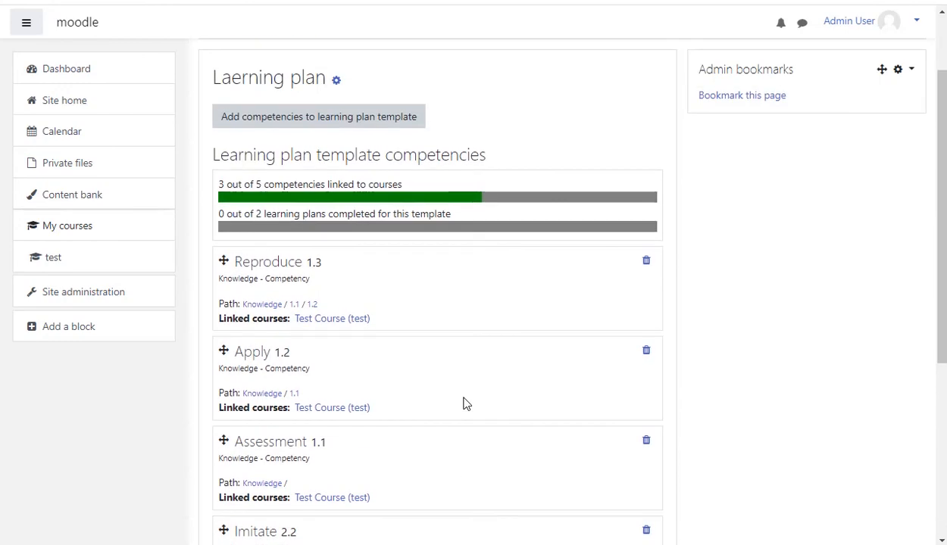
{"action": "scroll", "coordinate": [436, 427], "scroll_direction": "up", "scroll_amount": 1}
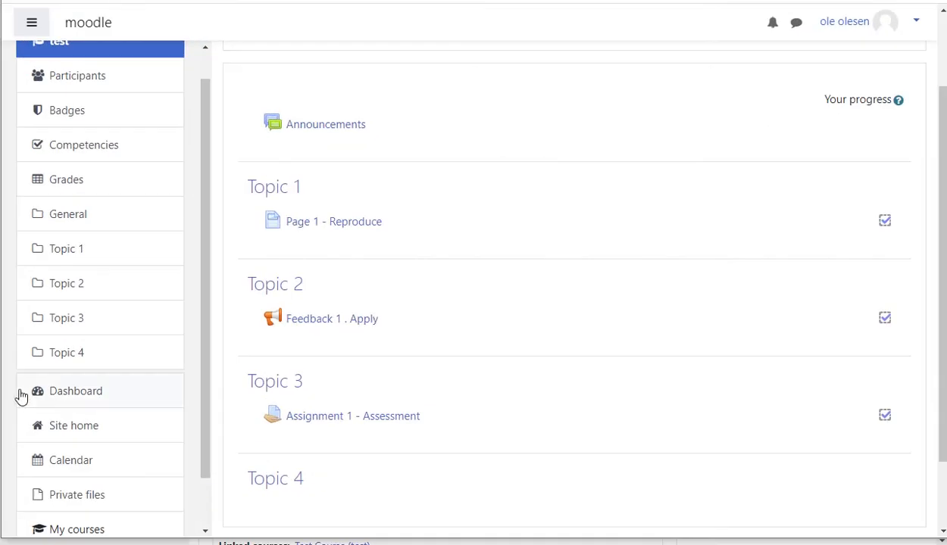
{"action": "left_click", "coordinate": [89, 398]}
{"action": "left_click", "coordinate": [322, 191]}
{"action": "scroll", "coordinate": [377, 247], "scroll_direction": "down", "scroll_amount": 3}
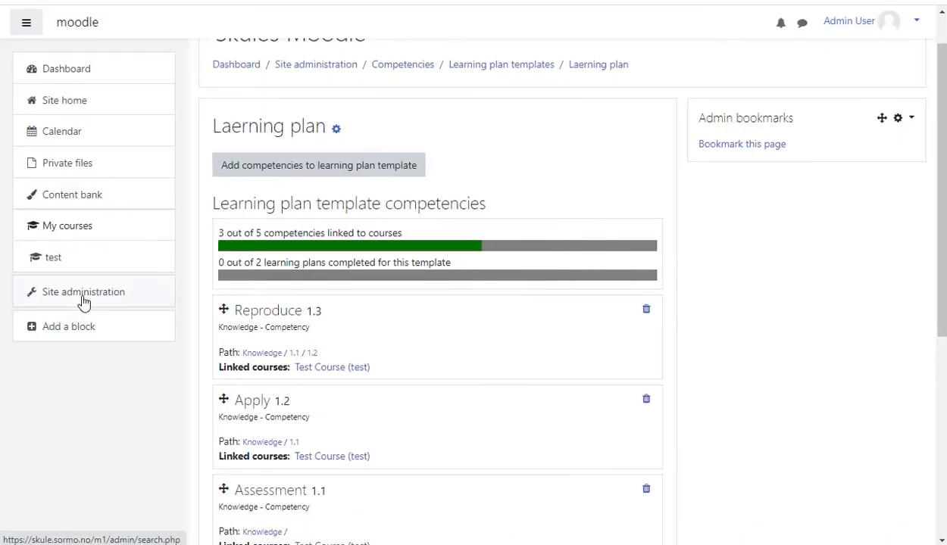
- Create a new learning plan template named 'New learning plan'
{"action": "left_click", "coordinate": [83, 302]}
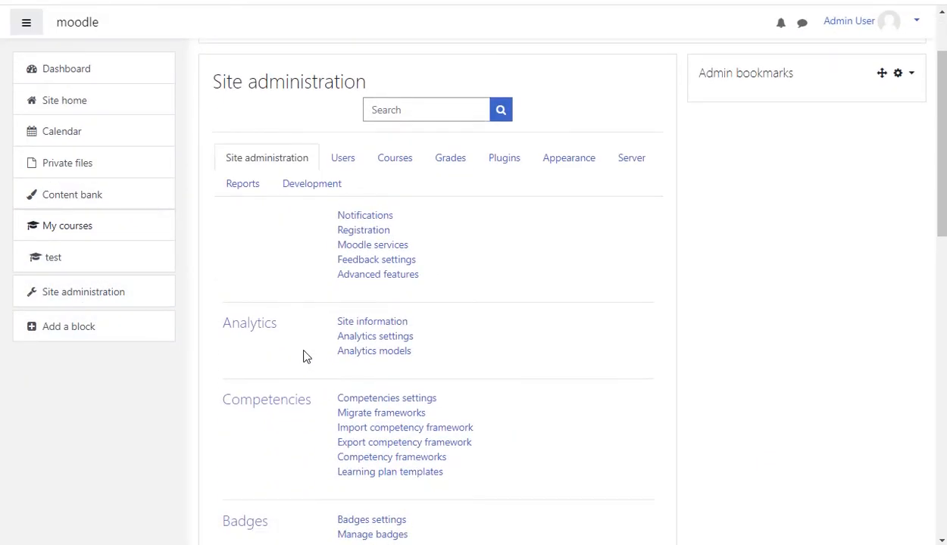
{"action": "scroll", "coordinate": [402, 460], "scroll_direction": "down", "scroll_amount": 2}
{"action": "left_click", "coordinate": [407, 376]}
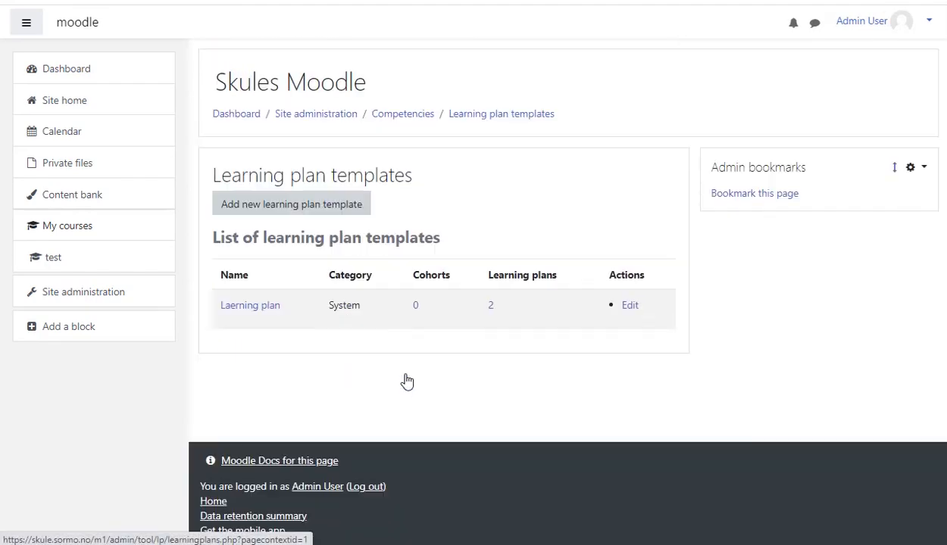
{"action": "left_click", "coordinate": [299, 208]}
{"action": "left_click", "coordinate": [375, 256]}
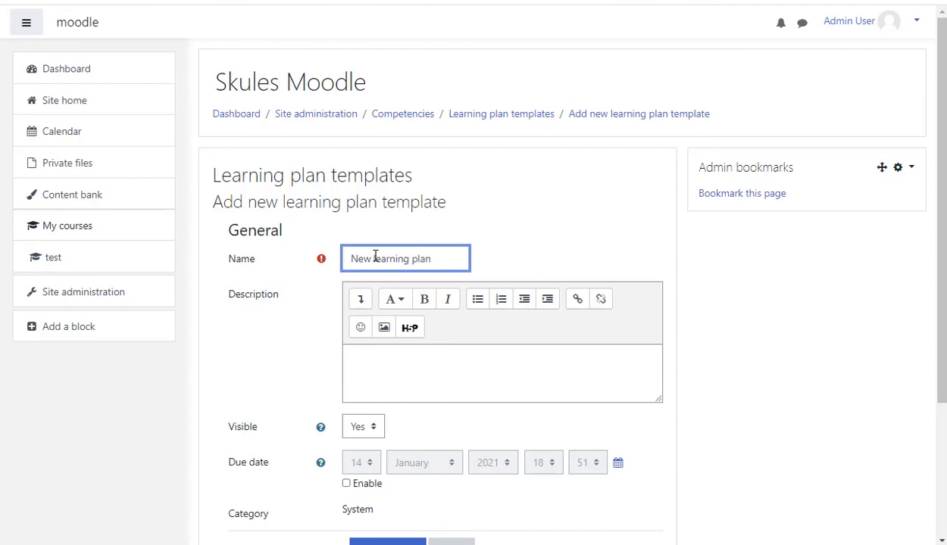
{"action": "type", "text": "New learning plan"}
{"action": "scroll", "coordinate": [375, 256], "scroll_direction": "down", "scroll_amount": 3}
{"action": "left_click", "coordinate": [388, 362]}
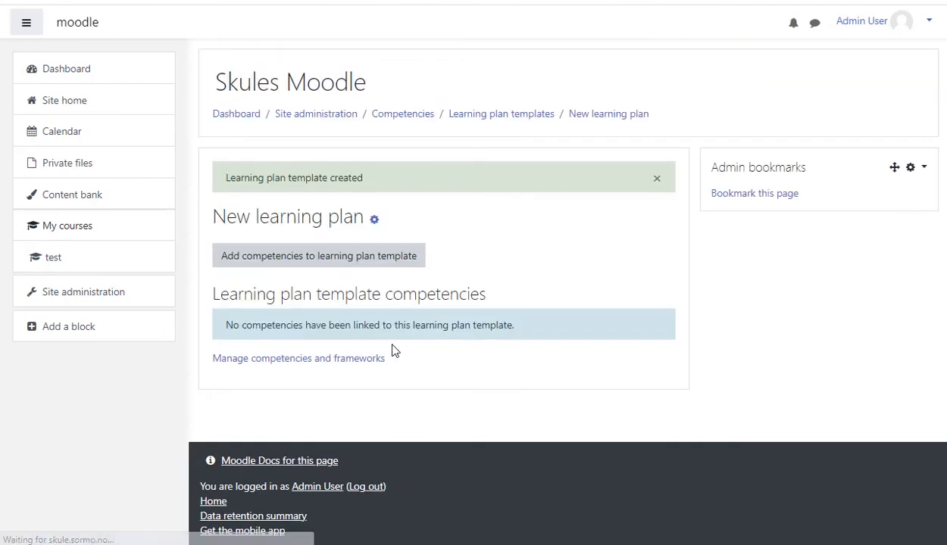
- Add the Skills framework's Develope, Imitate and Understand competencies to the 'New learning plan' template
{"action": "left_click", "coordinate": [368, 265]}
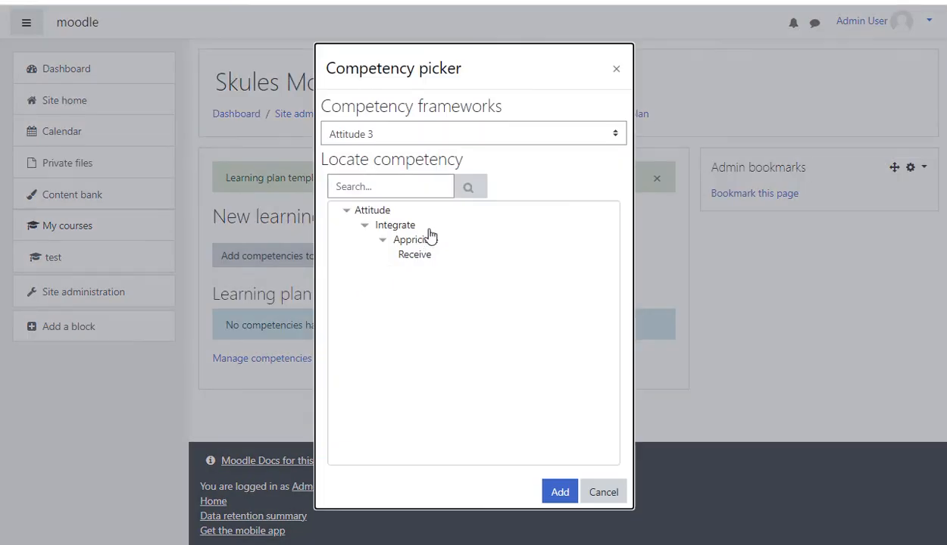
{"action": "left_click", "coordinate": [613, 134]}
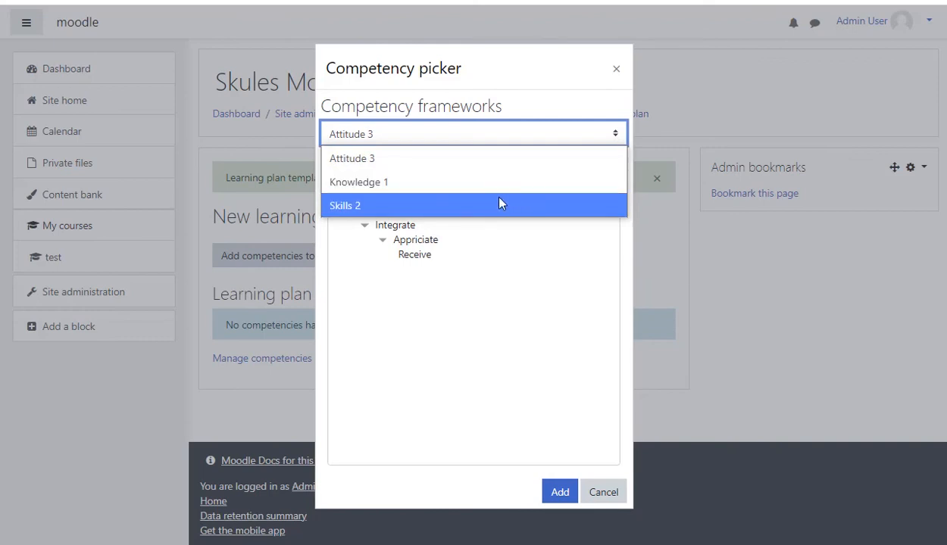
{"action": "left_click", "coordinate": [405, 206]}
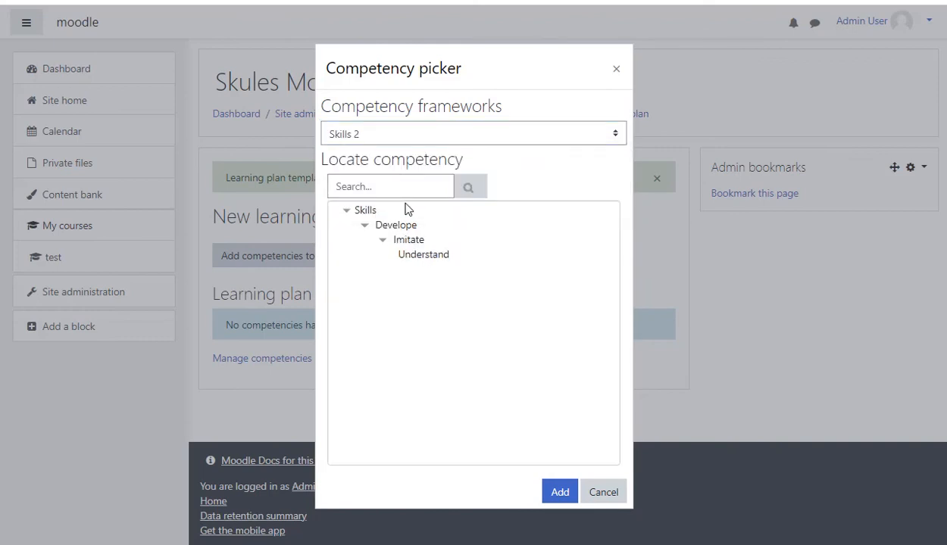
{"action": "left_click_drag", "start_coordinate": [407, 225], "coordinate": [431, 258]}
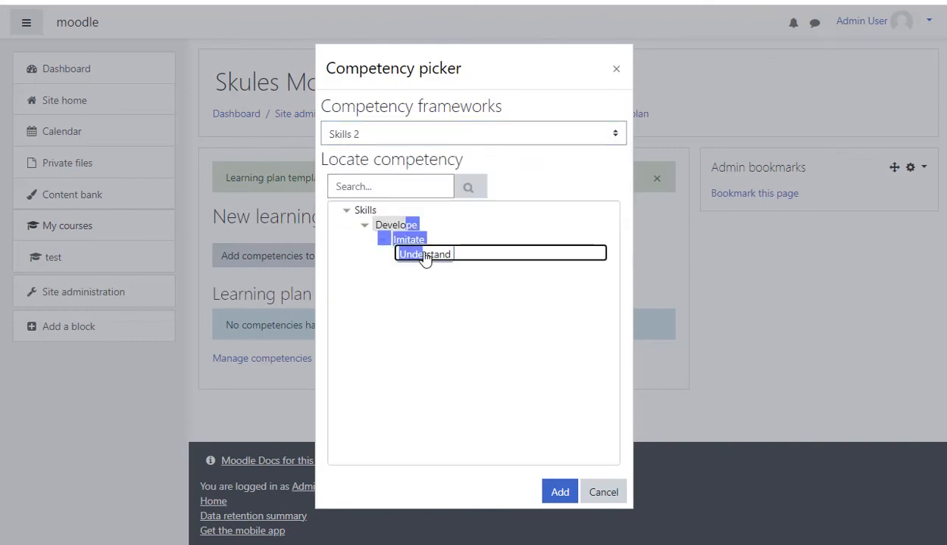
{"action": "left_click", "coordinate": [561, 494]}
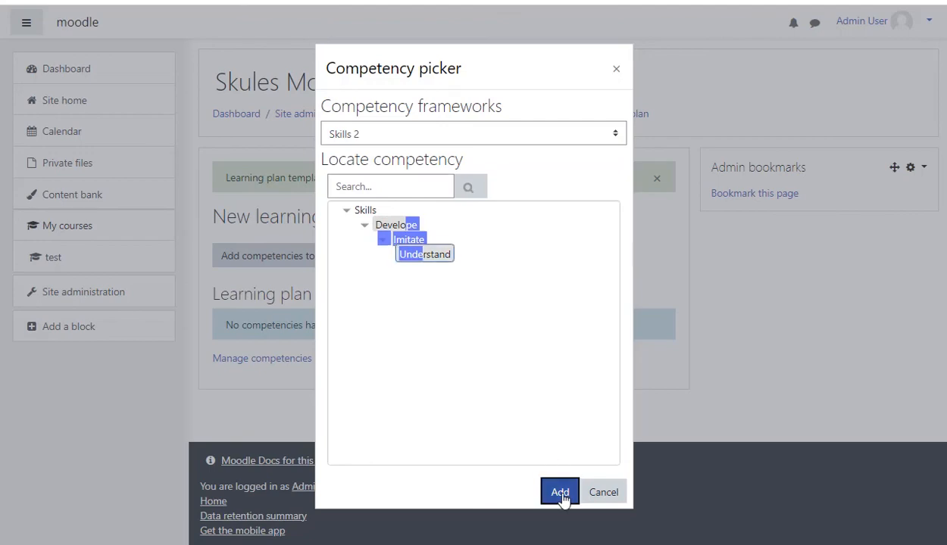
{"action": "scroll", "coordinate": [455, 409], "scroll_direction": "down", "scroll_amount": 2}
{"action": "scroll", "coordinate": [467, 410], "scroll_direction": "down", "scroll_amount": 2}
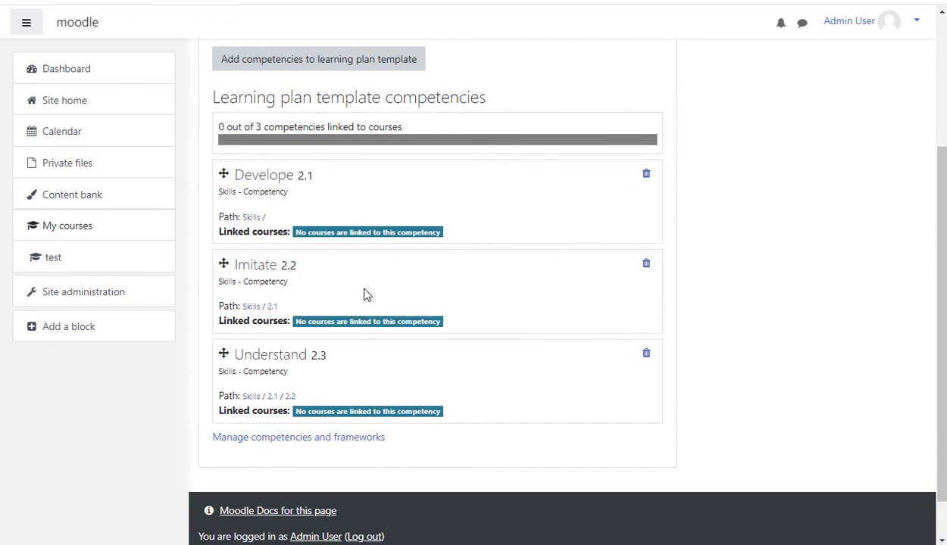
{"action": "scroll", "coordinate": [433, 266], "scroll_direction": "up", "scroll_amount": 3}
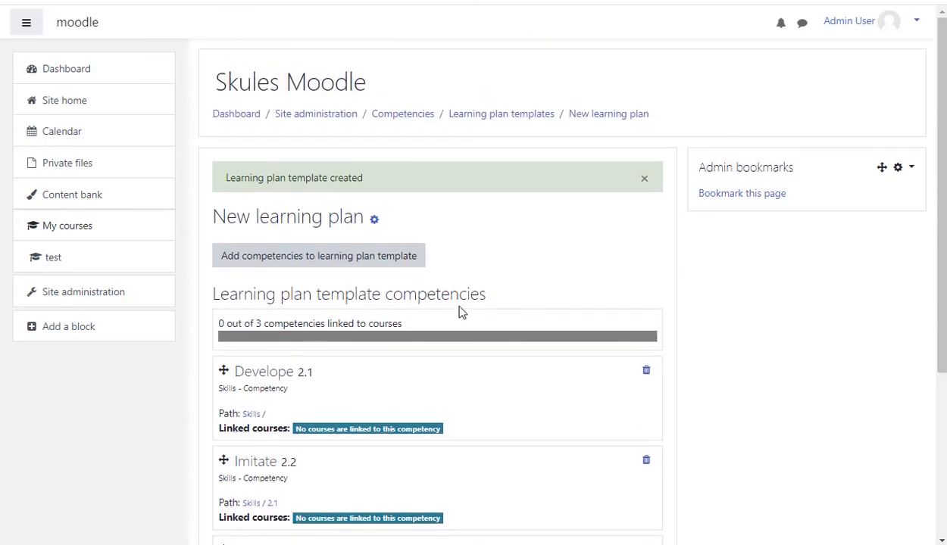
- Create a learning plan from the 'New learning plan' template for the student
{"action": "left_click", "coordinate": [530, 120]}
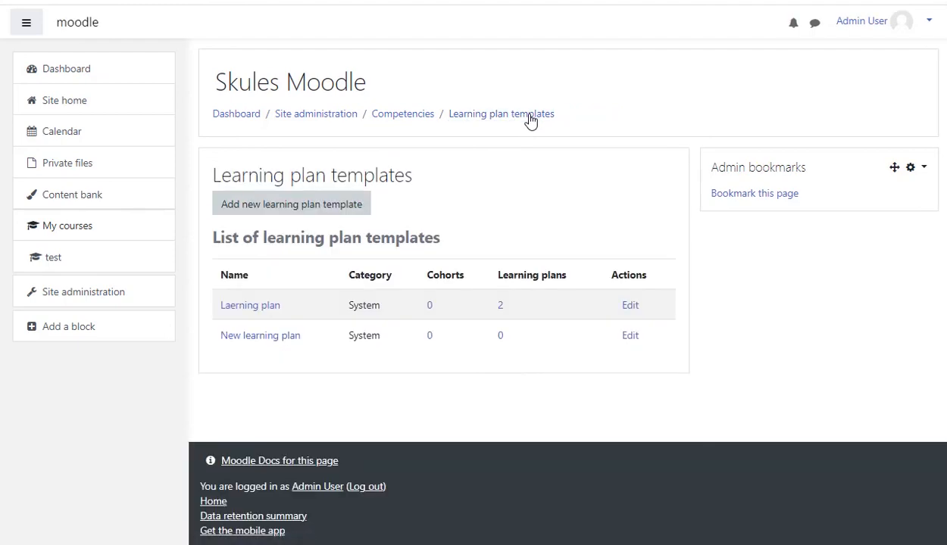
{"action": "left_click", "coordinate": [631, 339]}
{"action": "scroll", "coordinate": [606, 341], "scroll_direction": "down", "scroll_amount": 2}
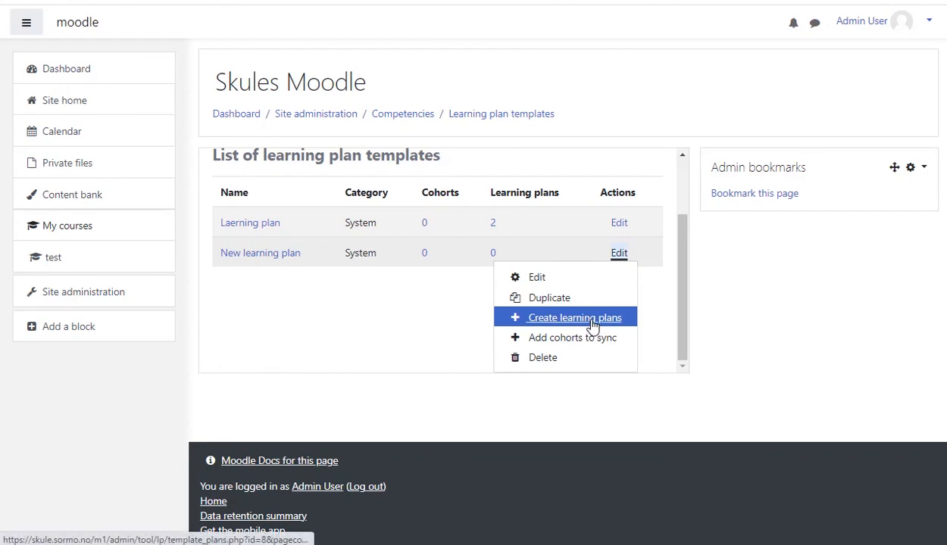
{"action": "left_click", "coordinate": [592, 326]}
{"action": "left_click", "coordinate": [469, 265]}
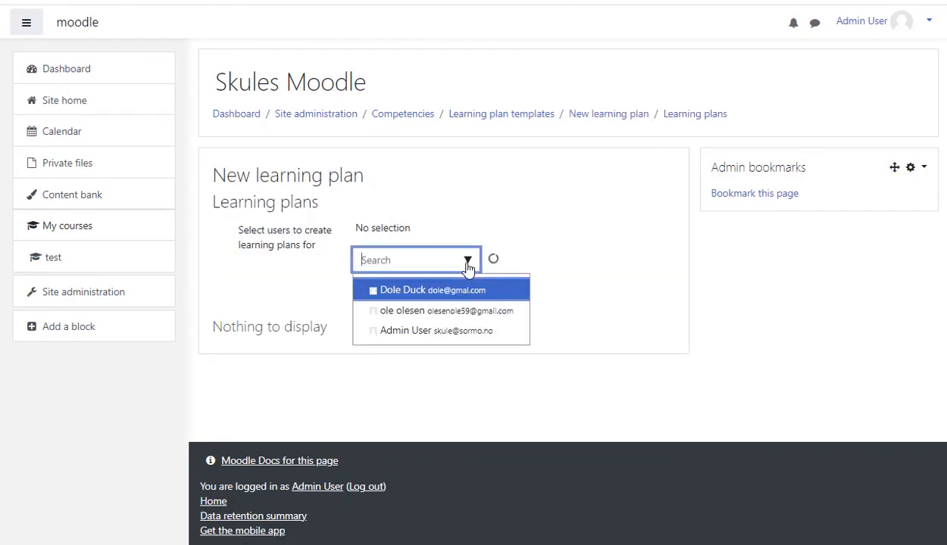
{"action": "left_click", "coordinate": [446, 310]}
{"action": "left_click", "coordinate": [549, 270]}
{"action": "left_click", "coordinate": [448, 306]}
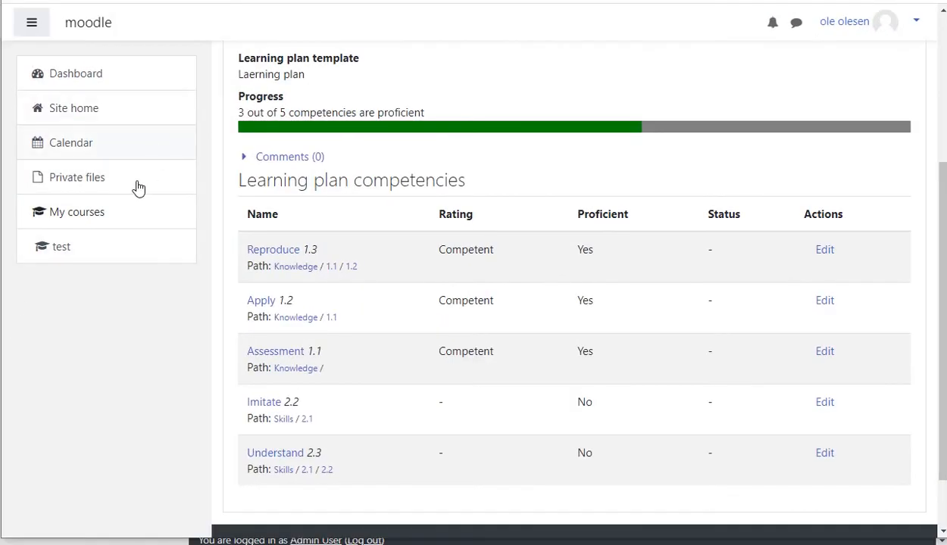
- Check the student's dashboard learning plans and open the test course as the student
{"action": "left_click", "coordinate": [90, 82]}
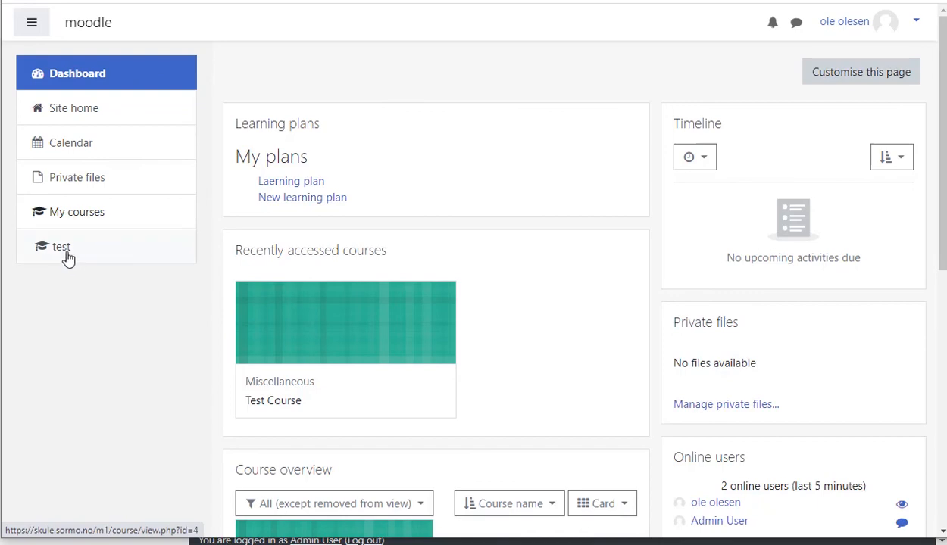
{"action": "left_click", "coordinate": [155, 248]}
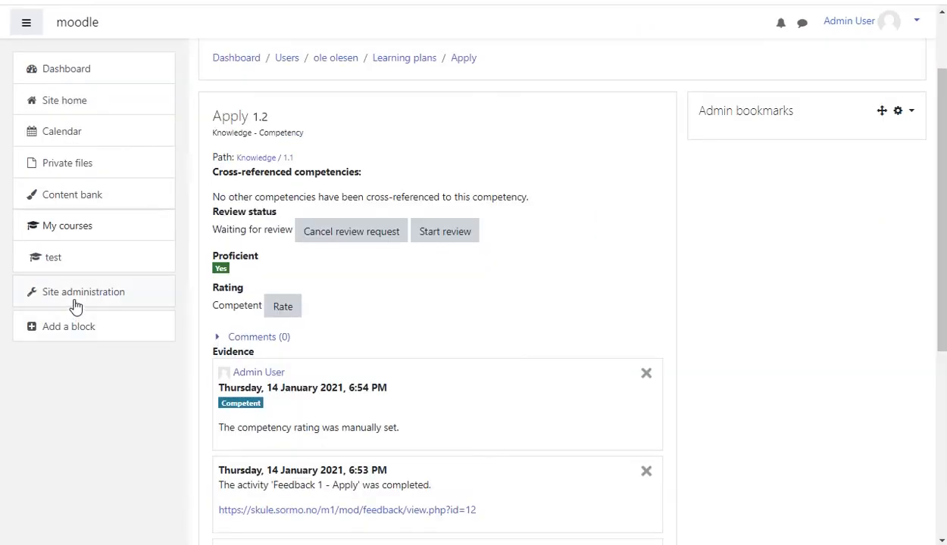
- Open Test Course in editing mode as the administrator
{"action": "left_click", "coordinate": [75, 302]}
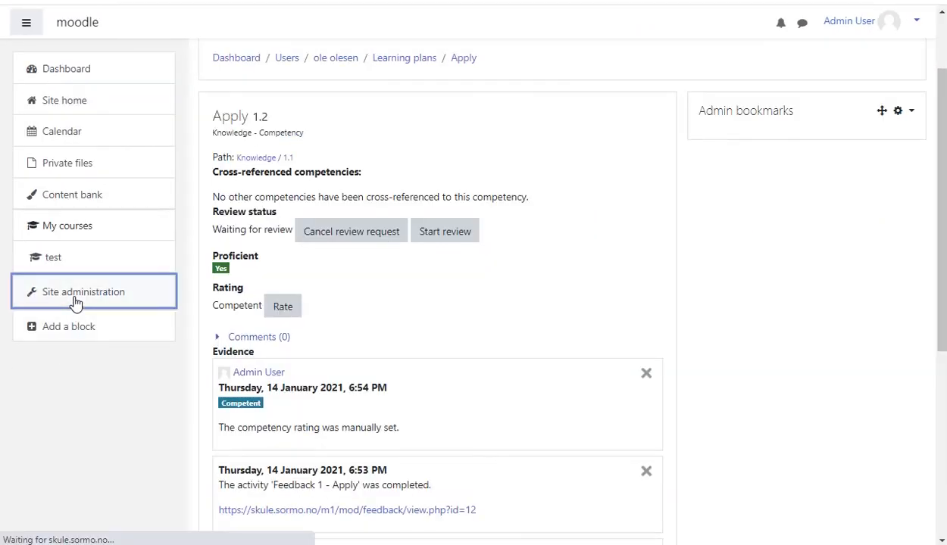
{"action": "left_click", "coordinate": [72, 267]}
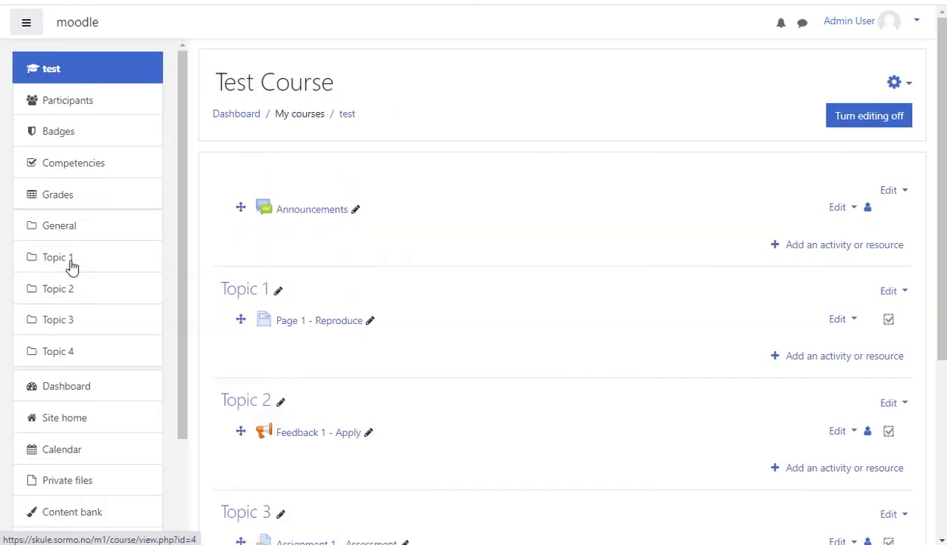
{"action": "scroll", "coordinate": [459, 383], "scroll_direction": "down", "scroll_amount": 3}
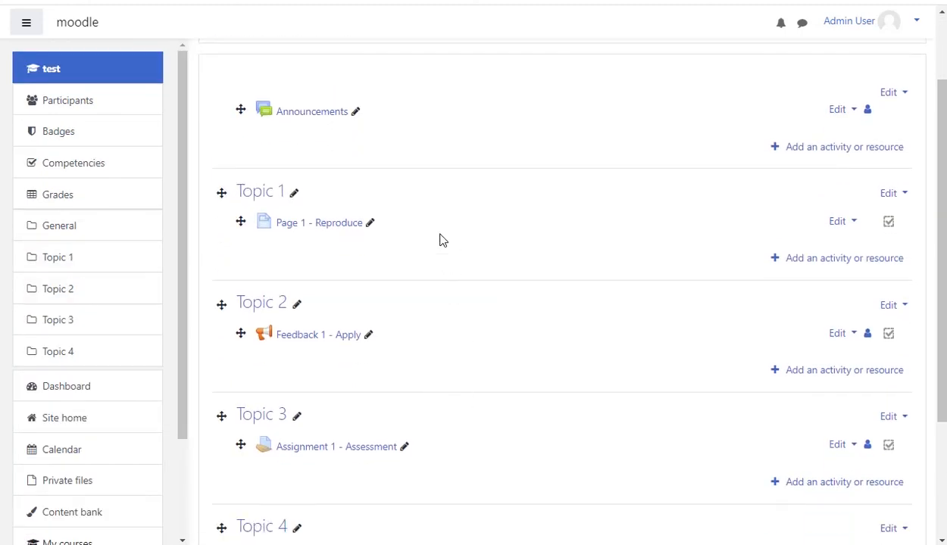
- Restrict Feedback 1 - Apply so it requires completion of Page 1 - Reproduce, and save
{"action": "scroll", "coordinate": [553, 303], "scroll_direction": "down", "scroll_amount": 1}
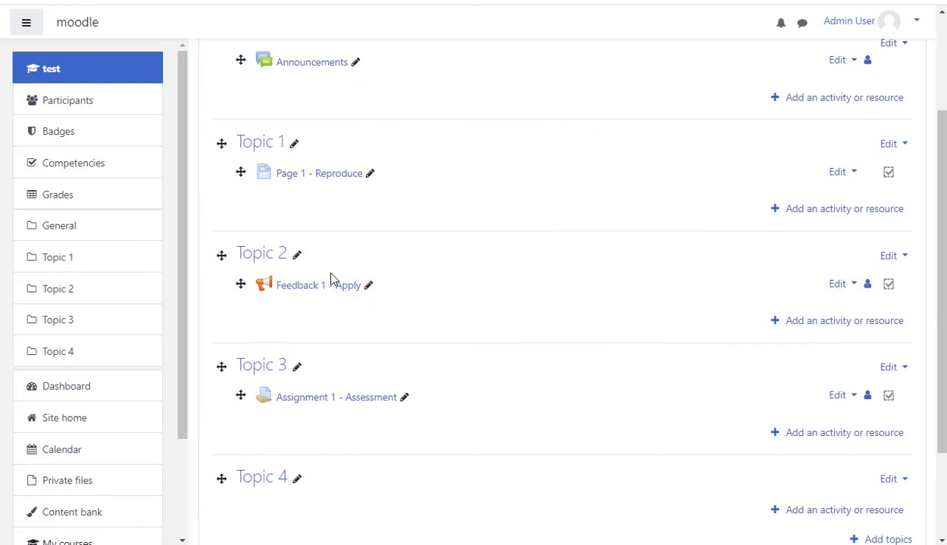
{"action": "left_click", "coordinate": [837, 287]}
{"action": "left_click", "coordinate": [812, 308]}
{"action": "scroll", "coordinate": [436, 338], "scroll_direction": "down", "scroll_amount": 3}
{"action": "scroll", "coordinate": [384, 343], "scroll_direction": "down", "scroll_amount": 2}
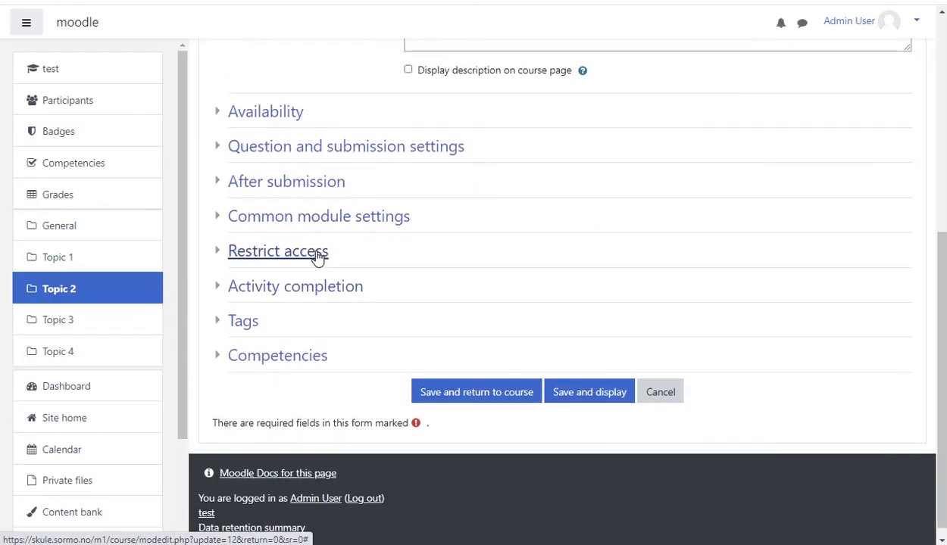
{"action": "left_click", "coordinate": [317, 256]}
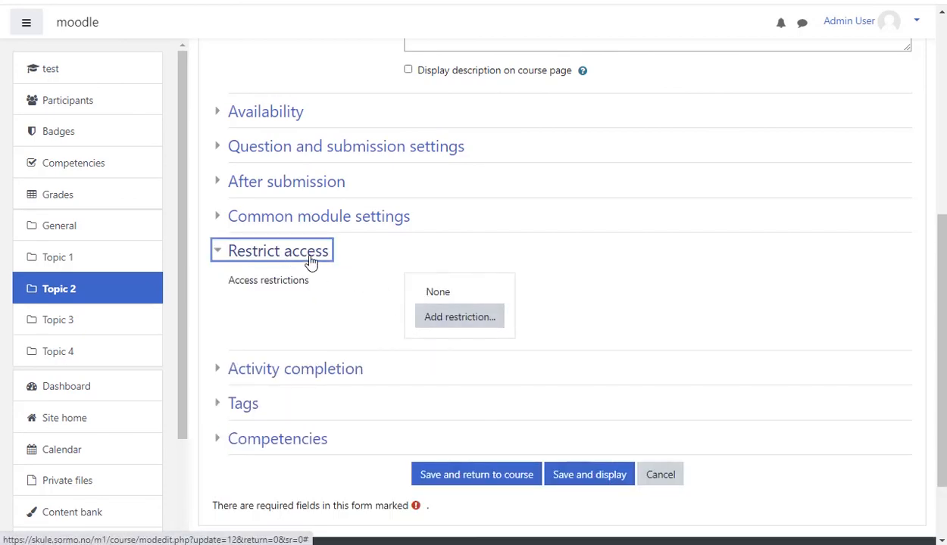
{"action": "left_click", "coordinate": [475, 326]}
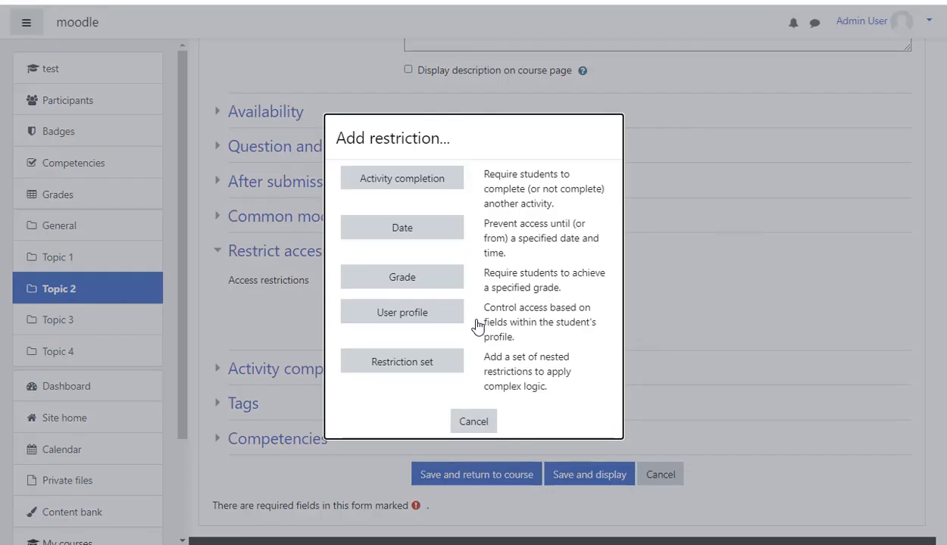
{"action": "left_click", "coordinate": [434, 182]}
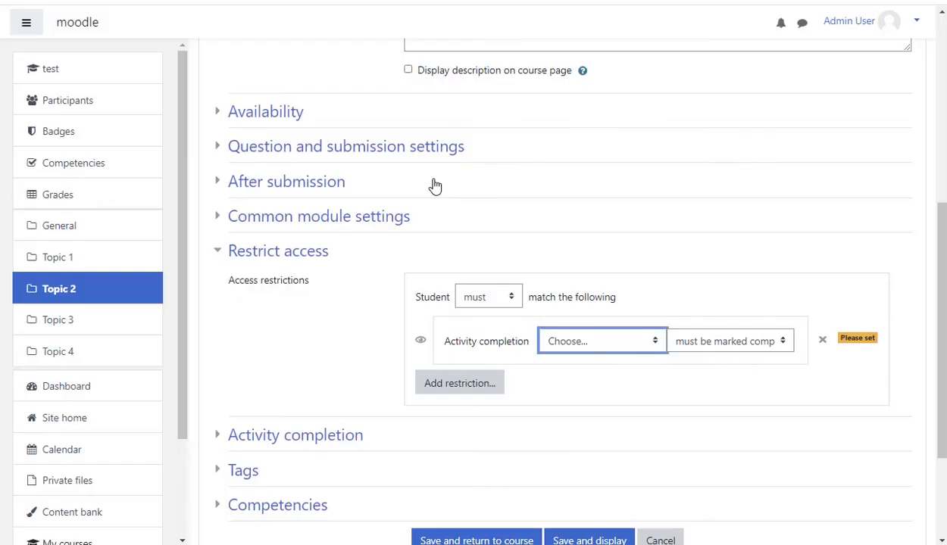
{"action": "left_click", "coordinate": [645, 347]}
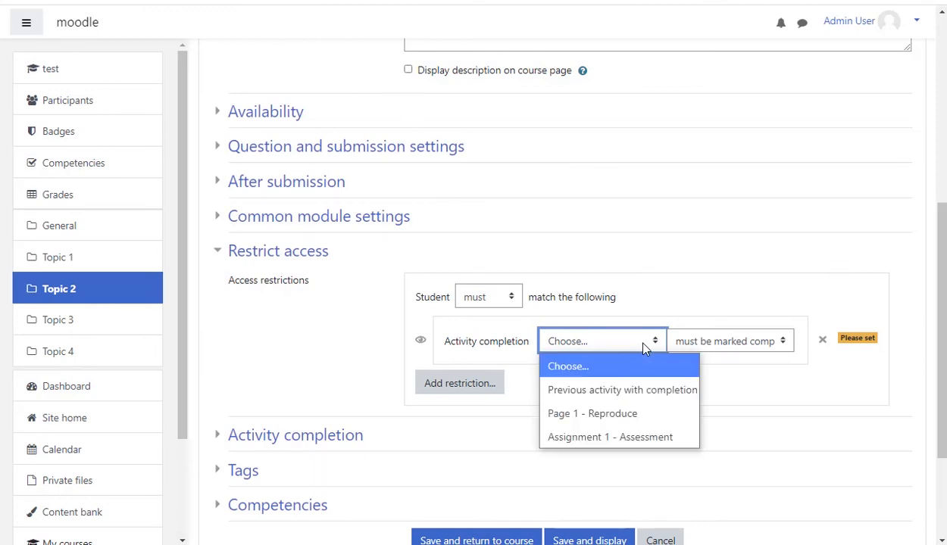
{"action": "left_click", "coordinate": [625, 419]}
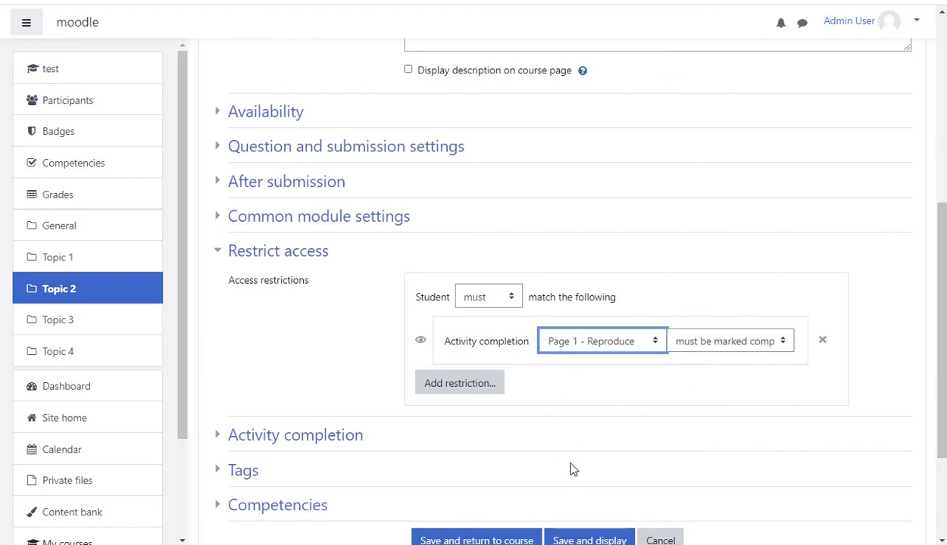
{"action": "left_click", "coordinate": [502, 534]}
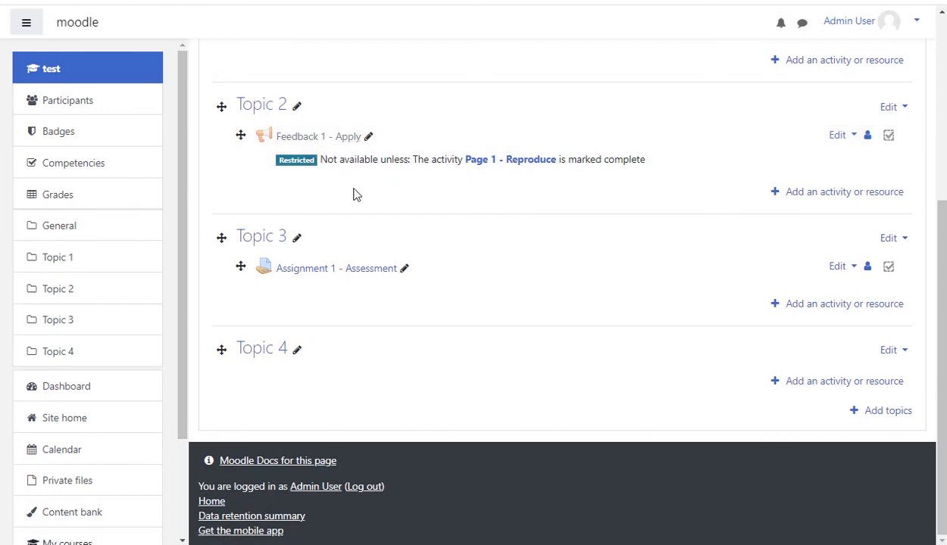
- Restrict Assignment 1 - Assessment so it requires completion of Feedback 1 - Apply, and save
{"action": "scroll", "coordinate": [522, 191], "scroll_direction": "up", "scroll_amount": 2}
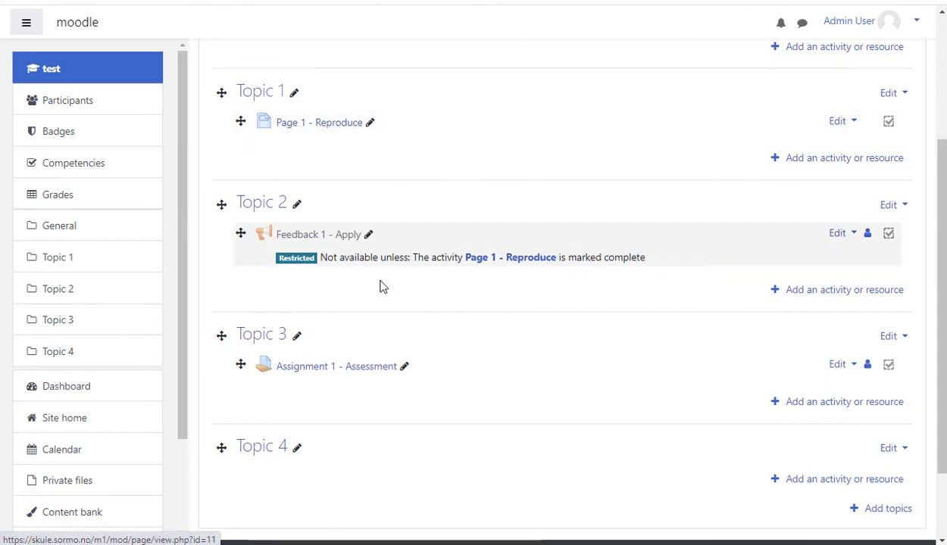
{"action": "left_click", "coordinate": [837, 365]}
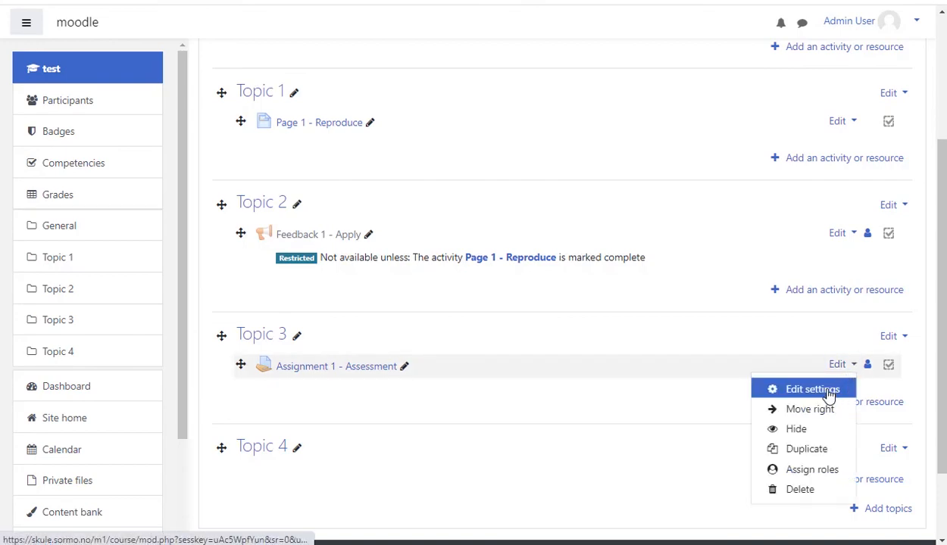
{"action": "left_click", "coordinate": [827, 394]}
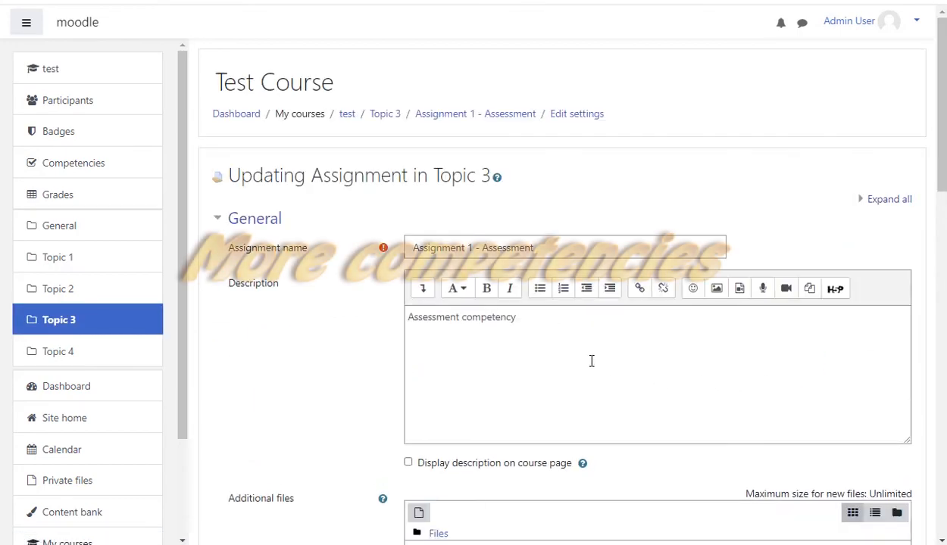
{"action": "scroll", "coordinate": [599, 364], "scroll_direction": "down", "scroll_amount": 5}
{"action": "scroll", "coordinate": [514, 384], "scroll_direction": "down", "scroll_amount": 7}
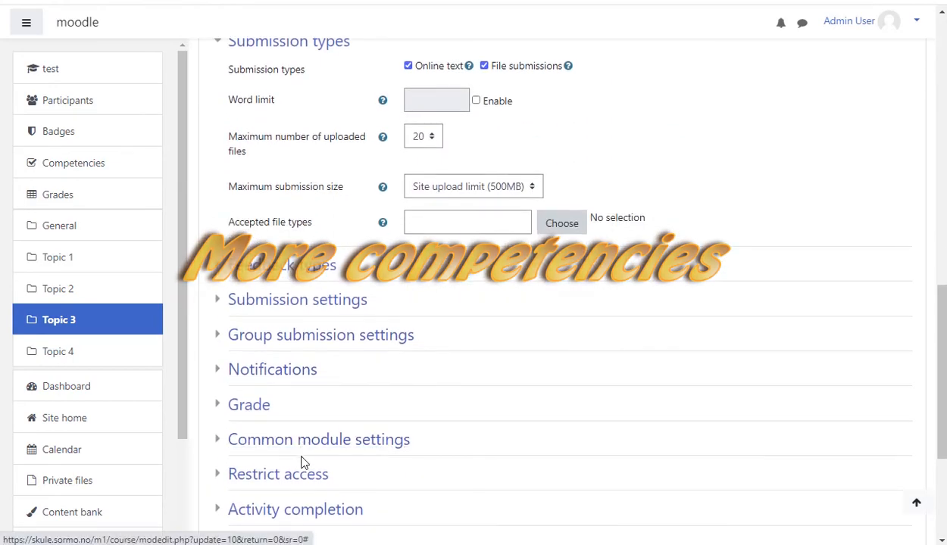
{"action": "scroll", "coordinate": [303, 439], "scroll_direction": "down", "scroll_amount": 2}
{"action": "left_click", "coordinate": [306, 385]}
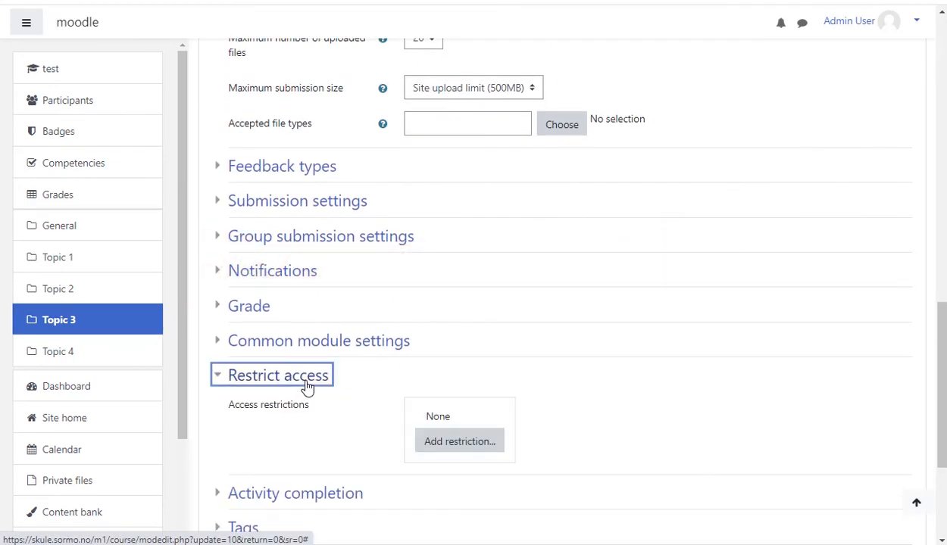
{"action": "left_click", "coordinate": [450, 447]}
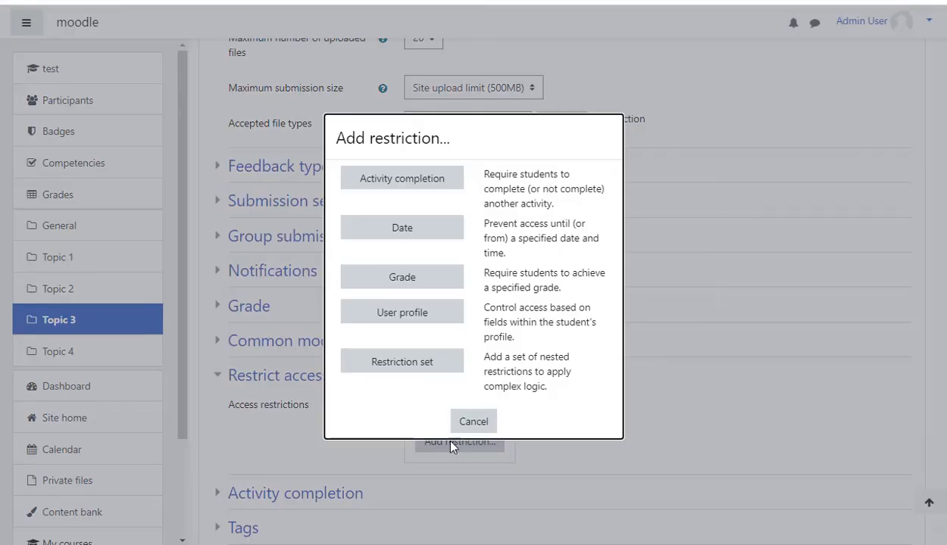
{"action": "left_click", "coordinate": [448, 182]}
{"action": "left_click", "coordinate": [656, 470]}
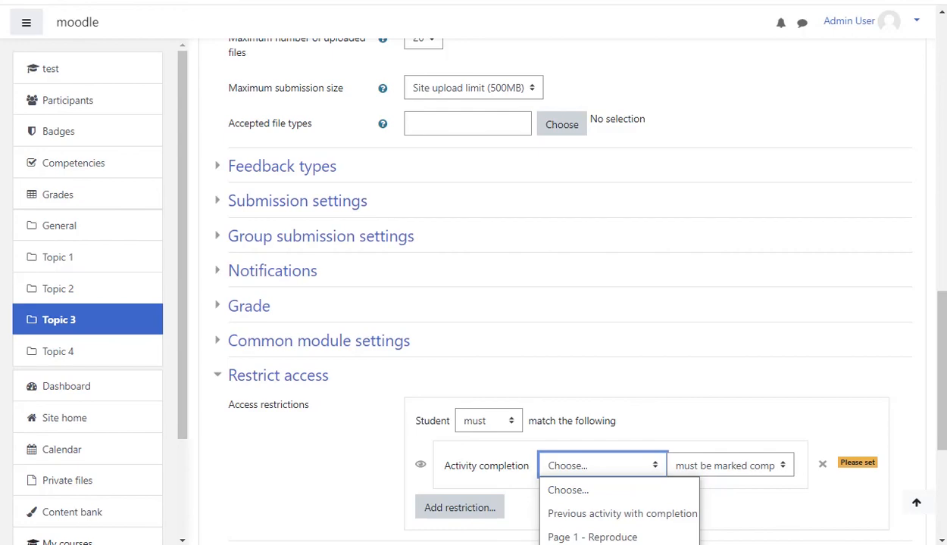
{"action": "left_click", "coordinate": [598, 543]}
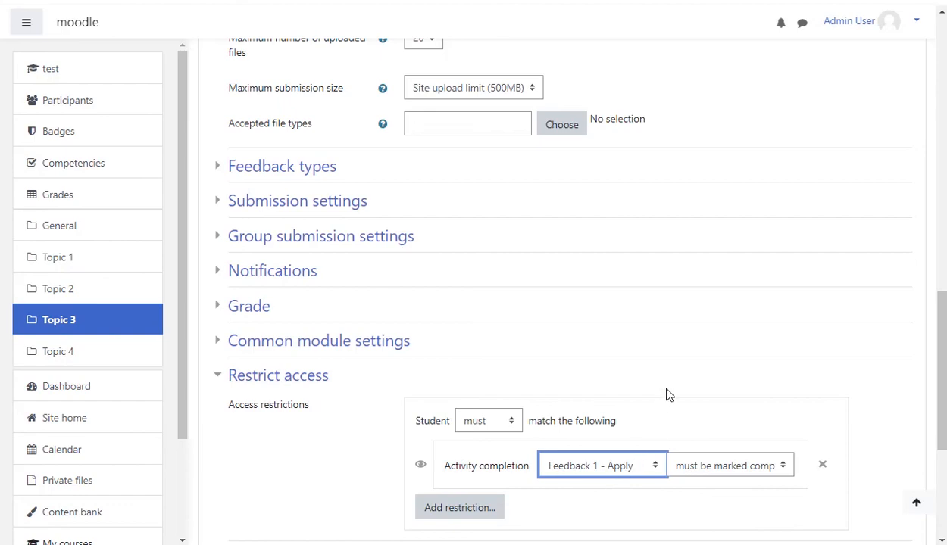
{"action": "scroll", "coordinate": [608, 393], "scroll_direction": "down", "scroll_amount": 2}
{"action": "scroll", "coordinate": [608, 393], "scroll_direction": "down", "scroll_amount": 2}
{"action": "left_click", "coordinate": [508, 427]}
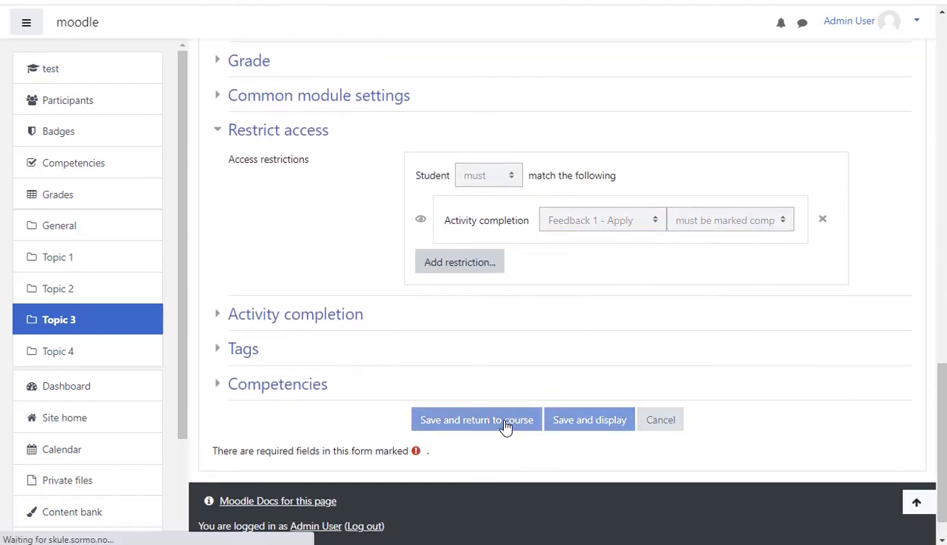
- As the student, view Page 1 - Reproduce to complete it and go to Topic 2
{"action": "scroll", "coordinate": [558, 364], "scroll_direction": "up", "scroll_amount": 2}
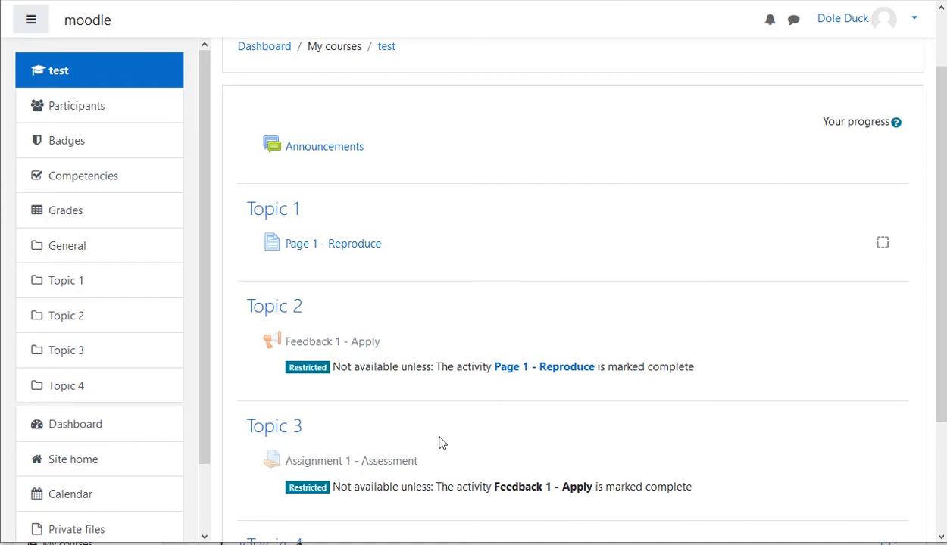
{"action": "left_click", "coordinate": [312, 247]}
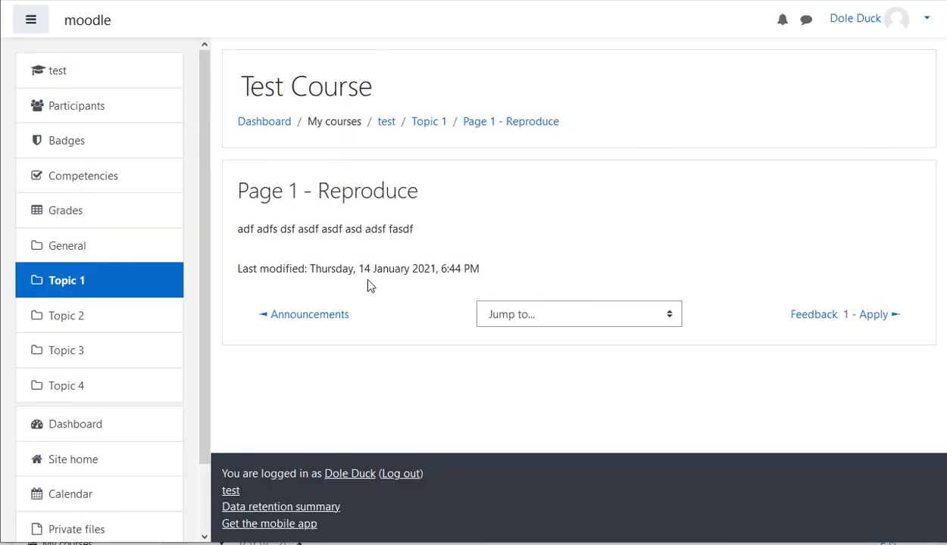
{"action": "left_click", "coordinate": [86, 315]}
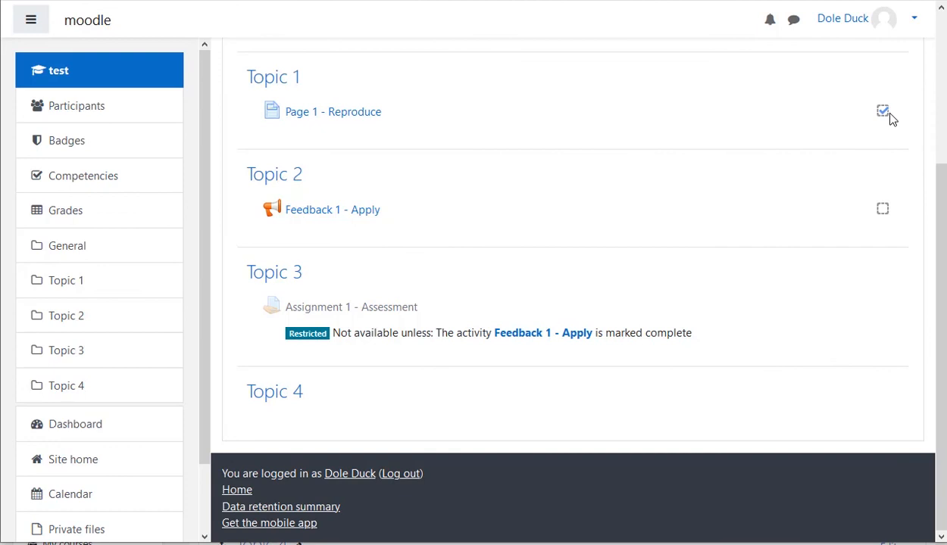
- Answer Feedback 1 - Apply with "gggggggggggggggg" and submit the answers
{"action": "left_click", "coordinate": [365, 217]}
{"action": "left_click", "coordinate": [333, 296]}
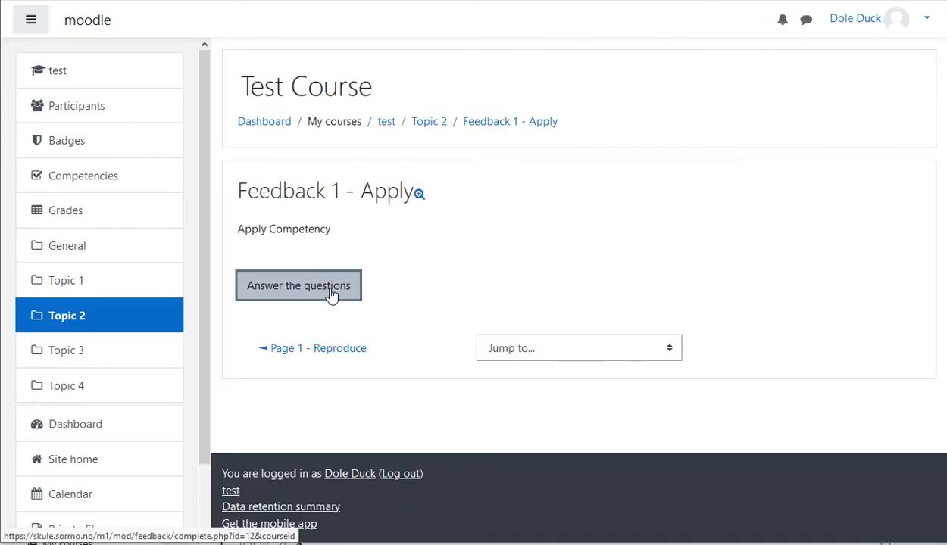
{"action": "left_click", "coordinate": [422, 253]}
{"action": "type", "text": "gggggggggggggggg"}
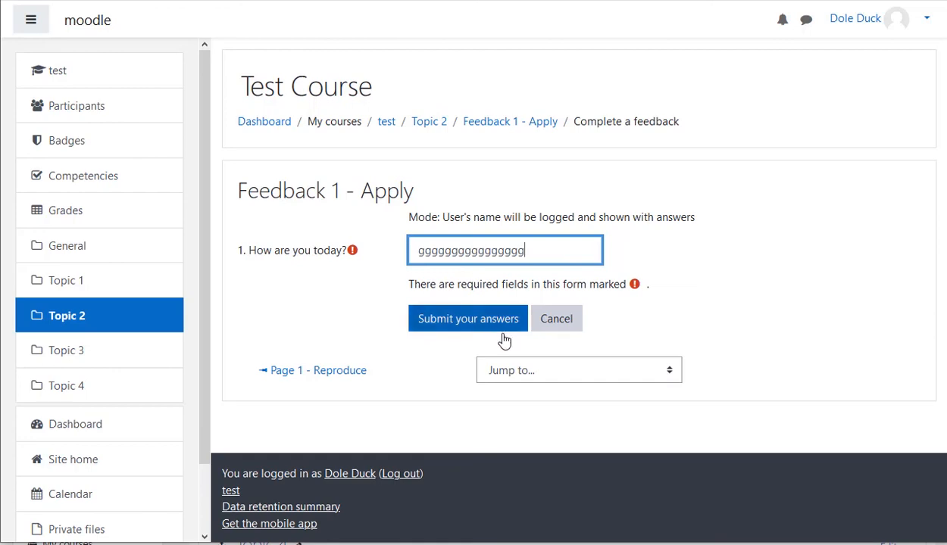
{"action": "left_click", "coordinate": [484, 328]}
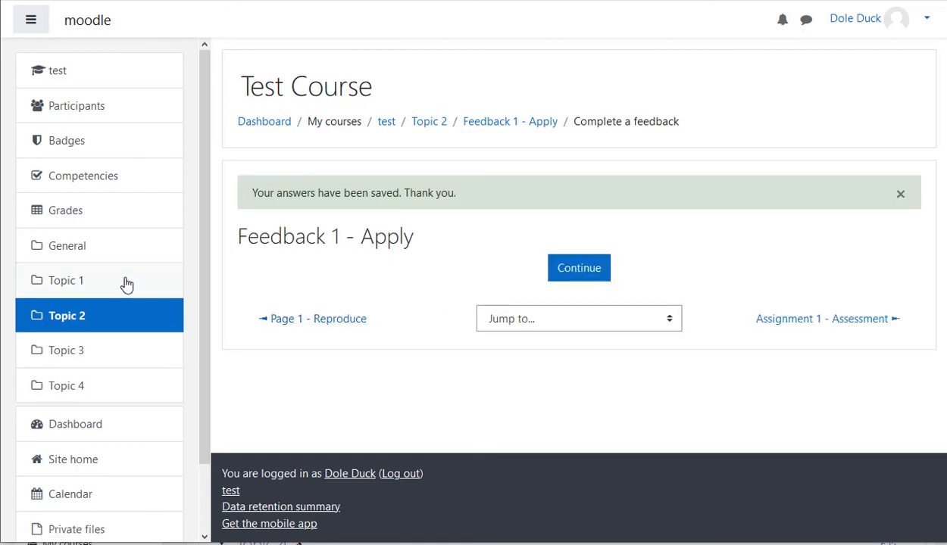
- Open the student's learning plan from the dashboard and review its competency progress
{"action": "left_click", "coordinate": [91, 435]}
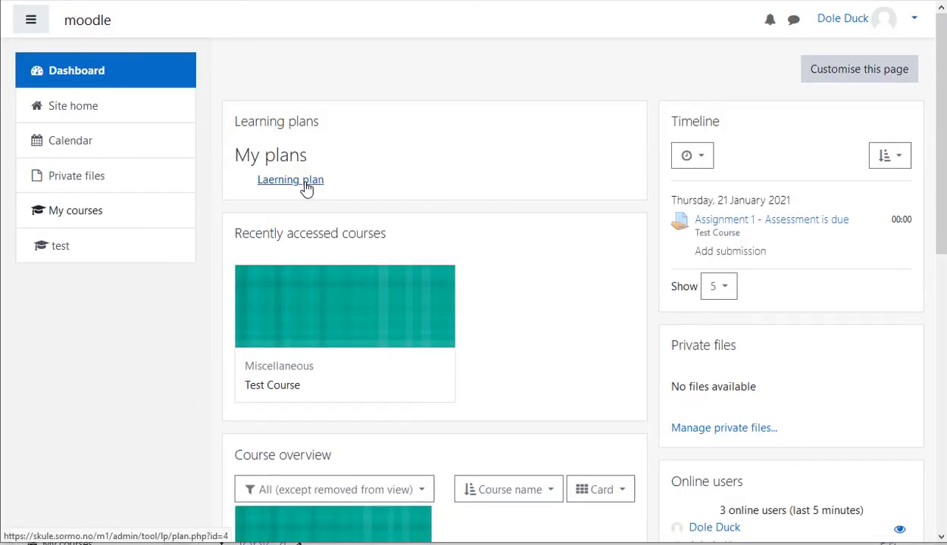
{"action": "left_click", "coordinate": [307, 183]}
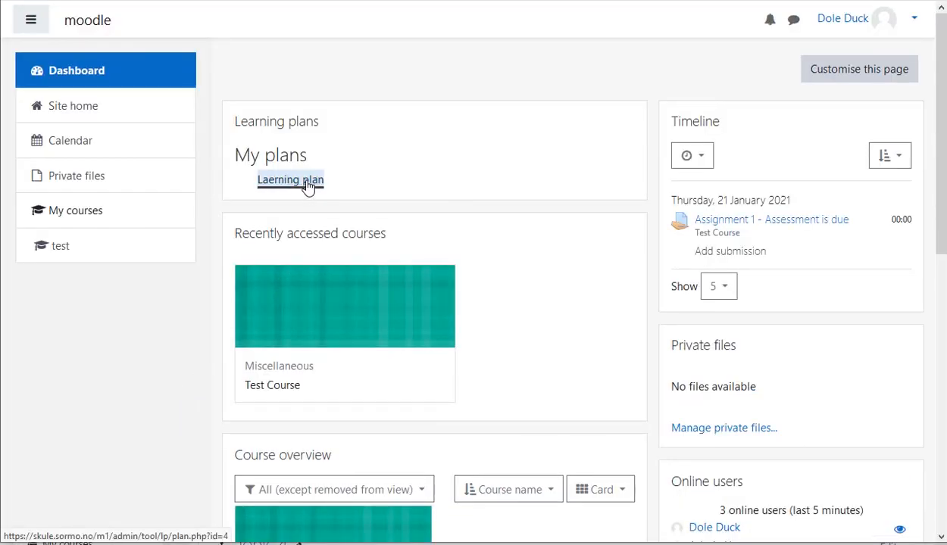
{"action": "scroll", "coordinate": [479, 282], "scroll_direction": "down", "scroll_amount": 1}
{"action": "scroll", "coordinate": [484, 288], "scroll_direction": "down", "scroll_amount": 2}
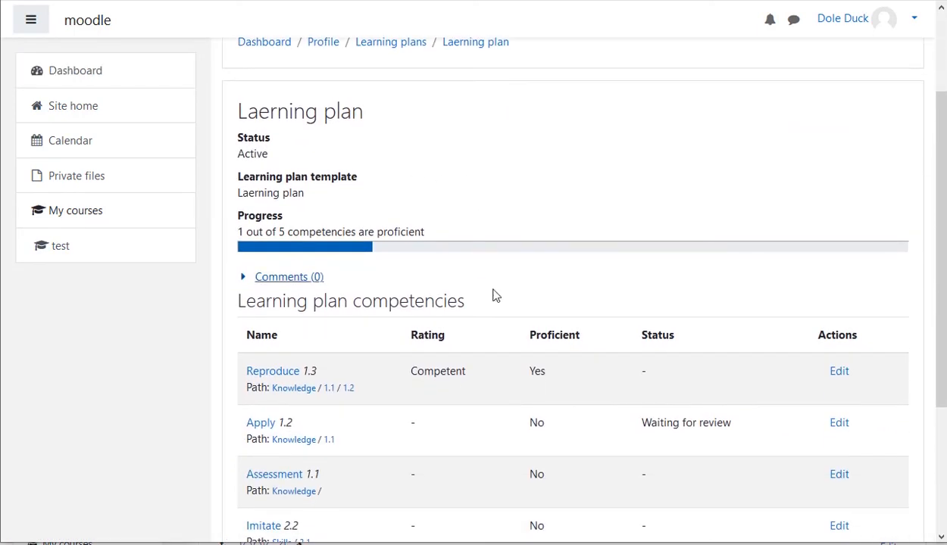
{"action": "scroll", "coordinate": [692, 379], "scroll_direction": "down", "scroll_amount": 1}
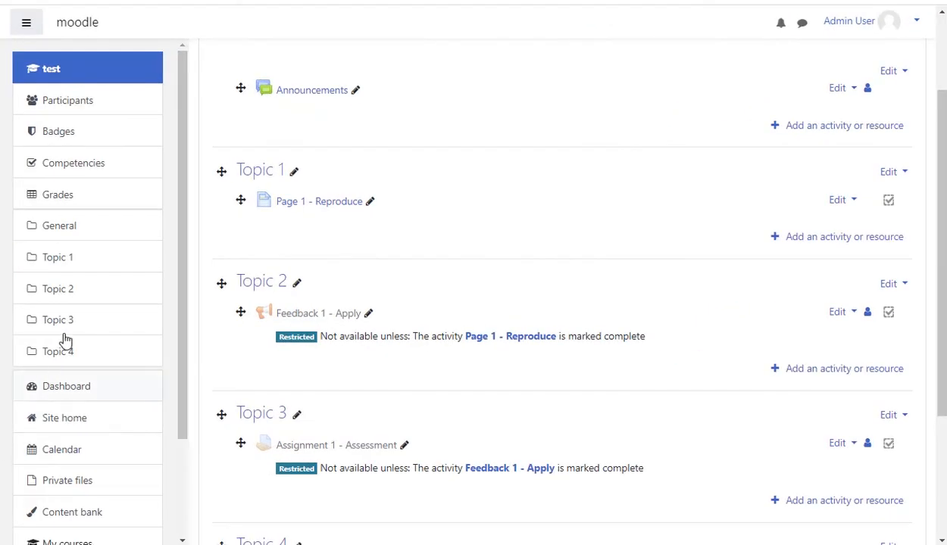
- As administrator, open the student's Apply competency awaiting review and rate it Competent with an evidence note
{"action": "left_click", "coordinate": [81, 388]}
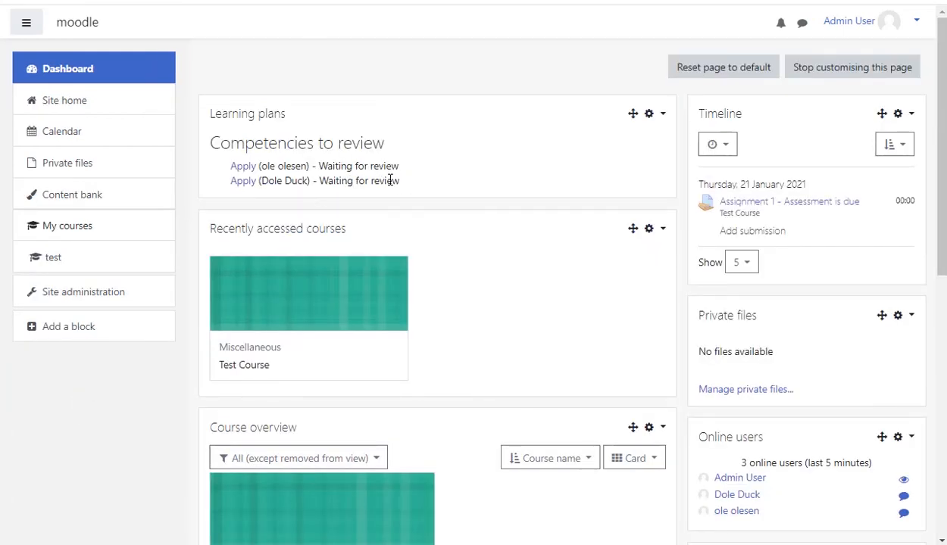
{"action": "left_click", "coordinate": [243, 182]}
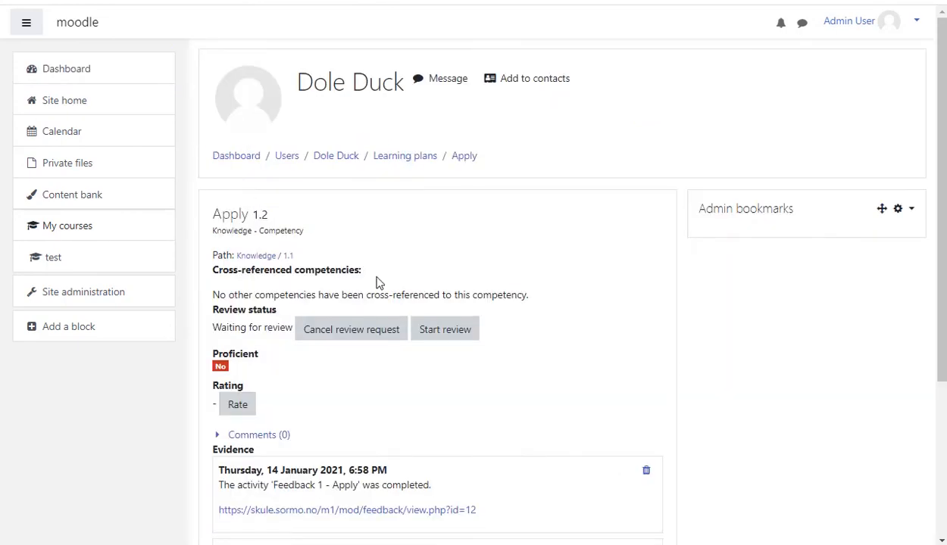
{"action": "scroll", "coordinate": [257, 385], "scroll_direction": "down", "scroll_amount": 1}
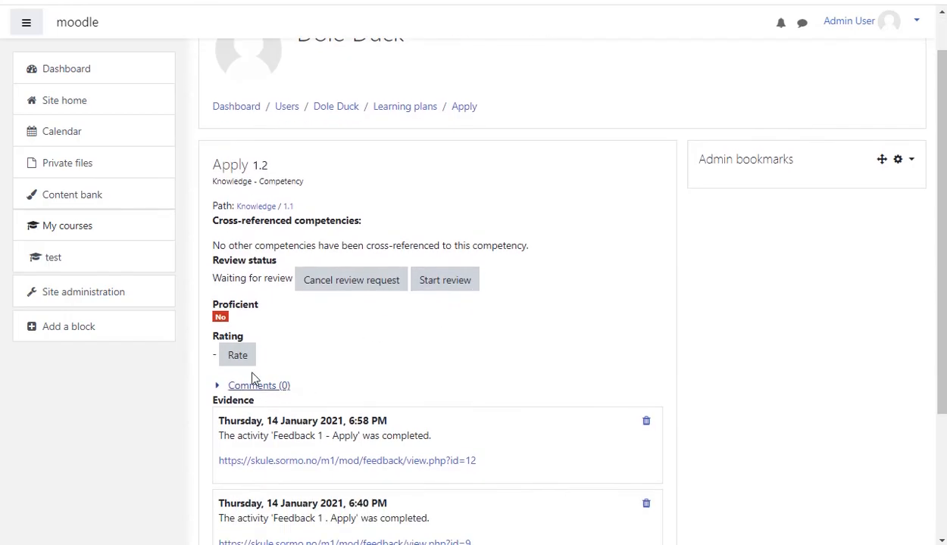
{"action": "left_click", "coordinate": [241, 356]}
{"action": "left_click", "coordinate": [451, 257]}
{"action": "left_click", "coordinate": [422, 330]}
{"action": "left_click", "coordinate": [448, 314]}
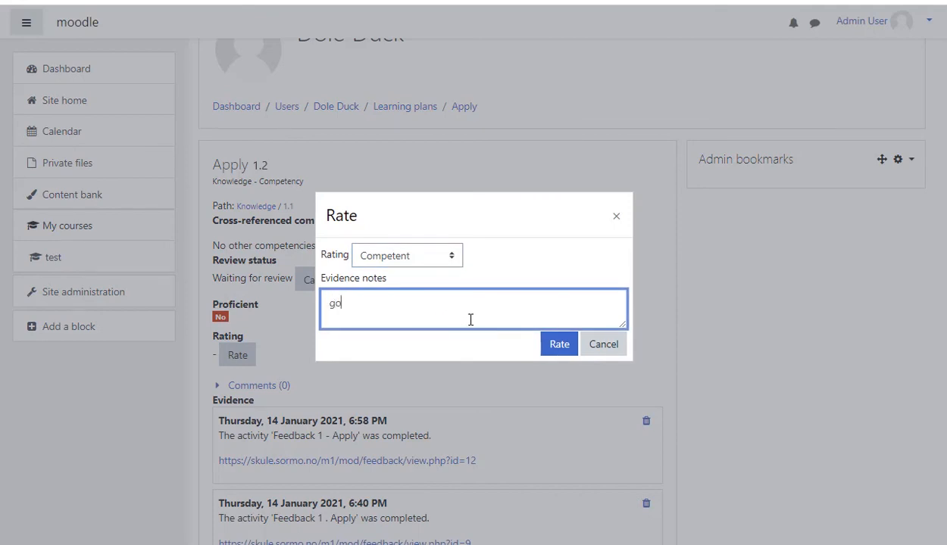
{"action": "left_click", "coordinate": [564, 346]}
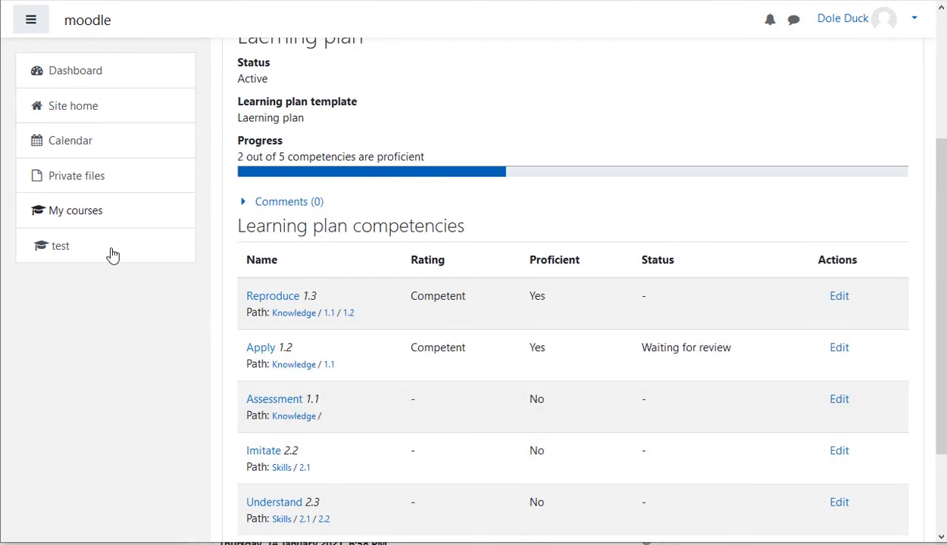
- Open Test Course as the student to check activity completion
{"action": "left_click", "coordinate": [70, 255]}
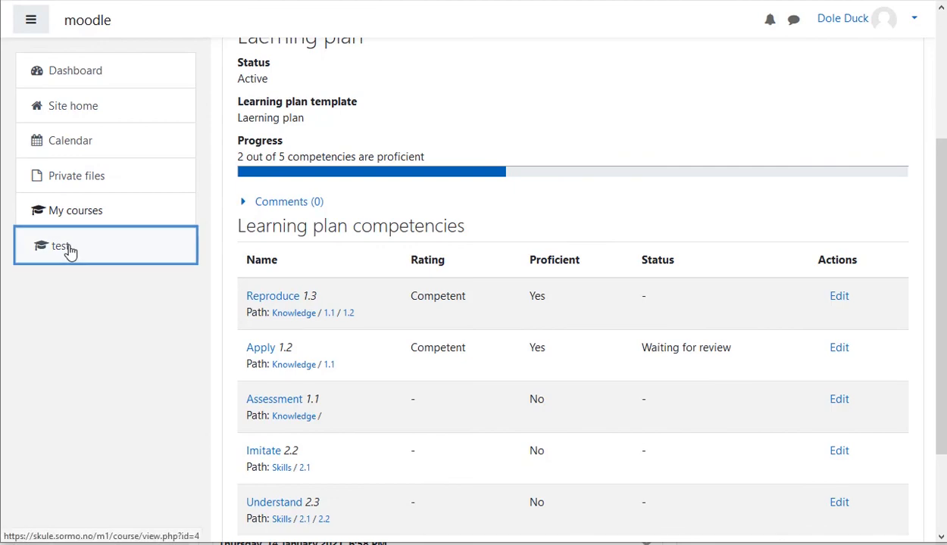
{"action": "scroll", "coordinate": [515, 337], "scroll_direction": "down", "scroll_amount": 1}
{"action": "scroll", "coordinate": [584, 327], "scroll_direction": "down", "scroll_amount": 1}
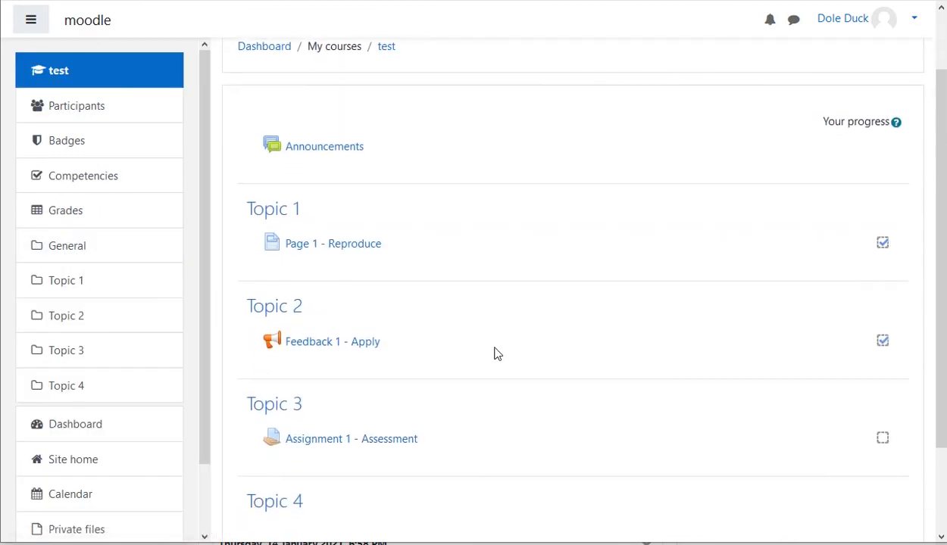